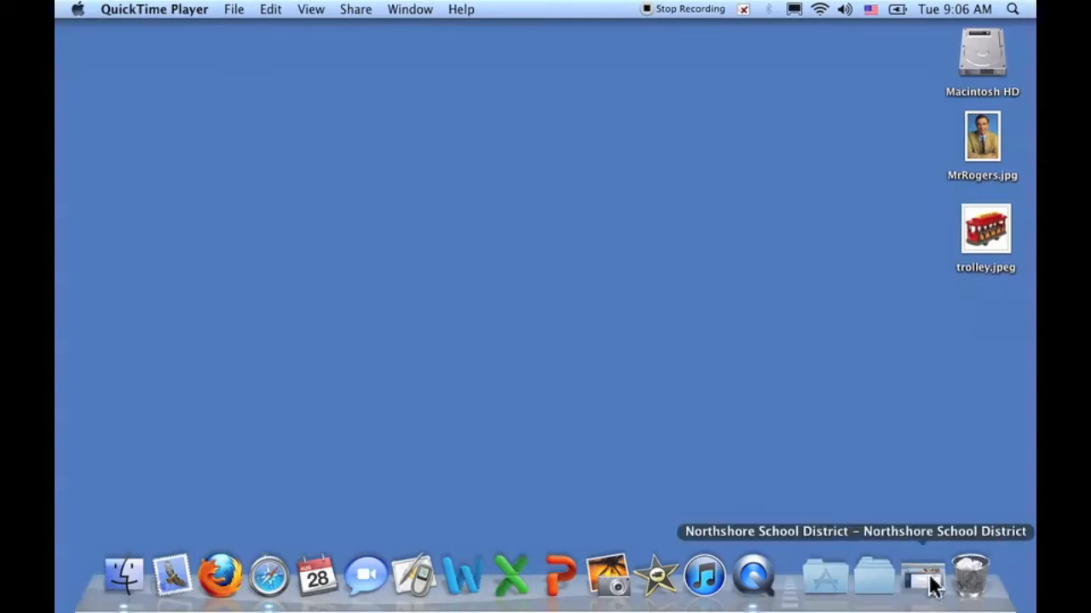
click(928, 583)
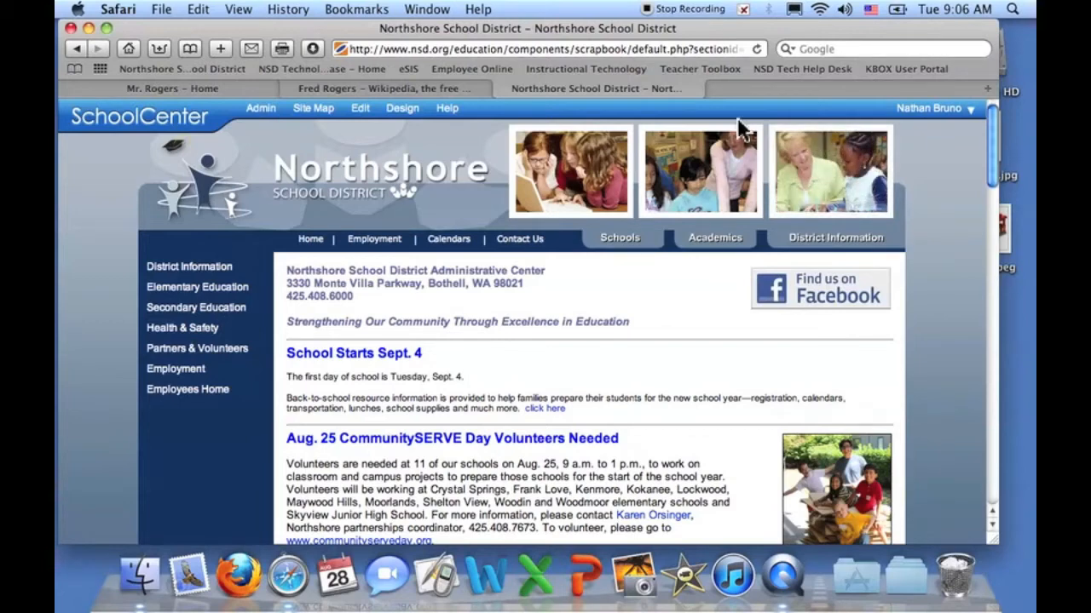
click(453, 49)
drag(454, 48, 775, 52)
key(BackSpace)
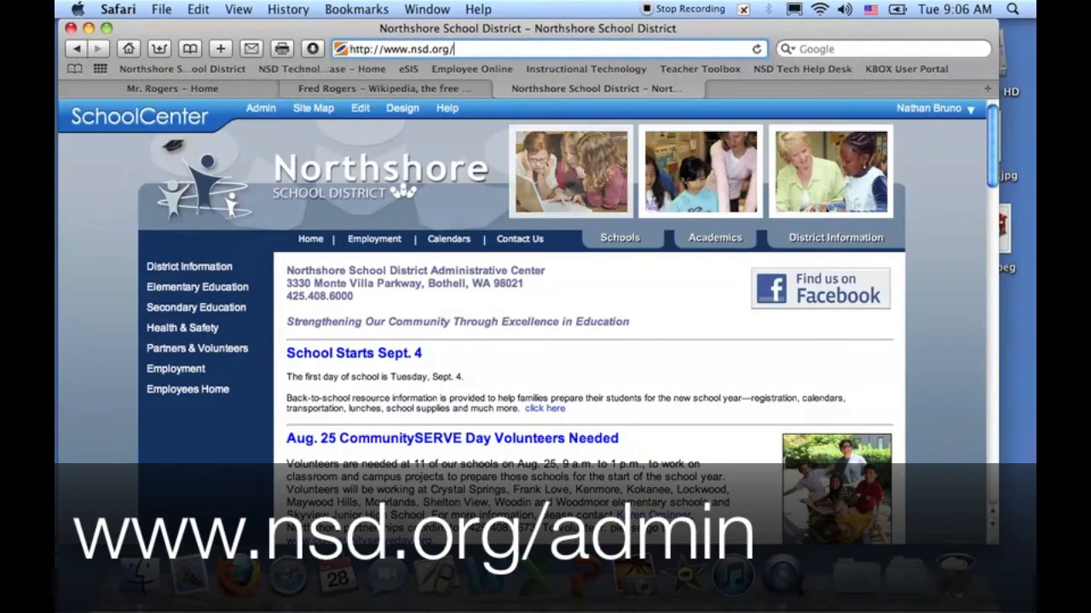
text(admin)
key(Return)
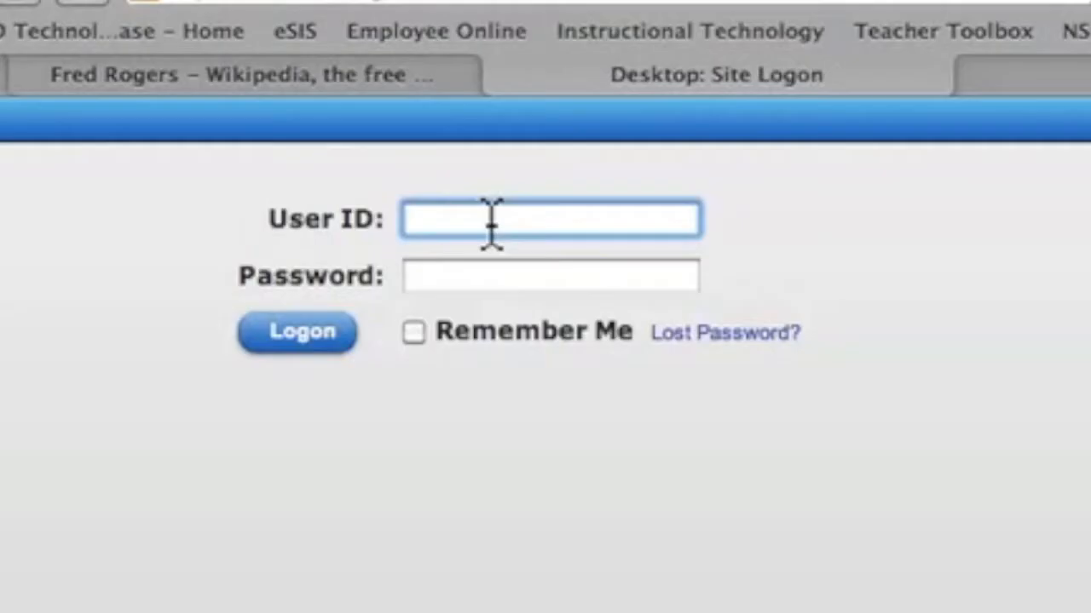
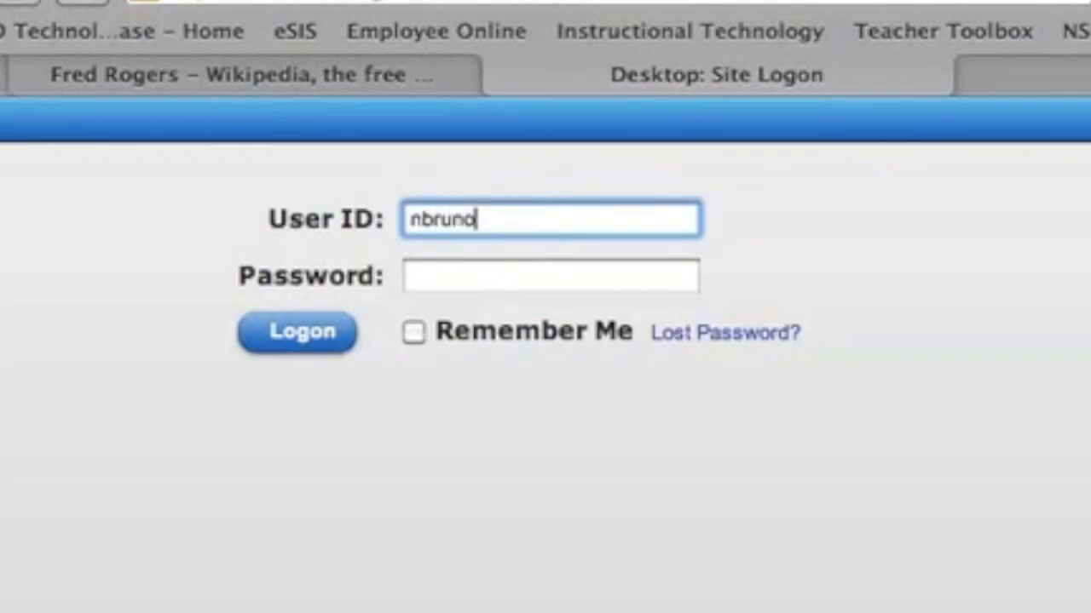
- Log on with the teacher's user ID and password
key(Tab)
text(•••••)
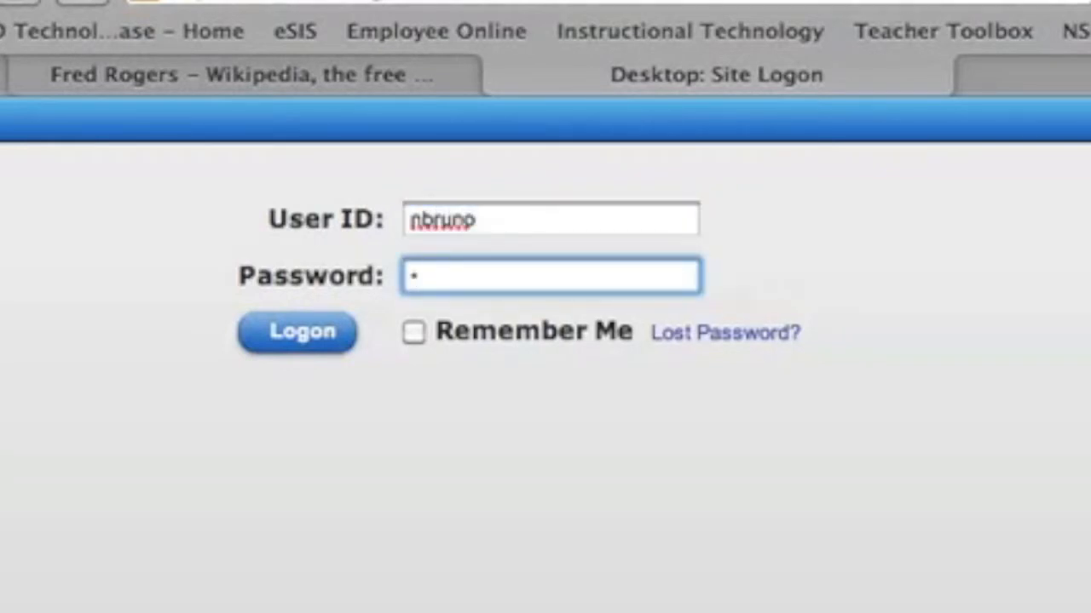
text(••••••)
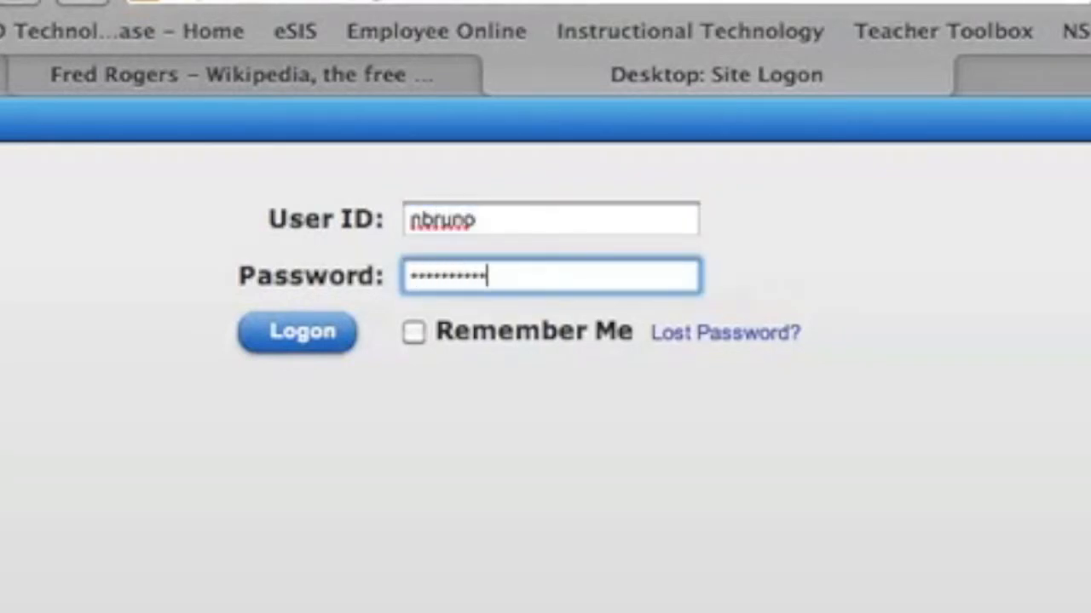
click(289, 334)
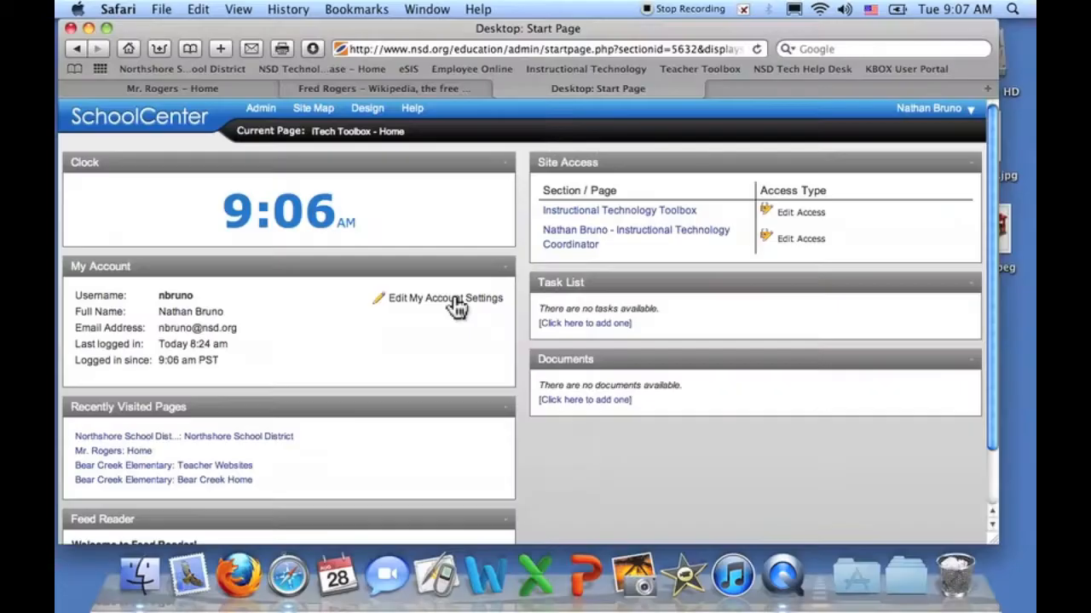
- Close the account settings editor unchanged, then switch to the Mr. Rogers – Home page
click(612, 328)
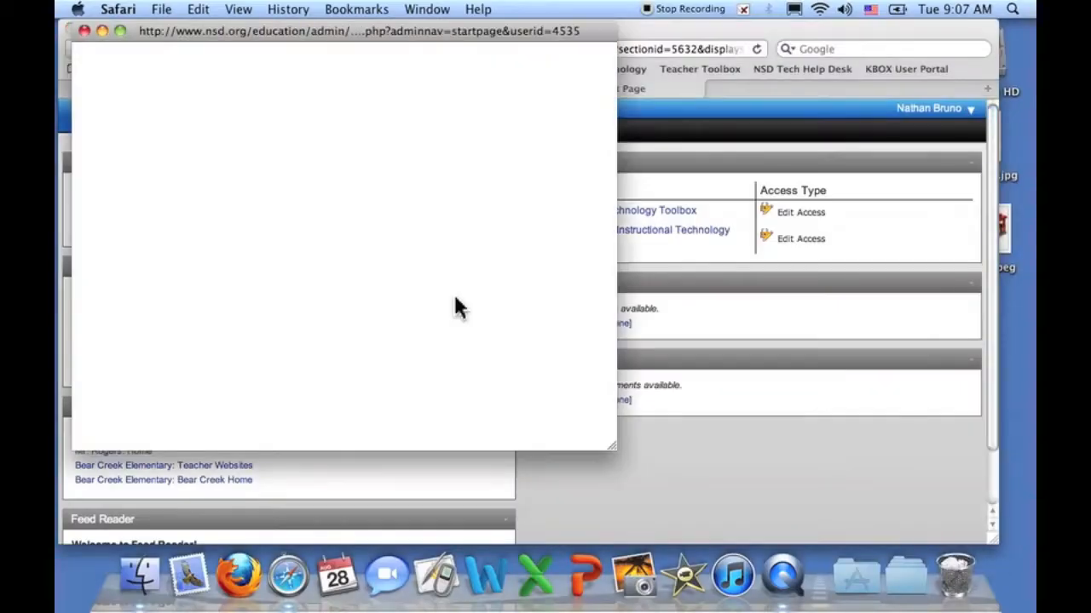
click(239, 249)
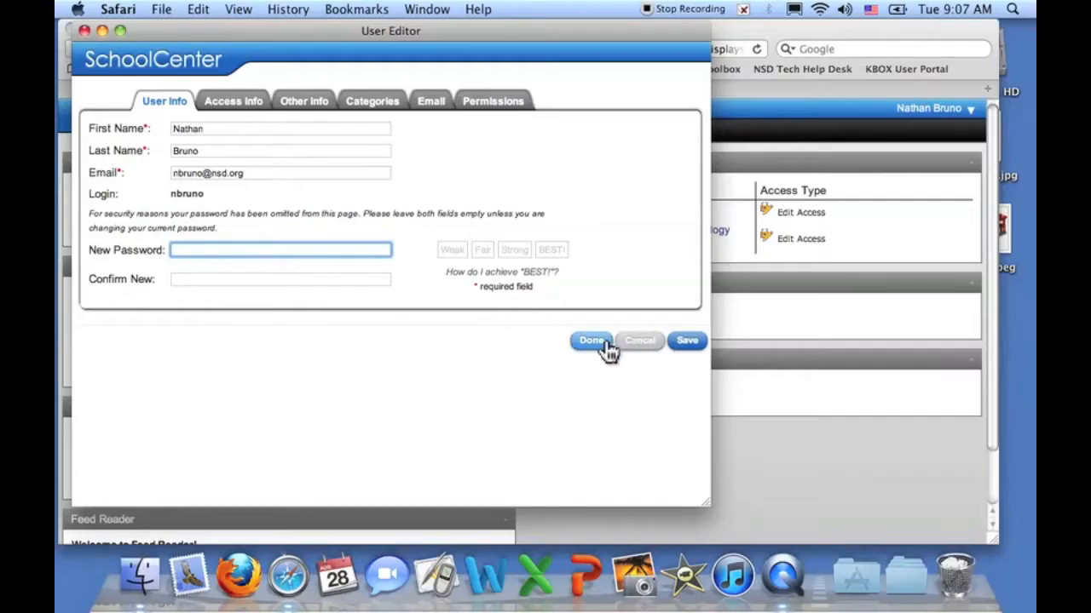
click(639, 342)
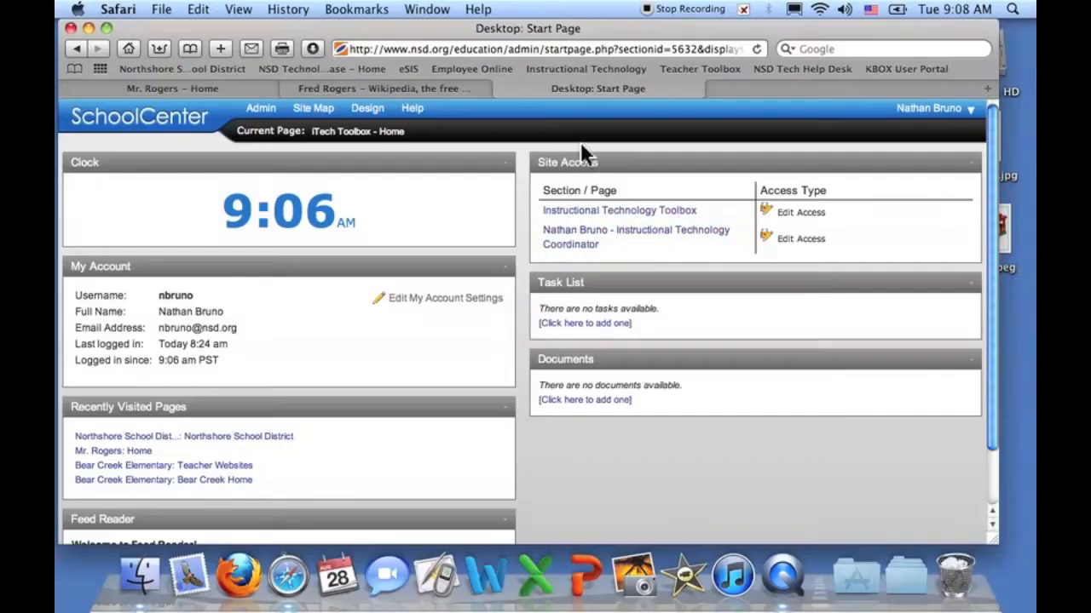
click(236, 88)
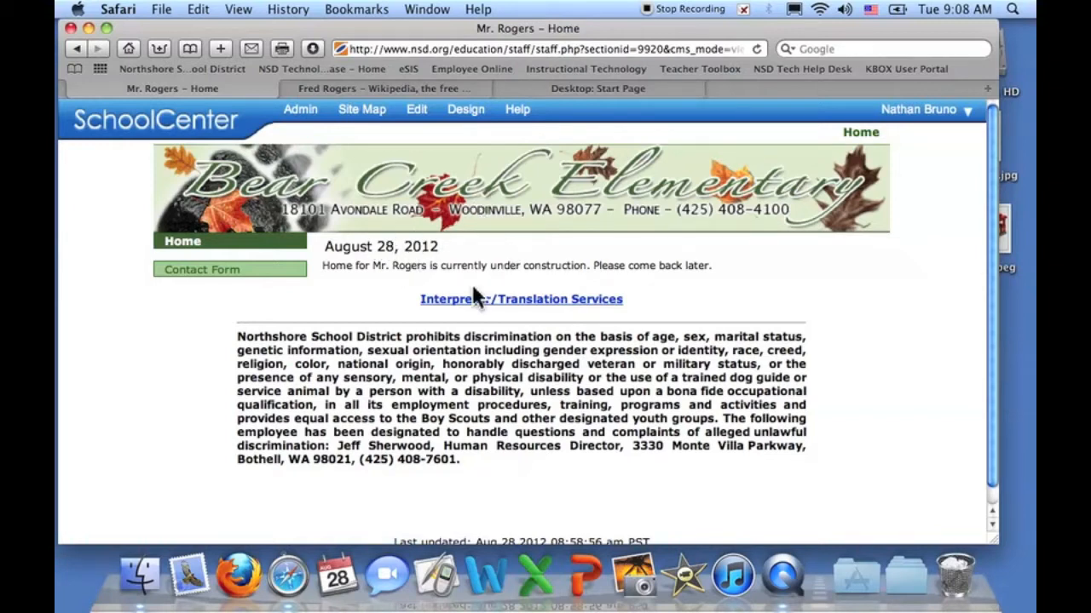
- Turn on edit mode for the Mr. Rogers home page from the admin bar
click(417, 116)
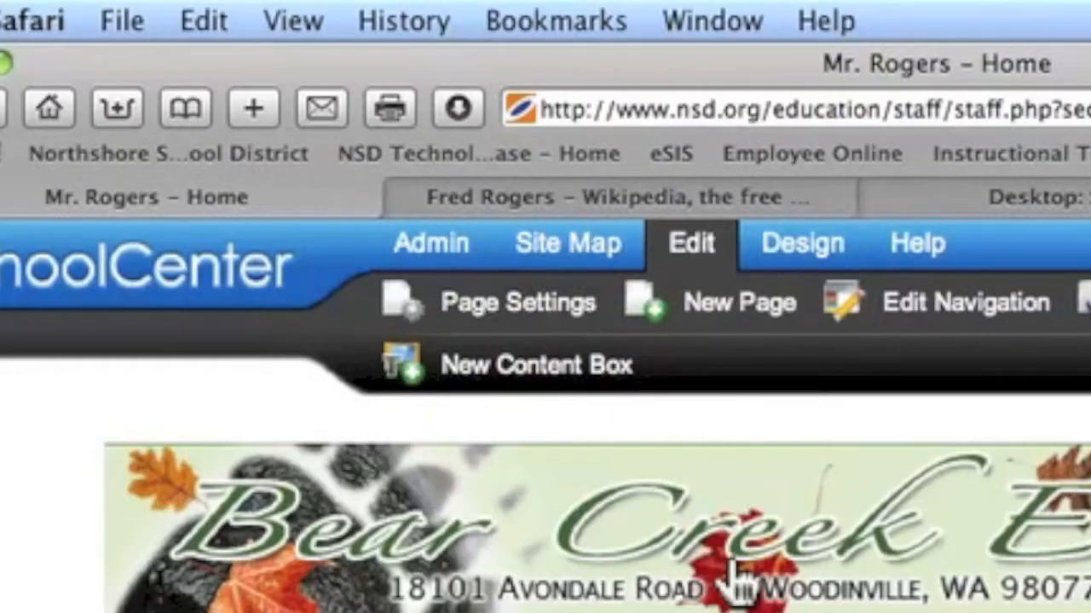
- Re-enter mrrogers as the subdirectory in the home page settings and close the dialog with Done
click(486, 311)
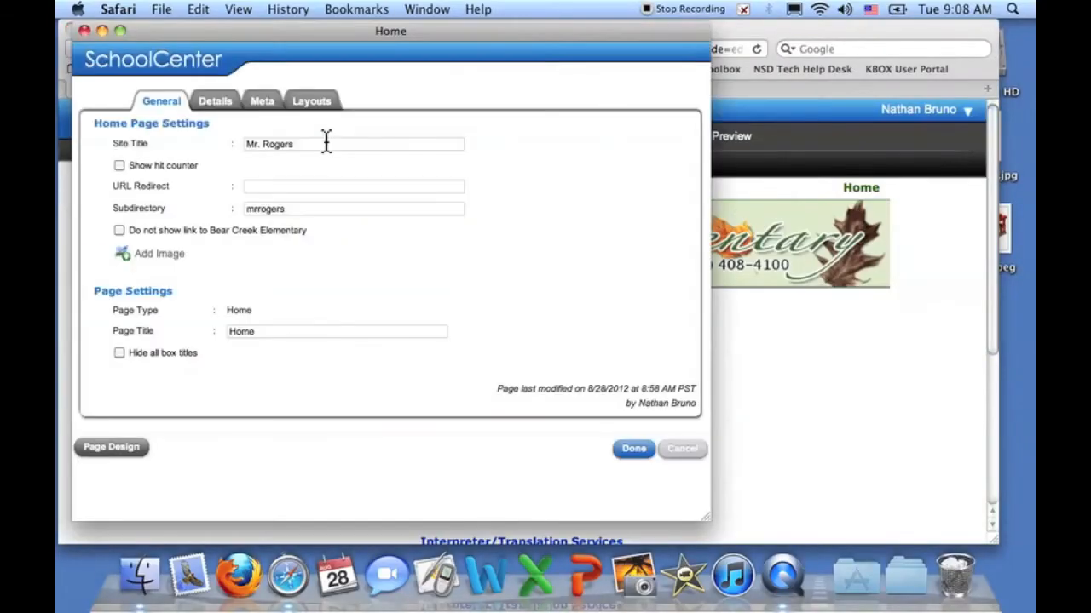
double_click(292, 212)
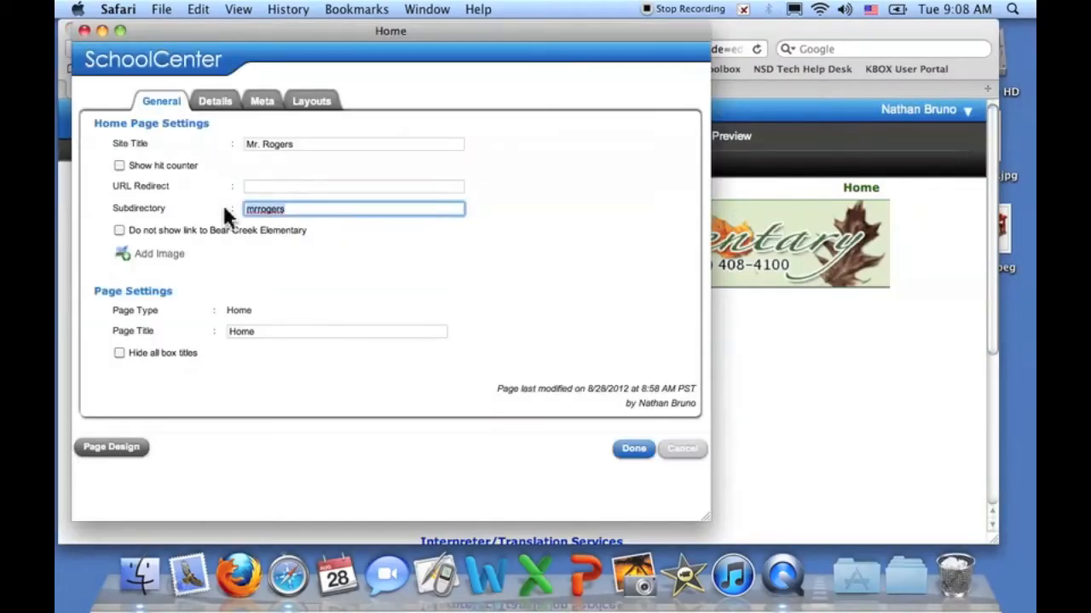
key(BackSpace)
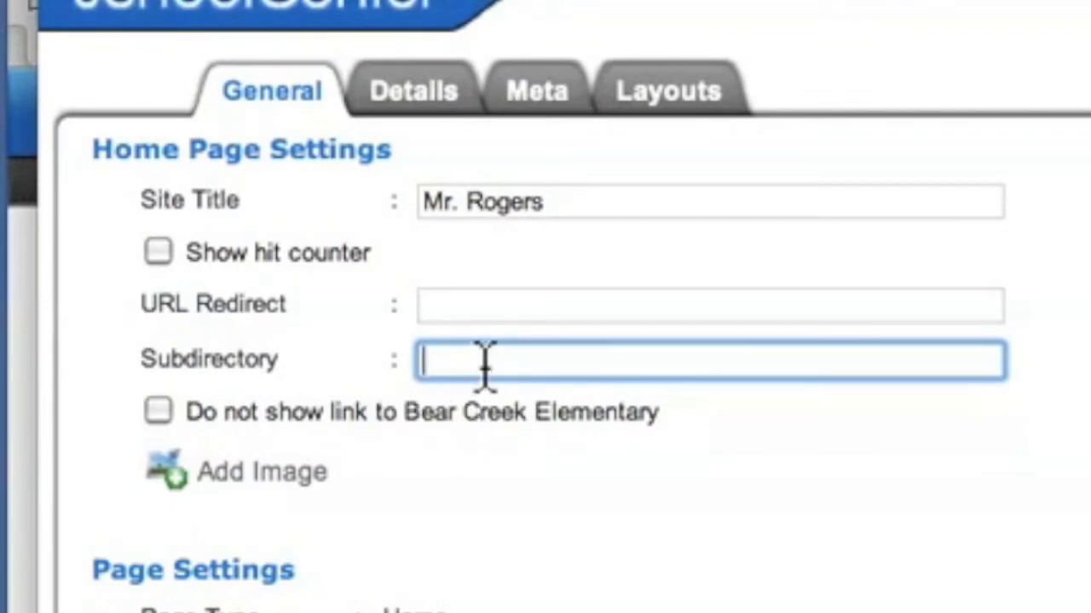
text(mr)
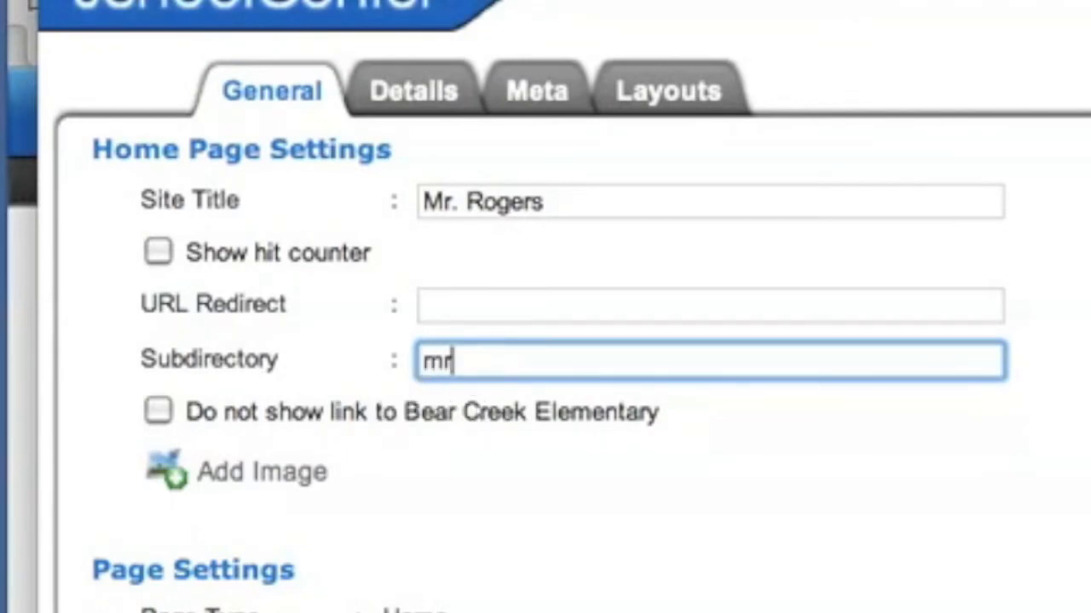
key(Right)
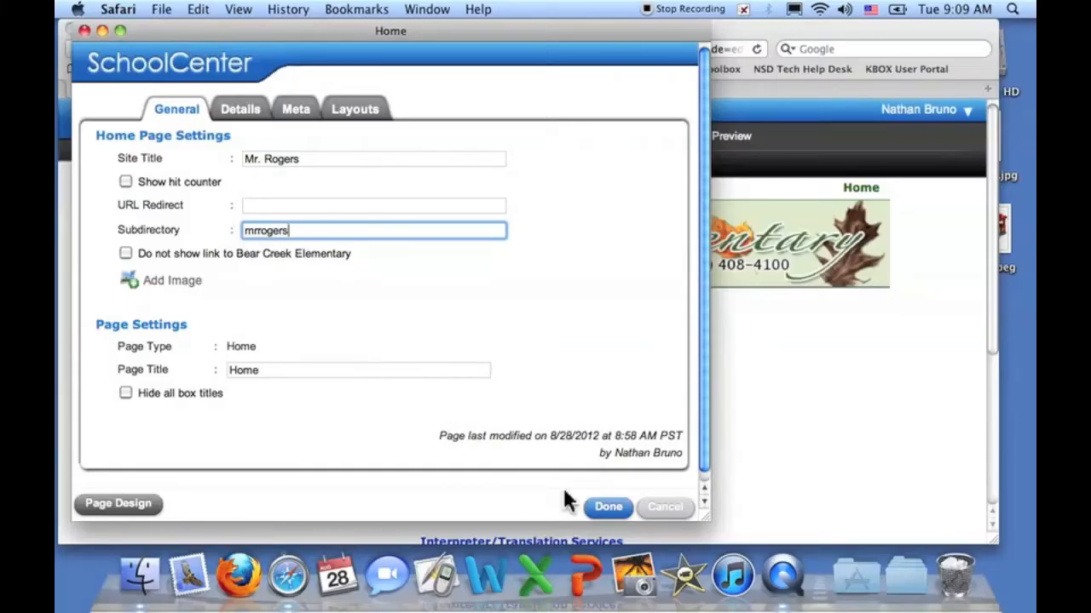
click(607, 509)
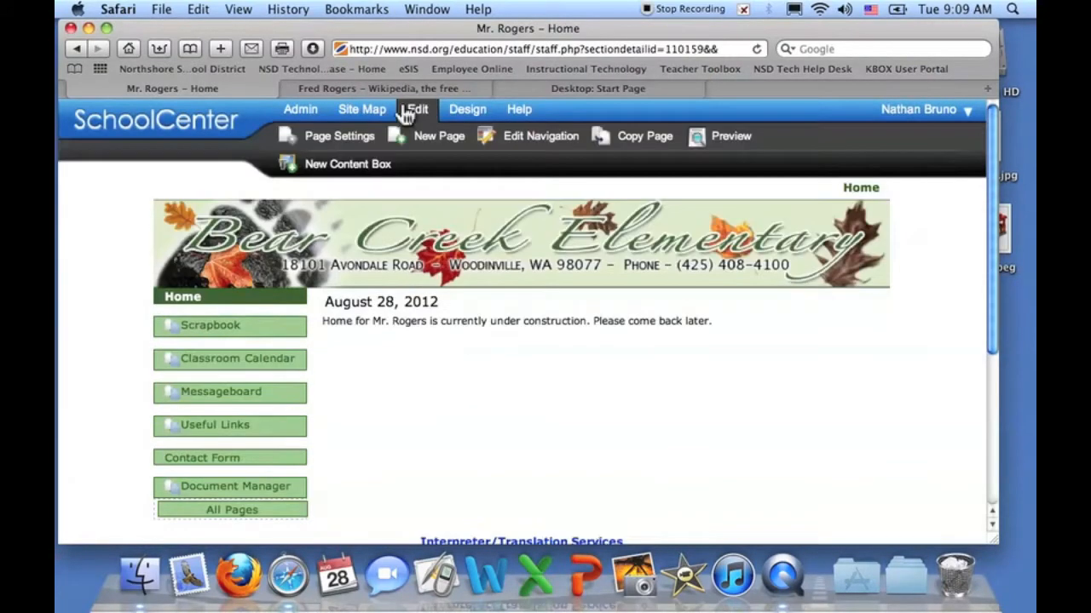
drag(451, 49, 841, 80)
key(BackSpace)
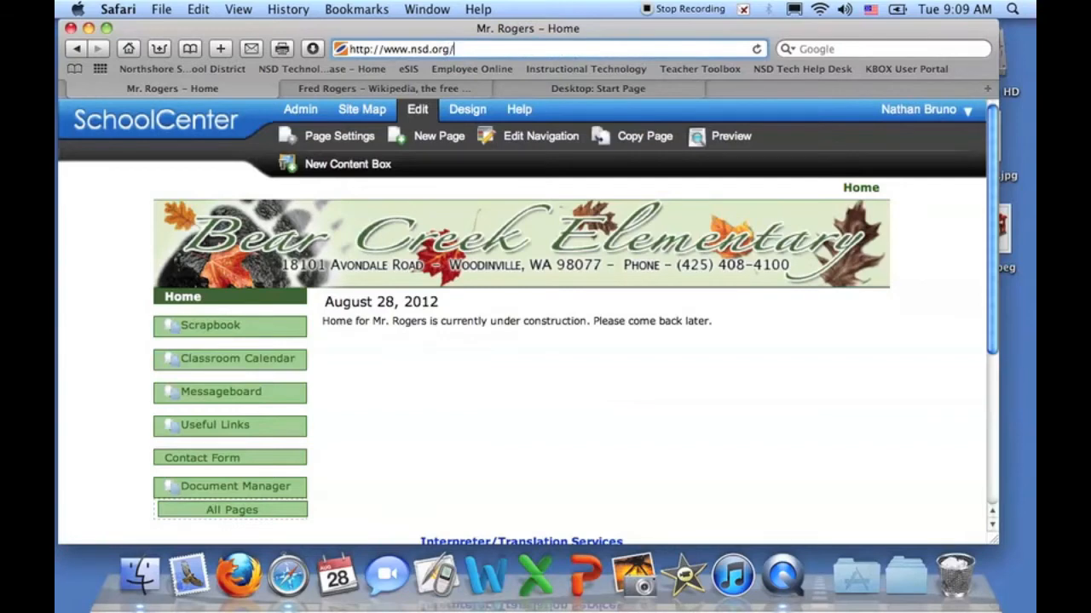
text(/)
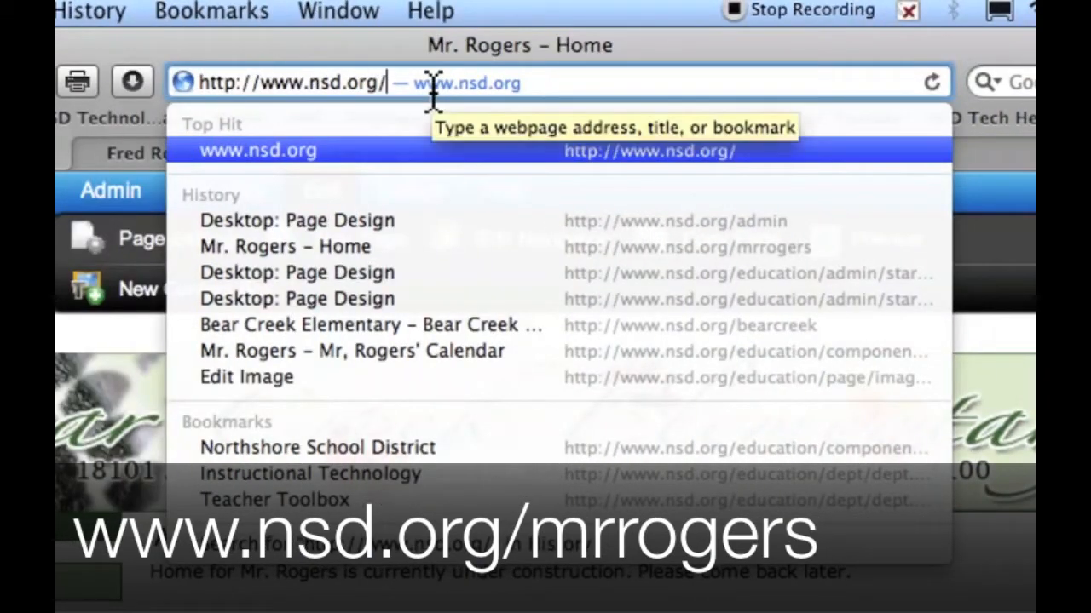
text(mr)
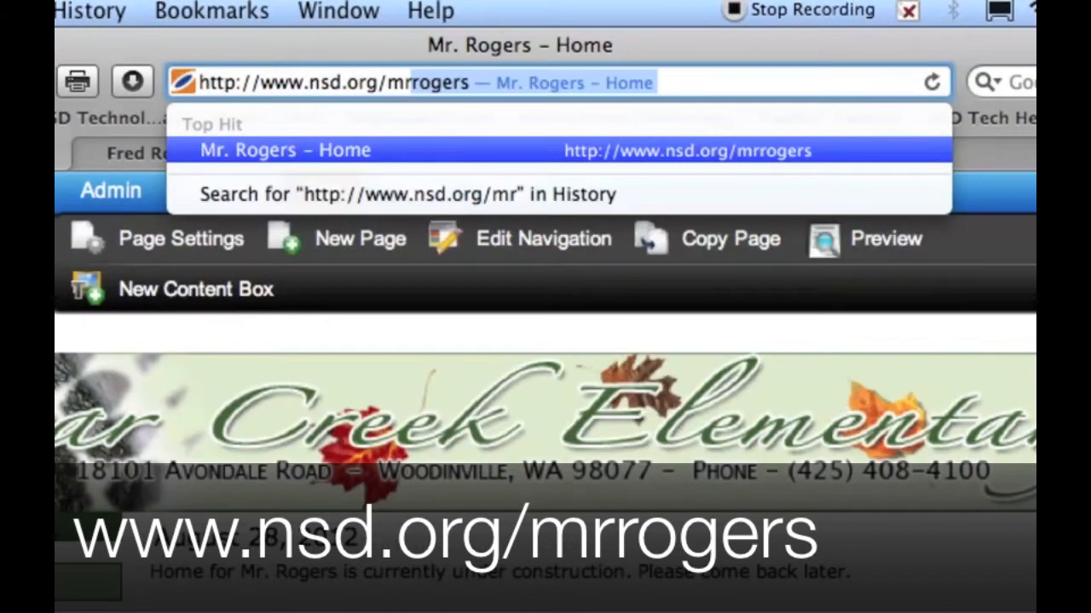
key(Return)
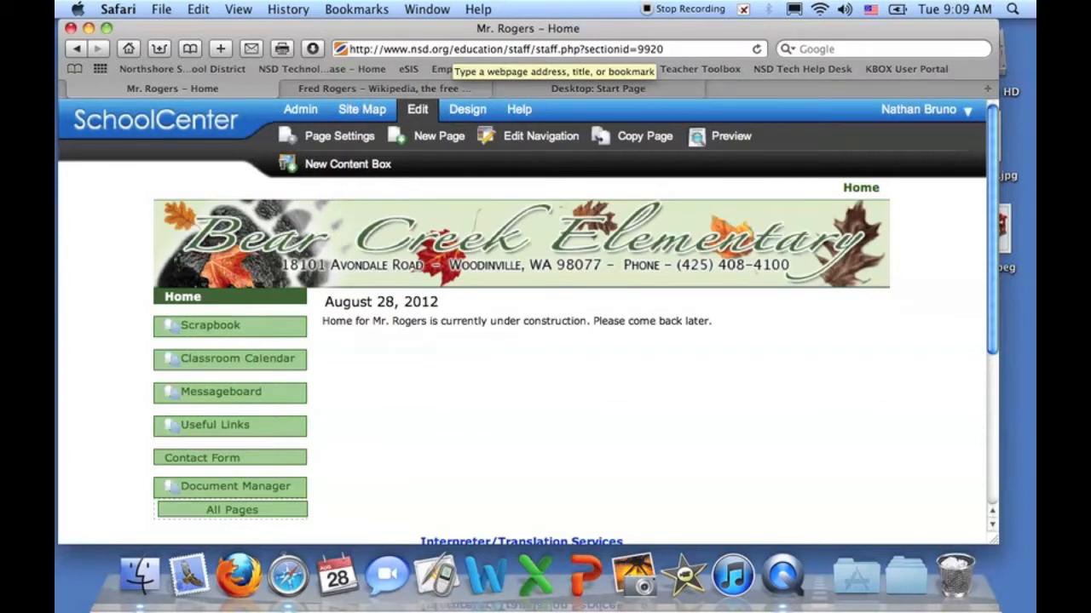
drag(430, 49, 663, 49)
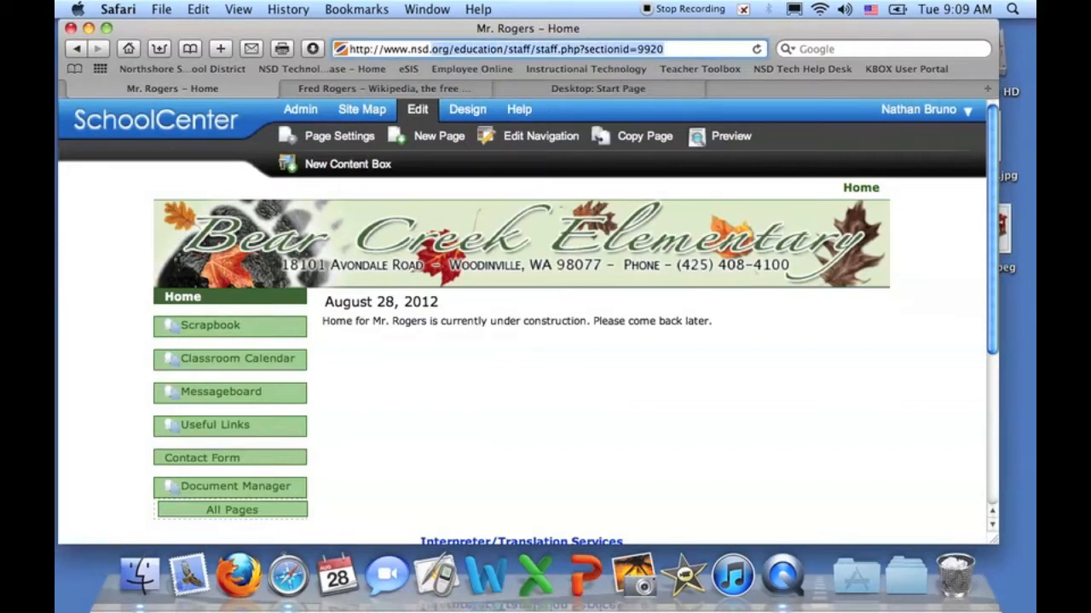
click(664, 48)
drag(664, 48, 349, 49)
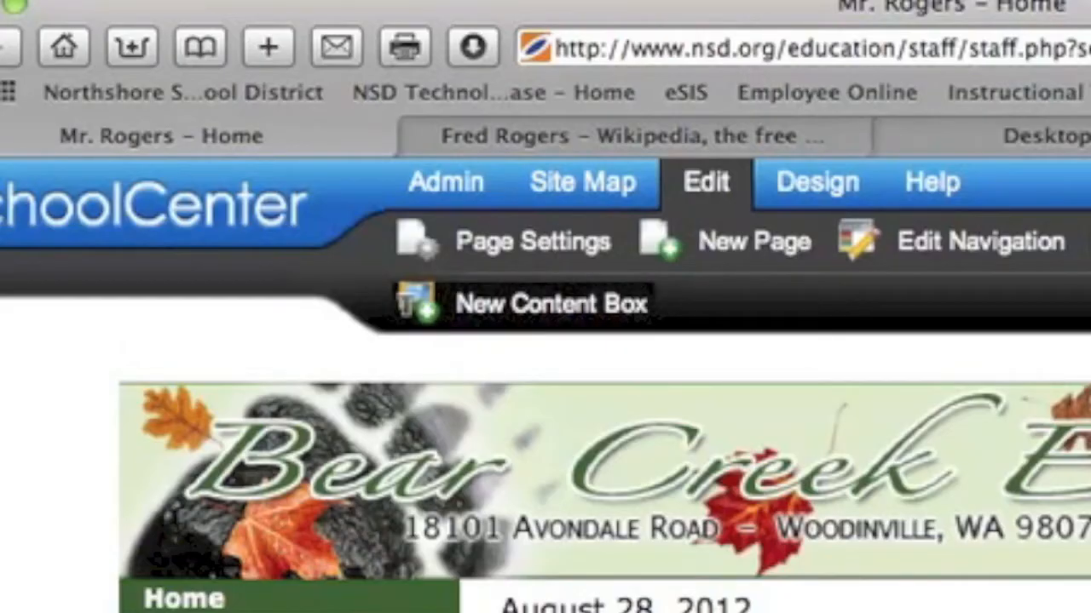
- Type 'Mr. Rogers' with '1st Grade' on the next line in the empty content box
scroll(597, 469, down, 10)
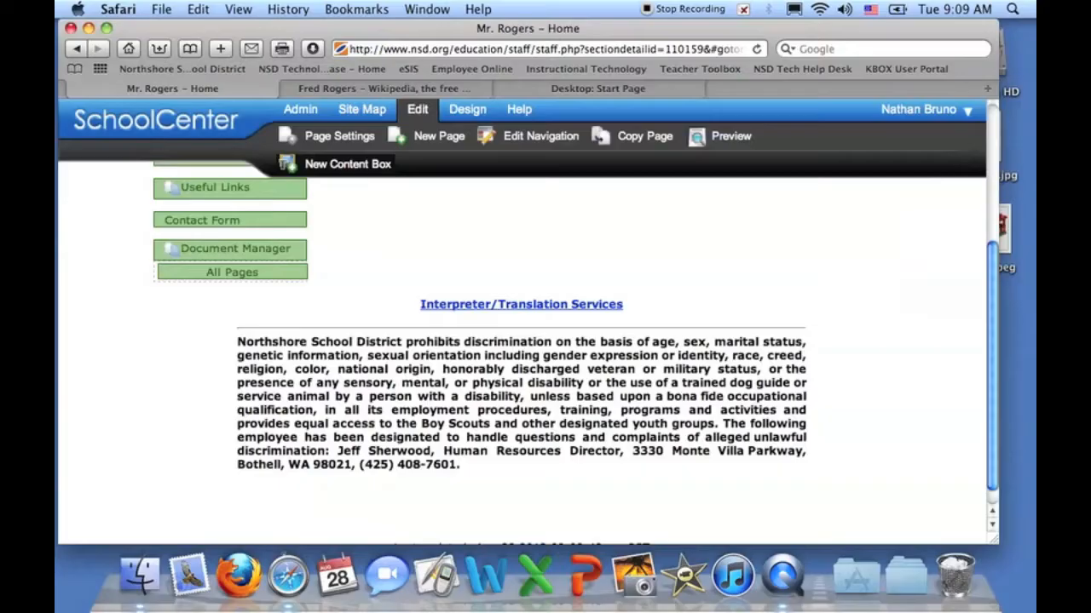
scroll(520, 358, up, 8)
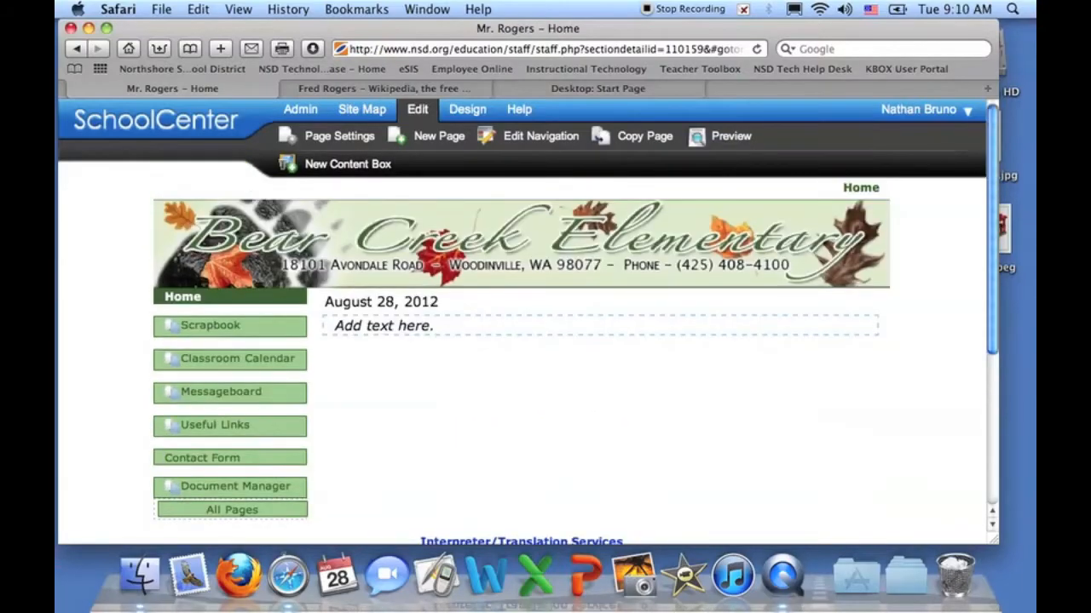
mouse_move(600, 325)
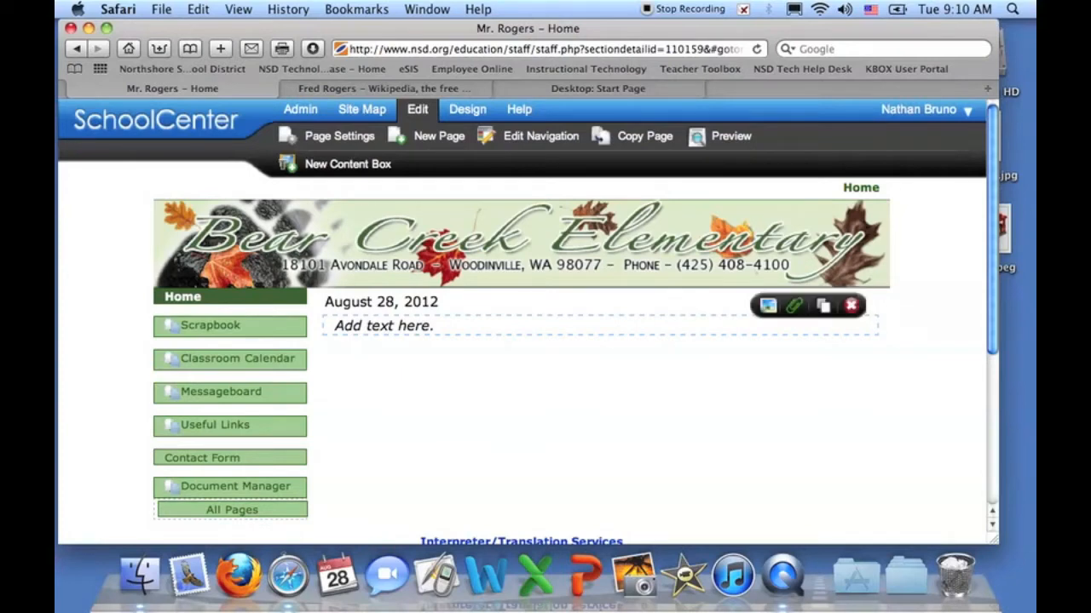
click(600, 325)
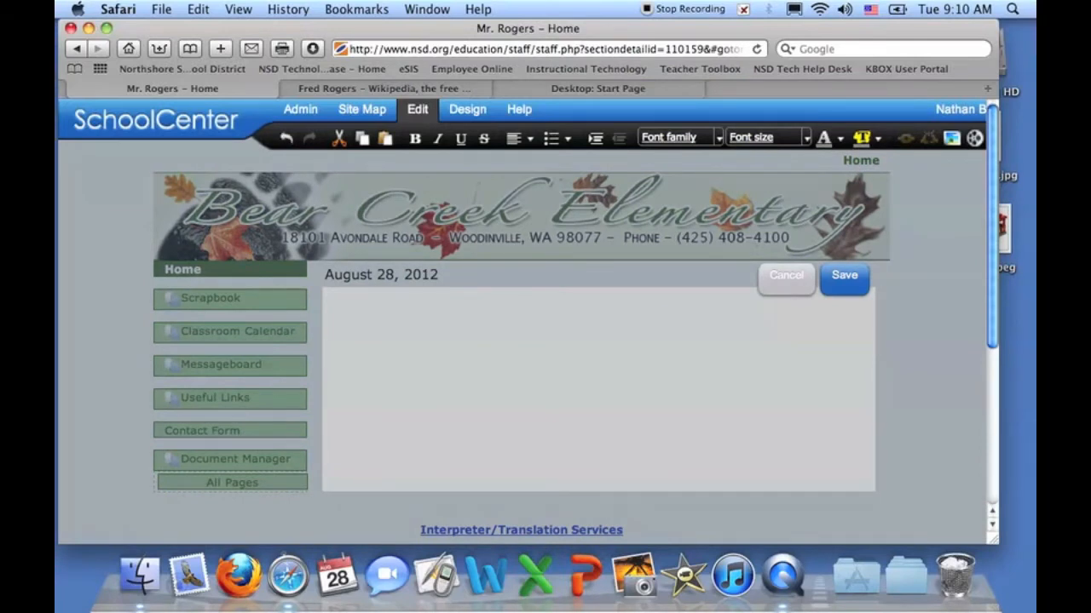
text(Mr. Rob)
text(ers)
key(Return)
text(1st Hrt)
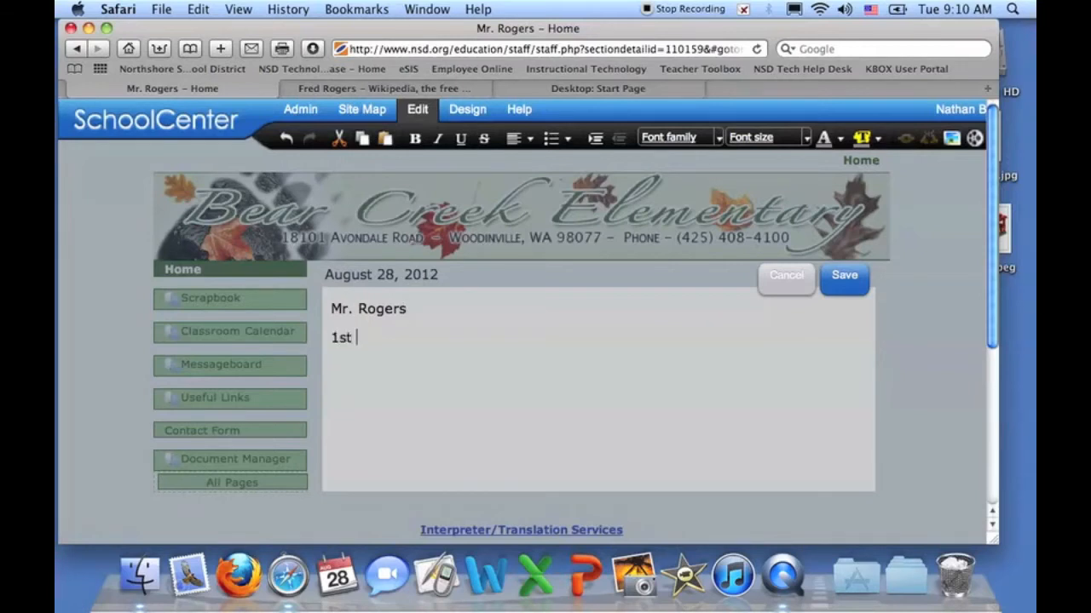
key(BackSpace)
key(BackSpace)
key(BackSpace)
text(Grade)
key(Return)
- Paste the Wikipedia 'Initially educated' paragraph below 1st Grade and save the content box
click(431, 88)
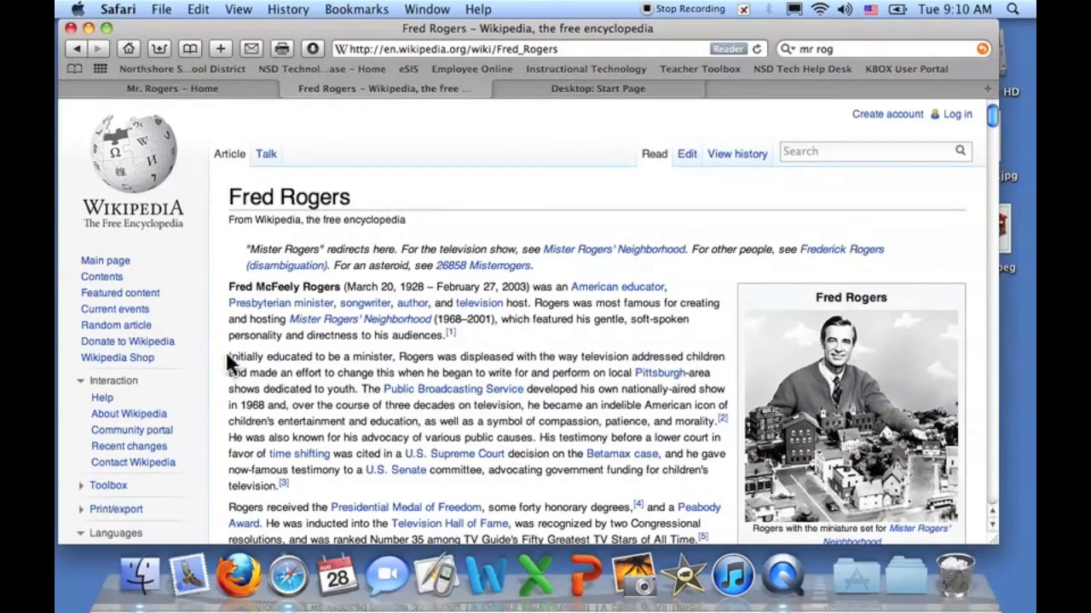
drag(228, 358, 315, 485)
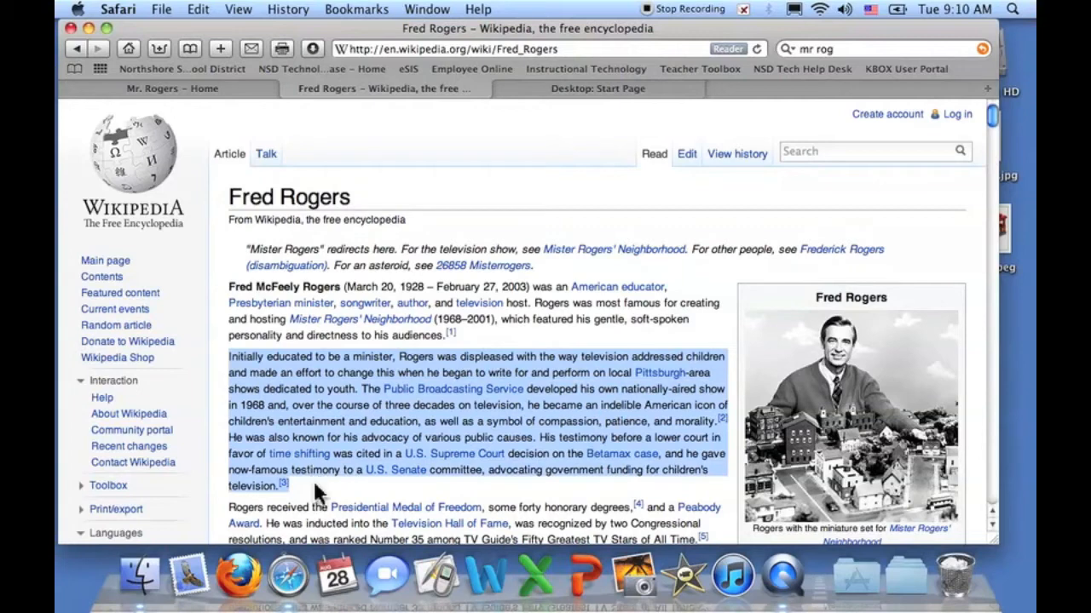
click(232, 86)
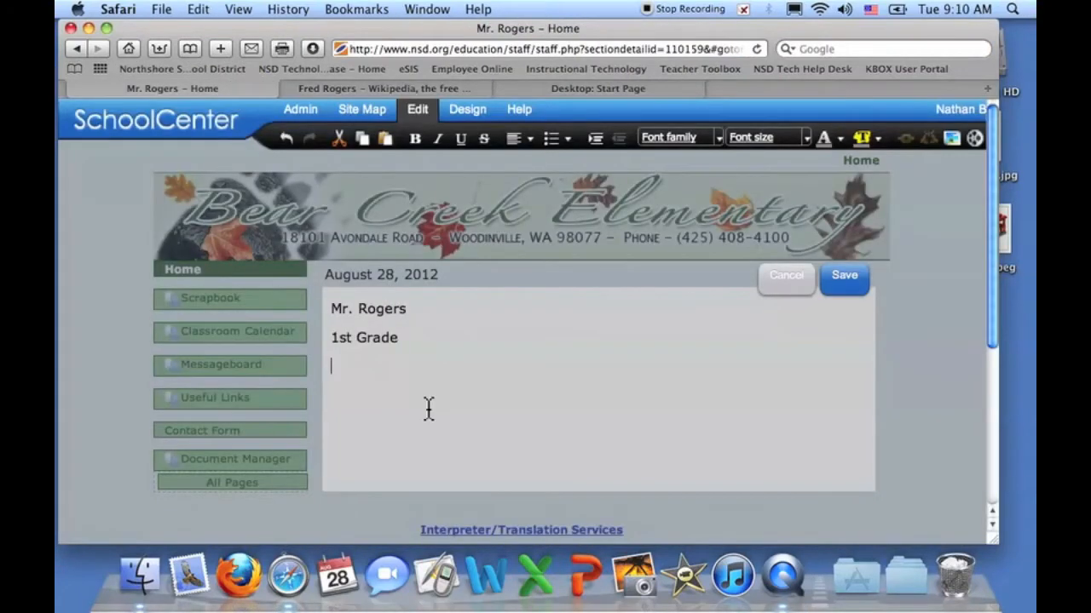
text(Initially educated to be a minister, Rogers was displeased with the way television addressed children and made an effort to change this when he began to write for and perform on local Pittsburgh-area shows dedicated to youth. The Public Broadcasting Service developed his own nationally-aired show in 1968 and, over the course of three decades on television, he became an indelible American icon of children's entertainment and education, as well as a symbol of compassion, patience, and morality.[2]He was also known for his advocacy of various public causes. His testimony before a lower court in favor of time shifting was cited in a U.S. Supreme Court decision on the Betamax case, and he gave now-famous testimony to a U.S. Senate committee, advocating government funding for children's television.[3])
scroll(601, 408, down, 2)
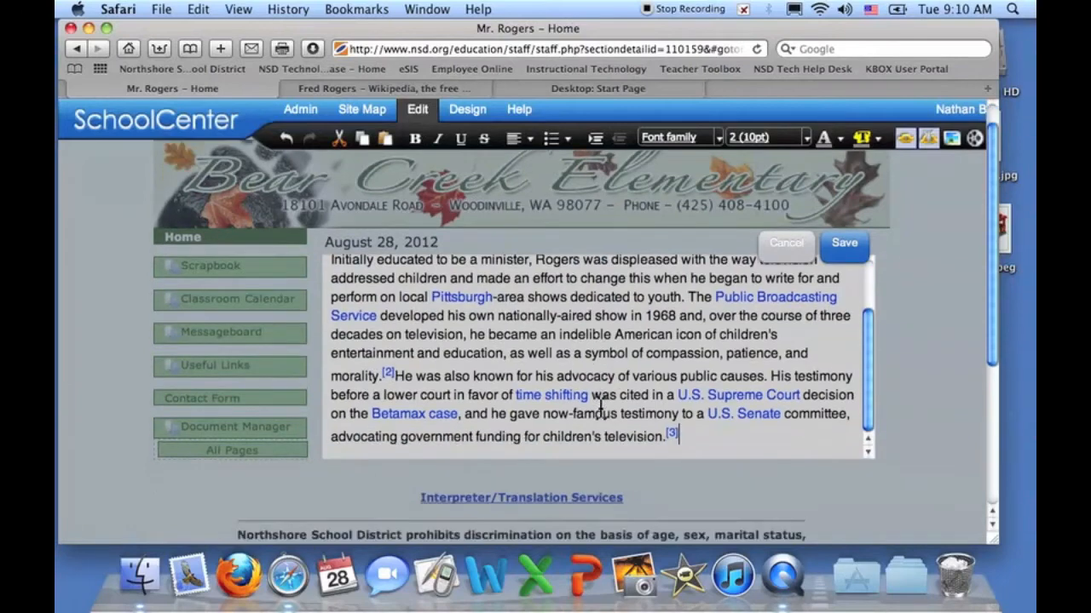
scroll(707, 339, up, 3)
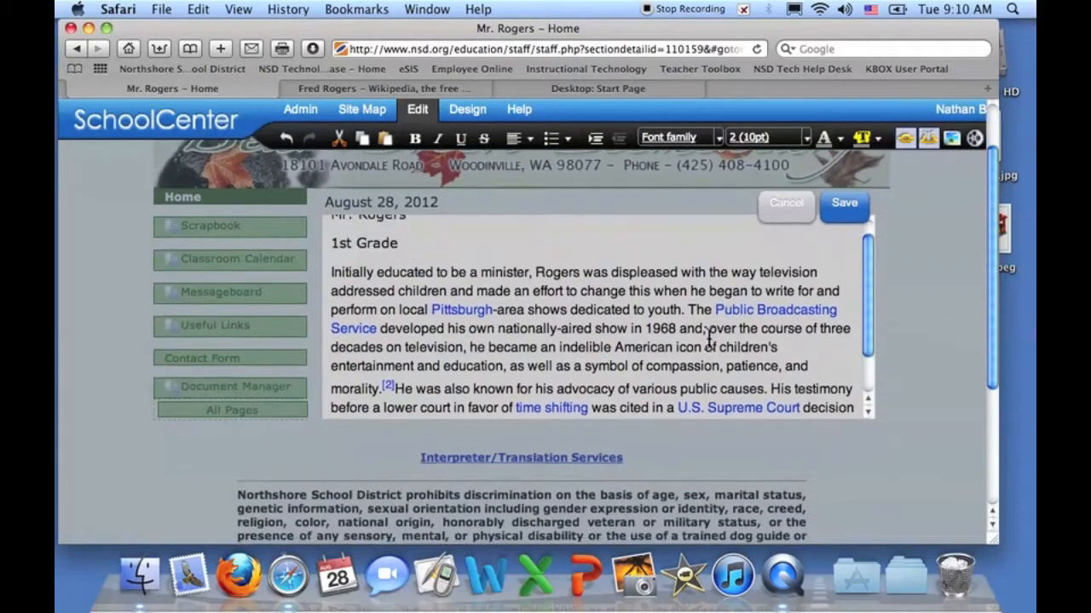
scroll(707, 339, up, 1)
scroll(707, 336, down, 4)
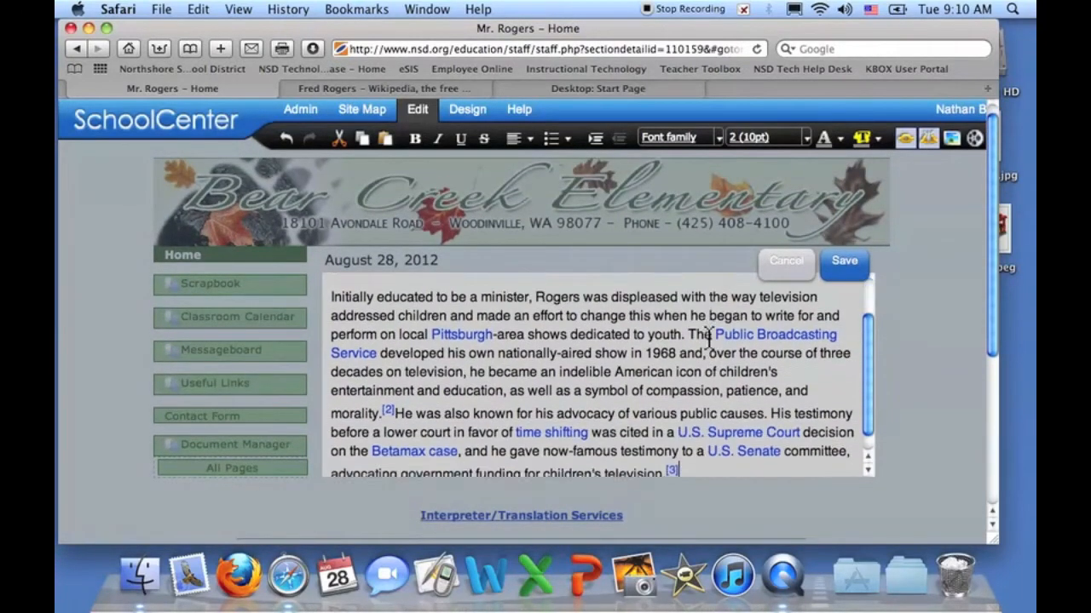
click(843, 250)
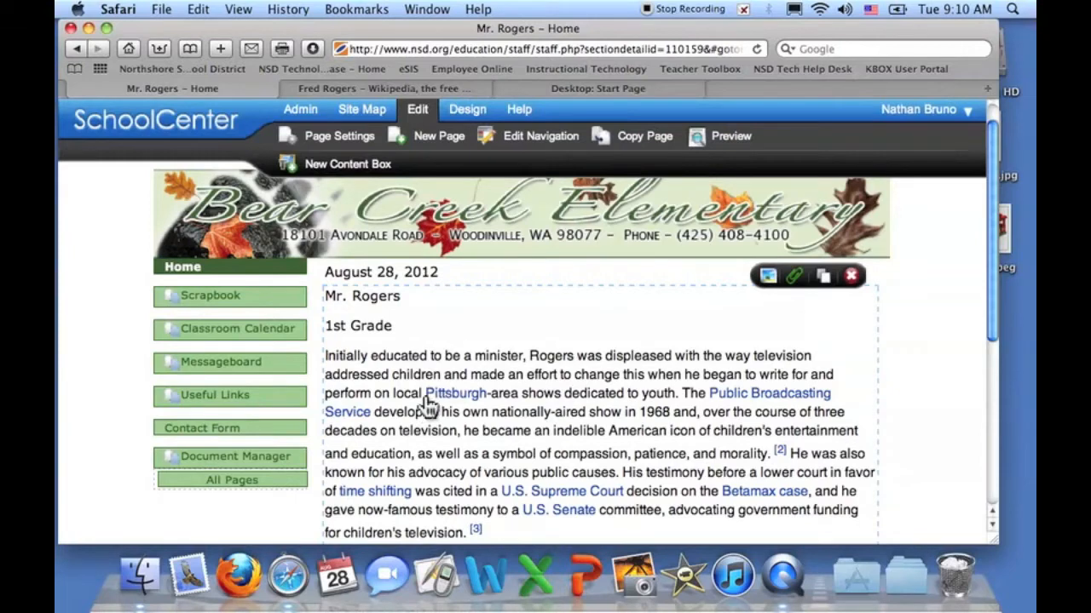
- Toggle edit mode off and back on, then open the content box's text editor
click(415, 114)
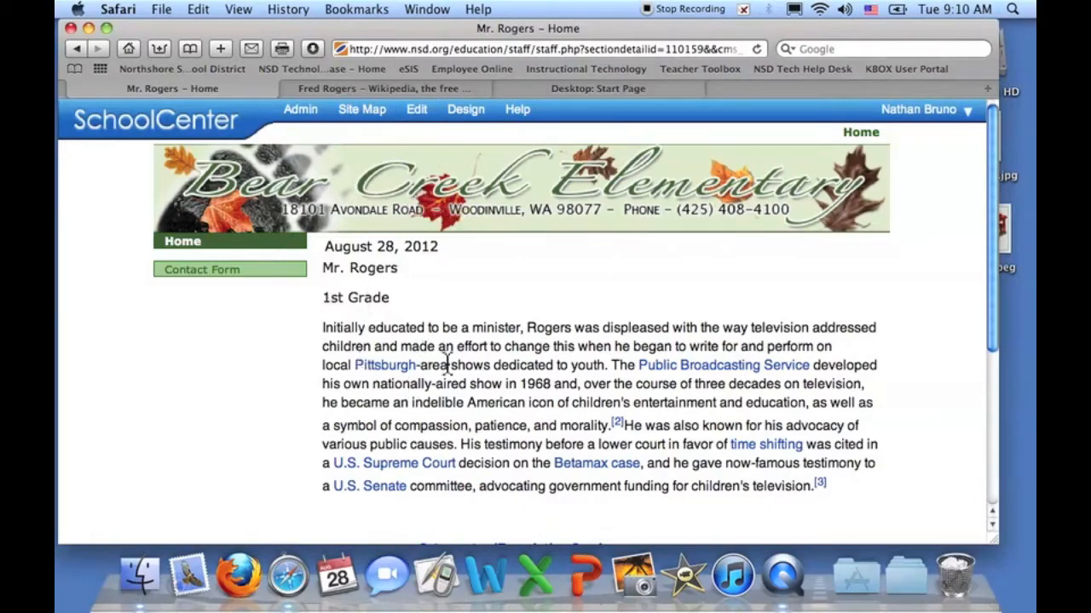
scroll(496, 325, down, 4)
scroll(497, 324, up, 4)
click(421, 119)
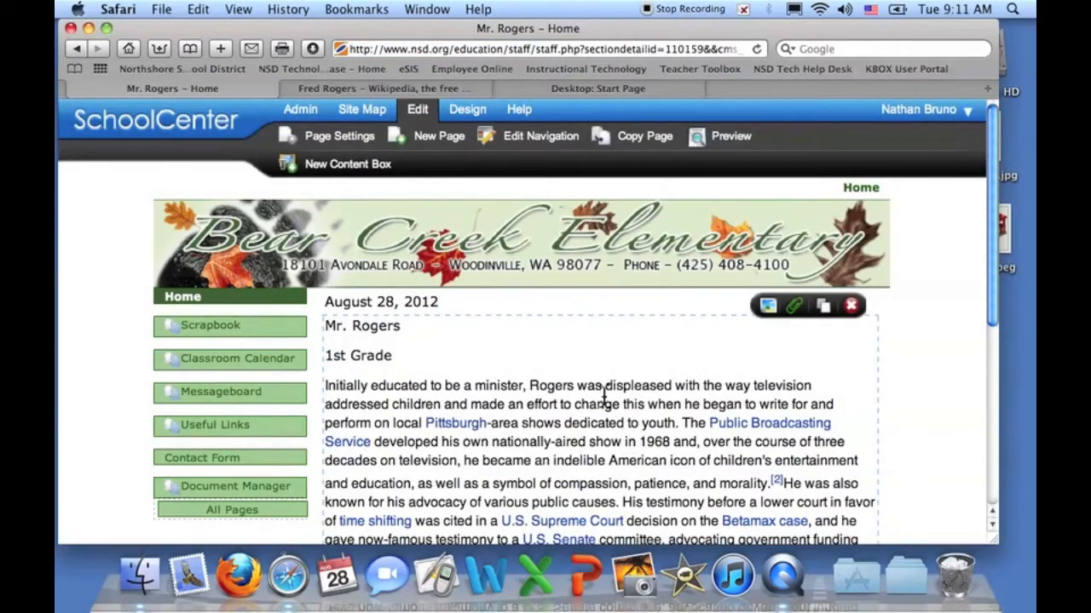
click(572, 371)
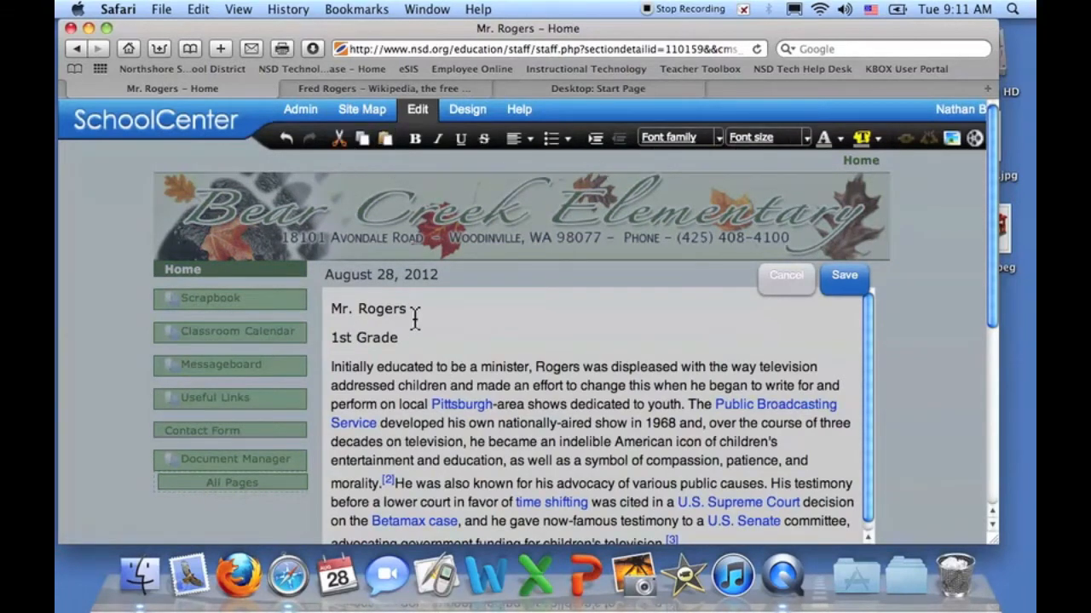
- Make the Mr. Rogers heading 36pt and bold
drag(418, 310, 276, 313)
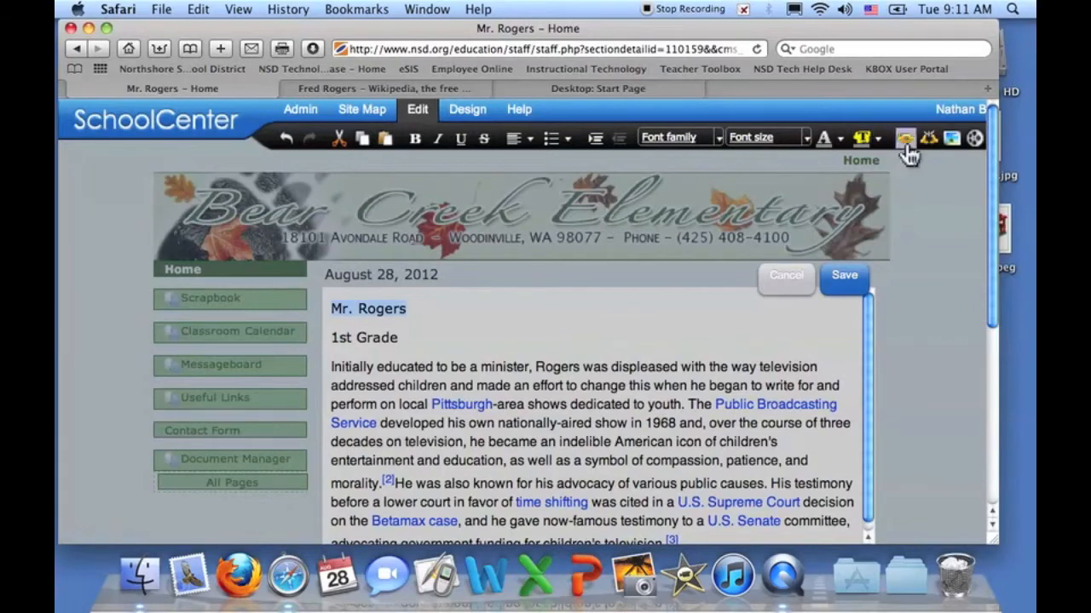
click(803, 147)
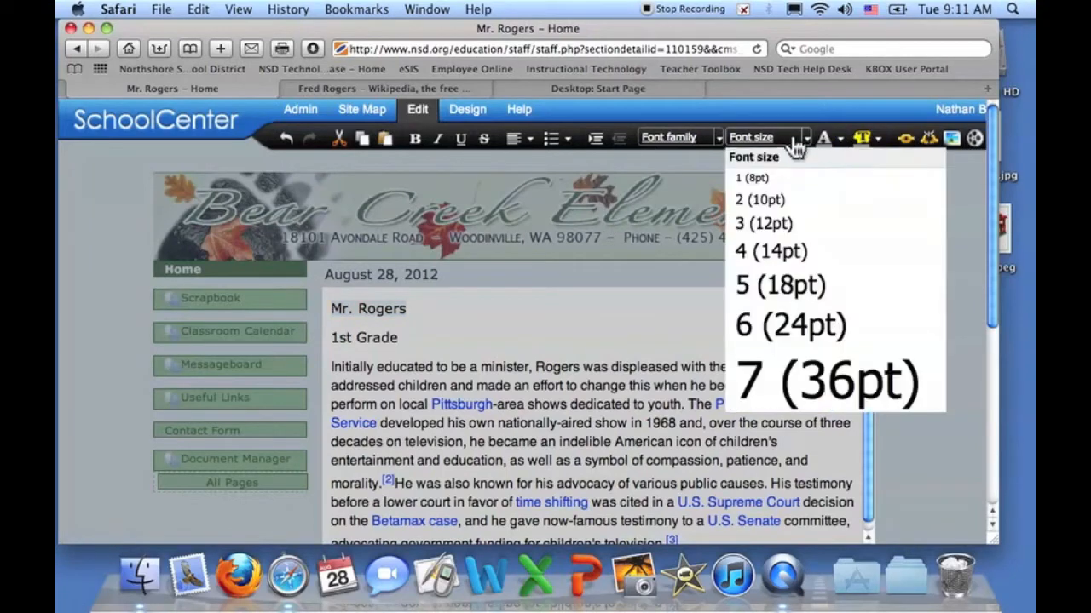
click(775, 380)
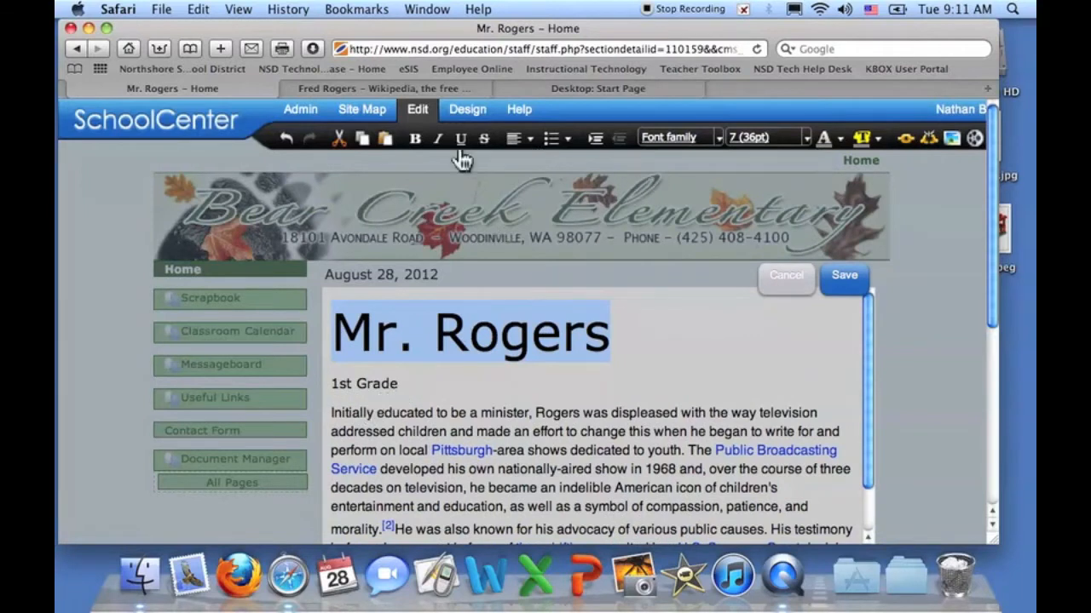
click(415, 138)
- Italicise the 1st Grade line and set it to 14pt
drag(407, 384, 332, 383)
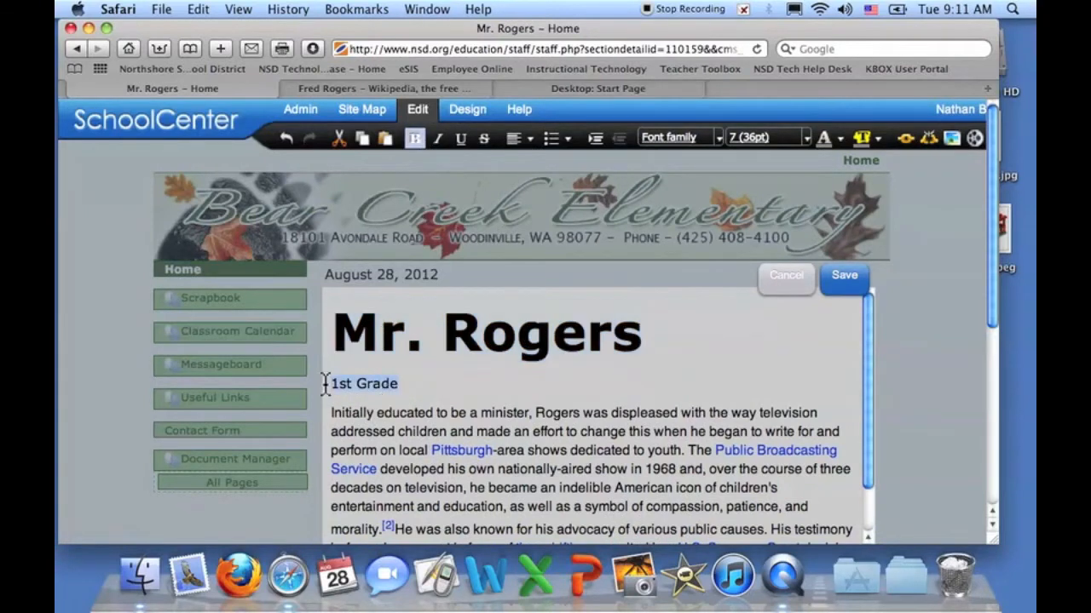
click(437, 139)
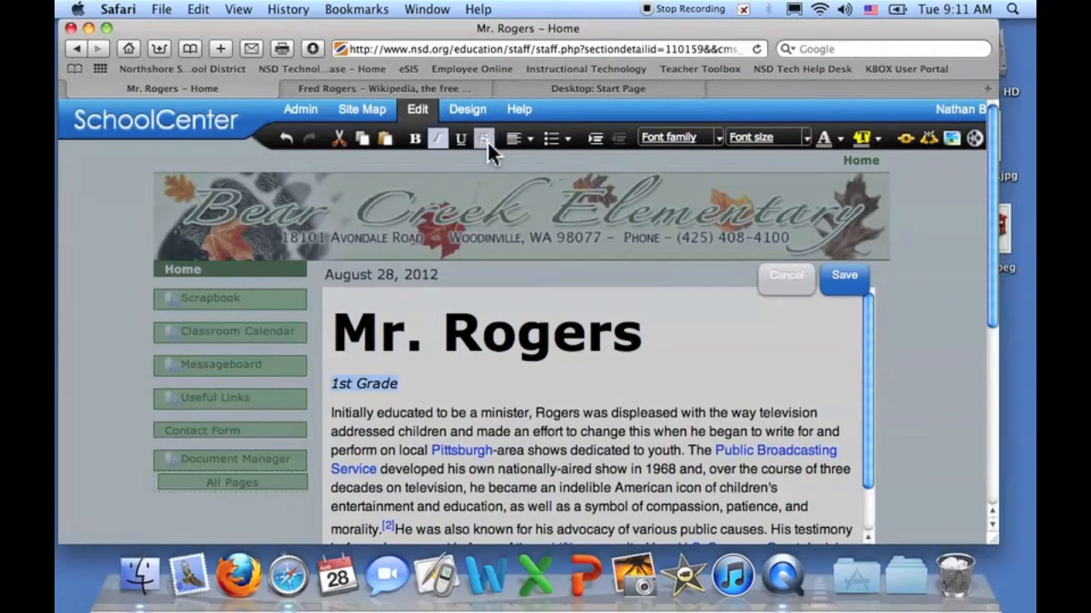
click(801, 139)
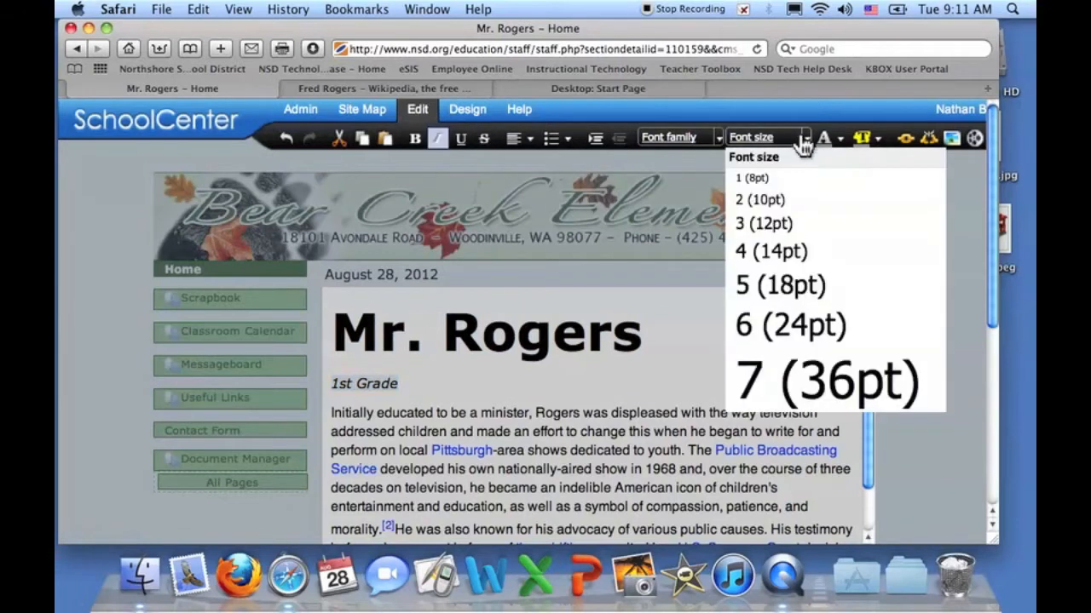
click(785, 223)
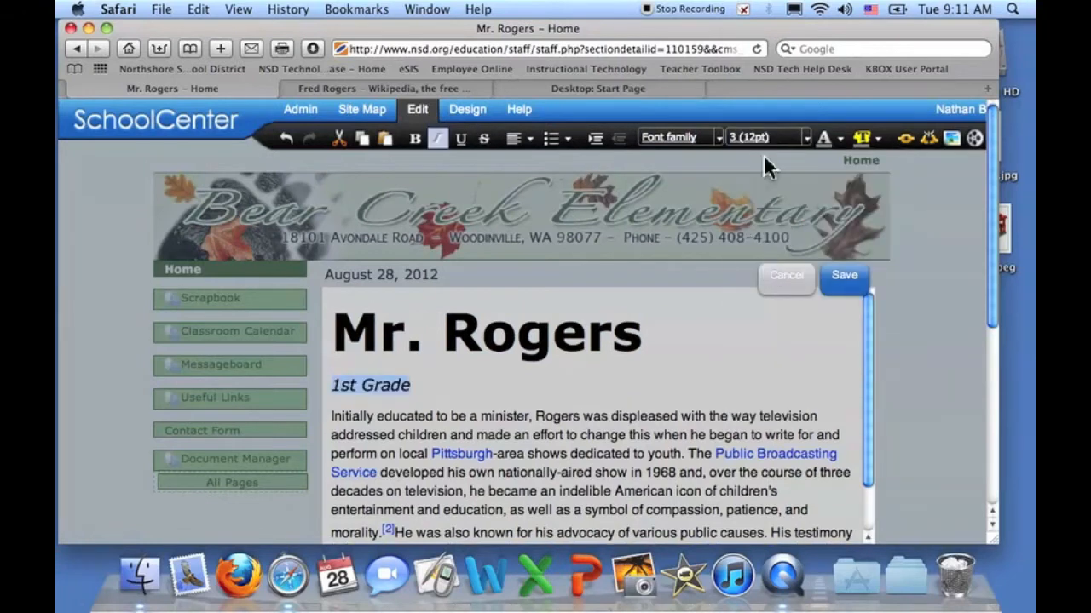
click(789, 139)
click(791, 247)
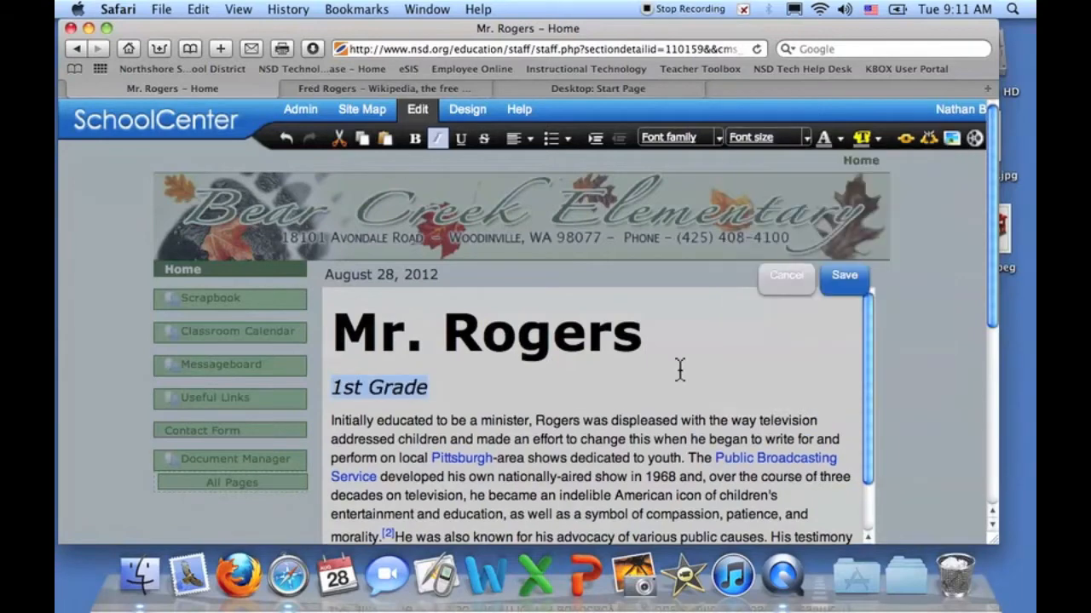
- Shrink the pasted paragraph to 8pt and remove its hyperlinks
click(638, 425)
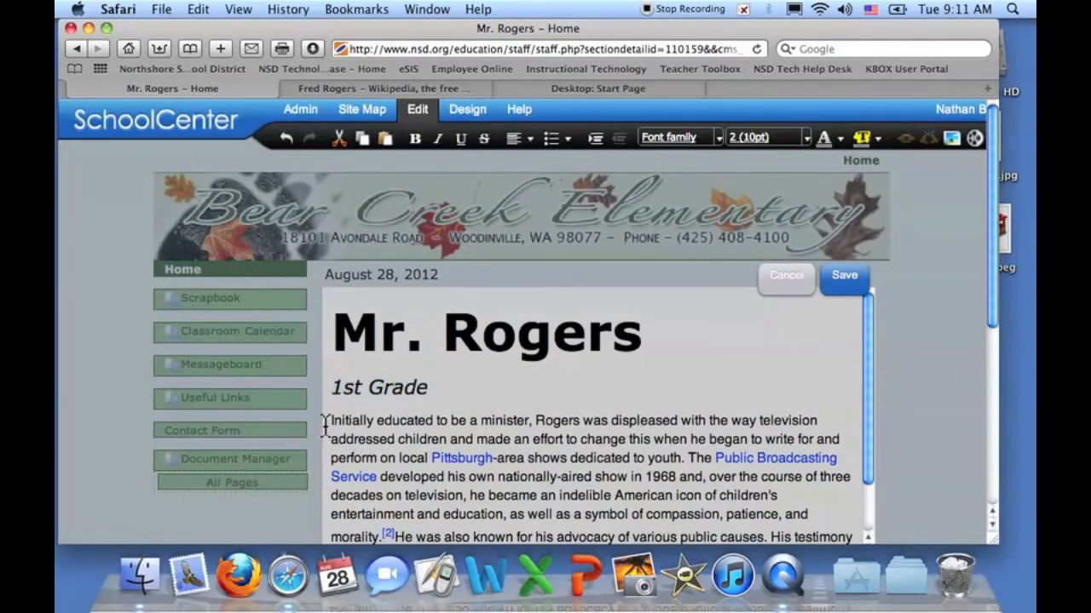
drag(326, 420, 541, 609)
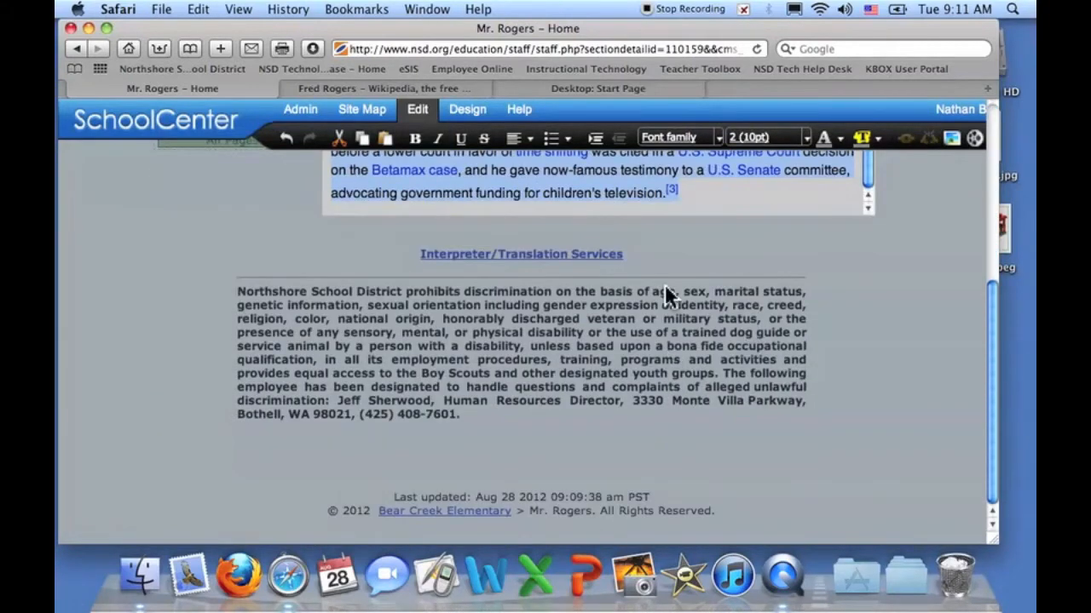
click(750, 138)
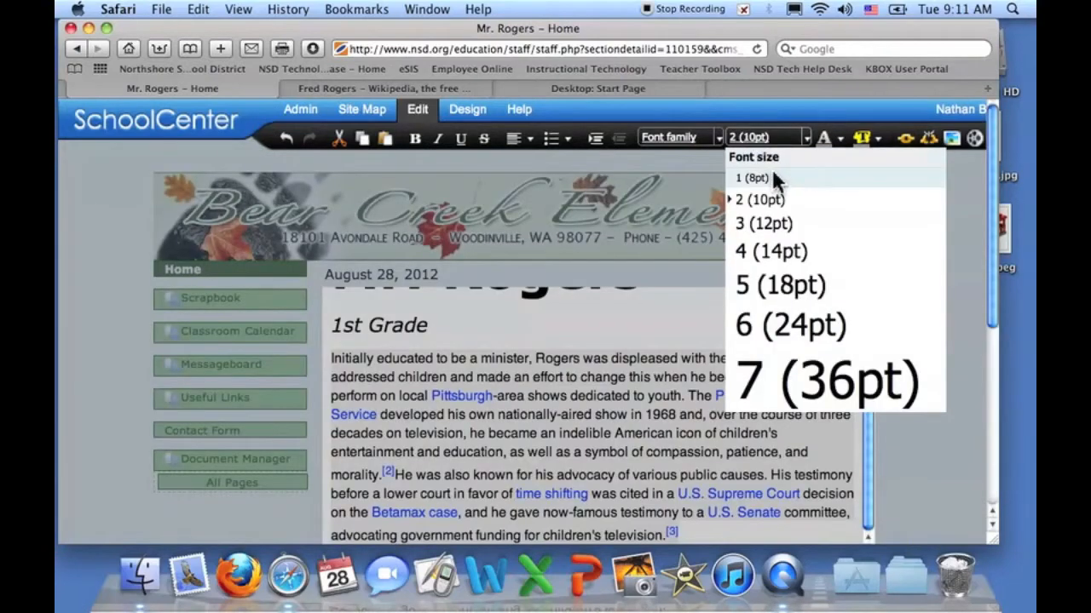
click(753, 178)
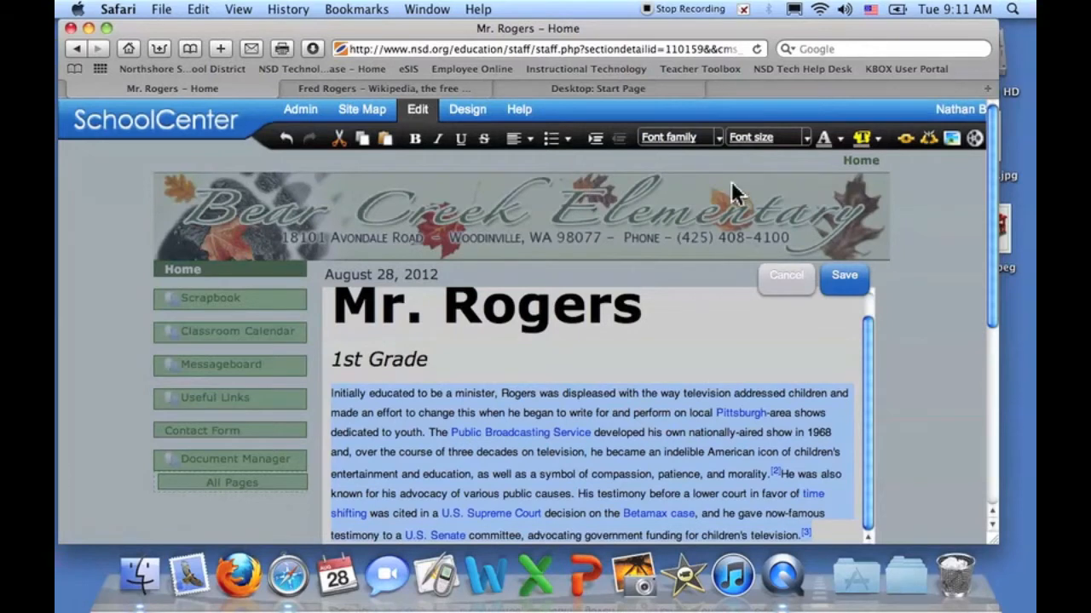
click(928, 140)
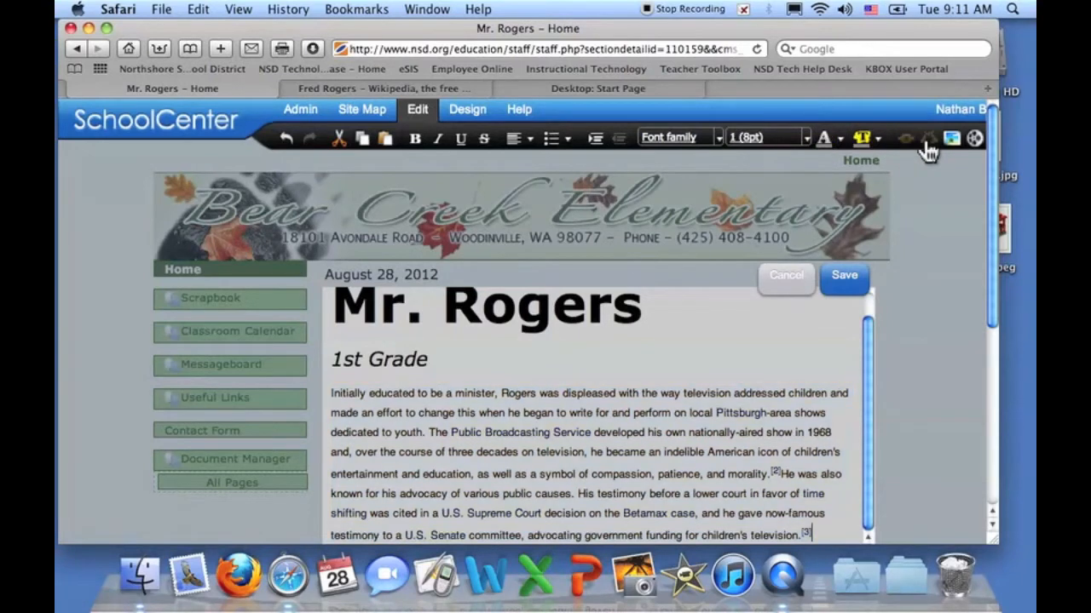
scroll(715, 413, down, 2)
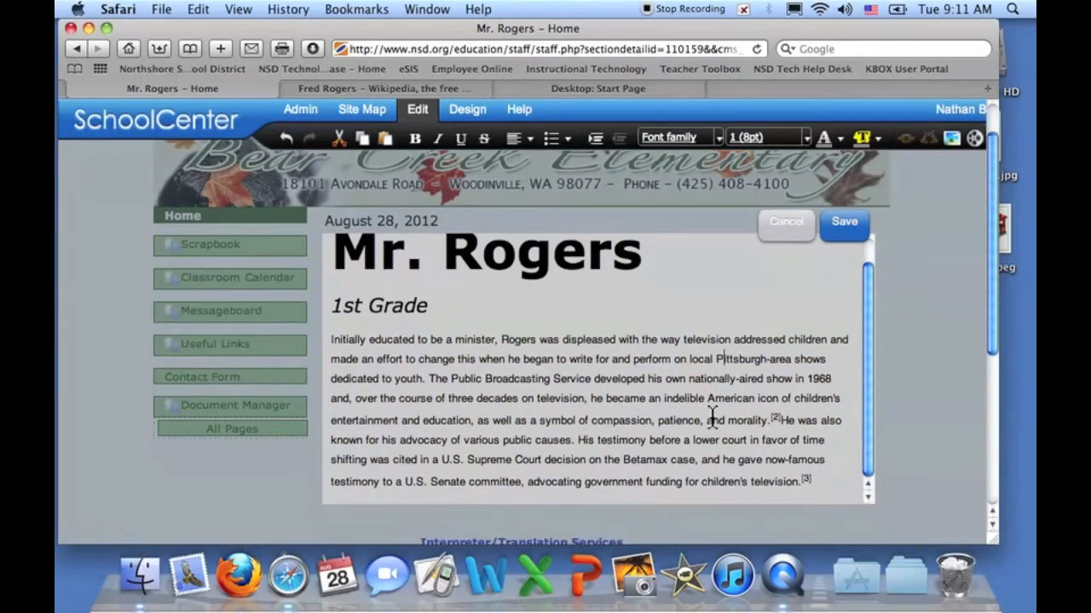
scroll(645, 399, down, 1)
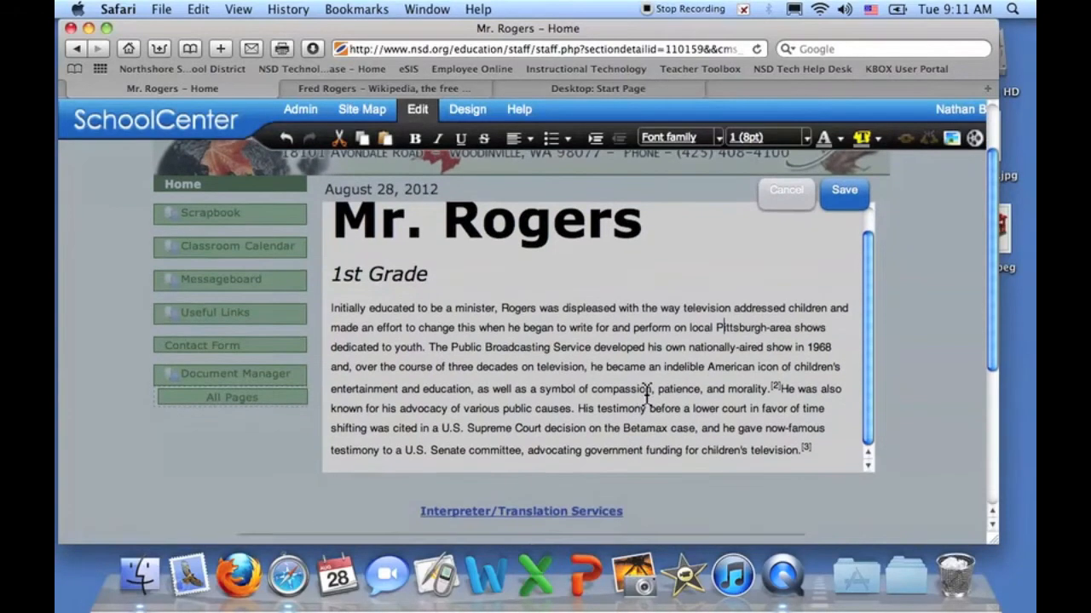
scroll(645, 394, up, 1)
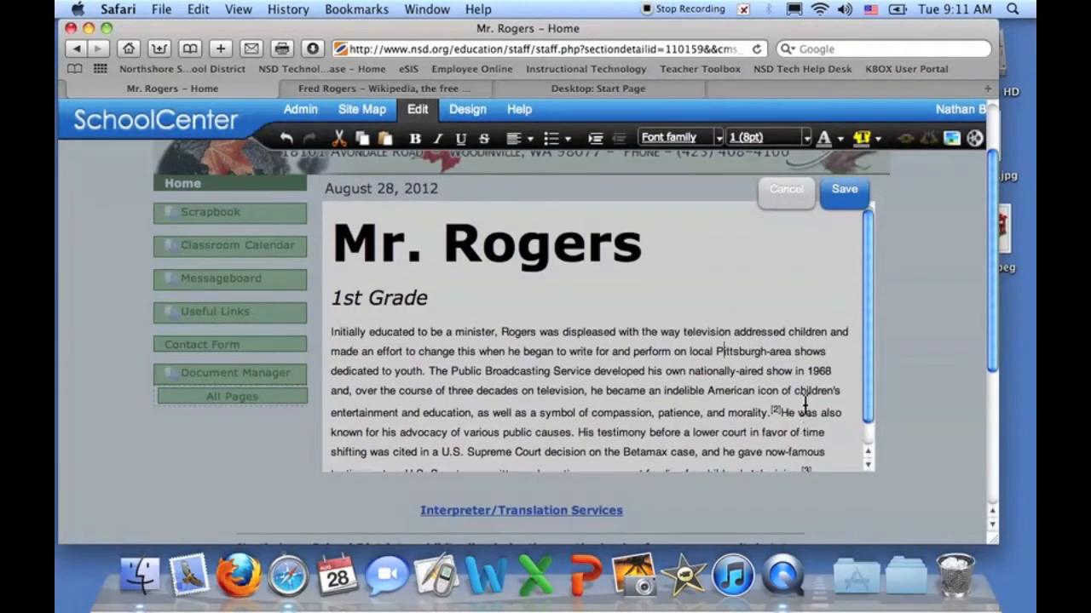
scroll(804, 406, up, 1)
scroll(804, 407, down, 1)
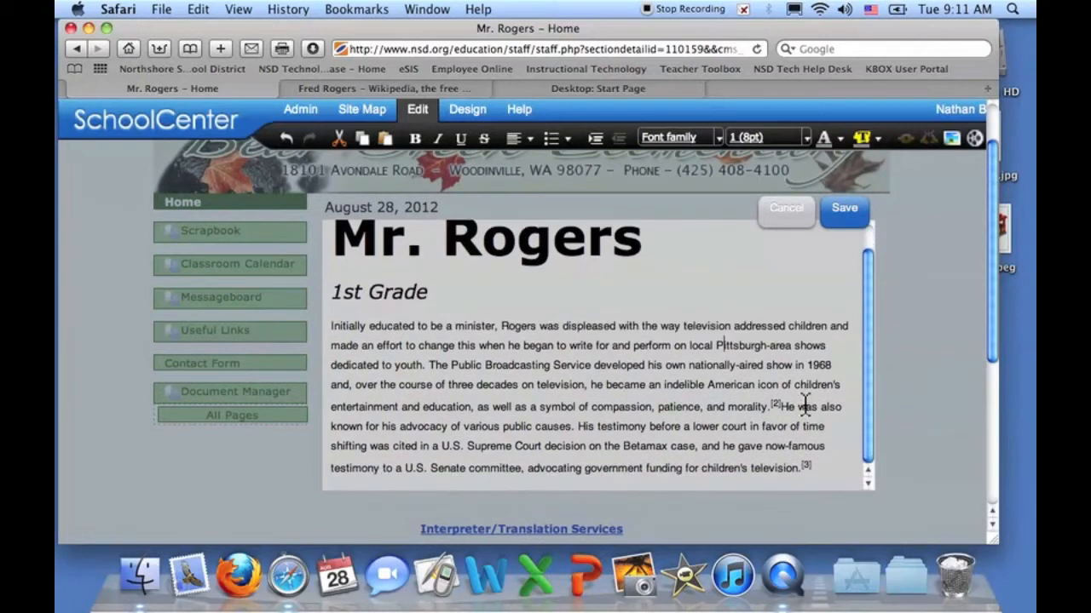
click(820, 469)
- Add two blank lines below the paragraph and open the Insert/edit image dialog
key(Return)
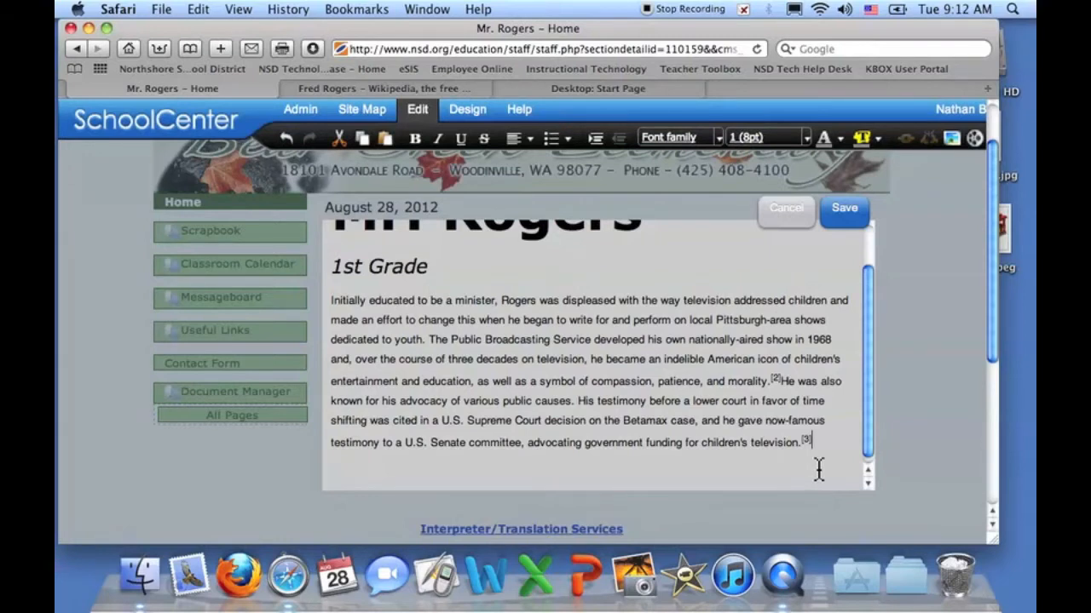
key(Return)
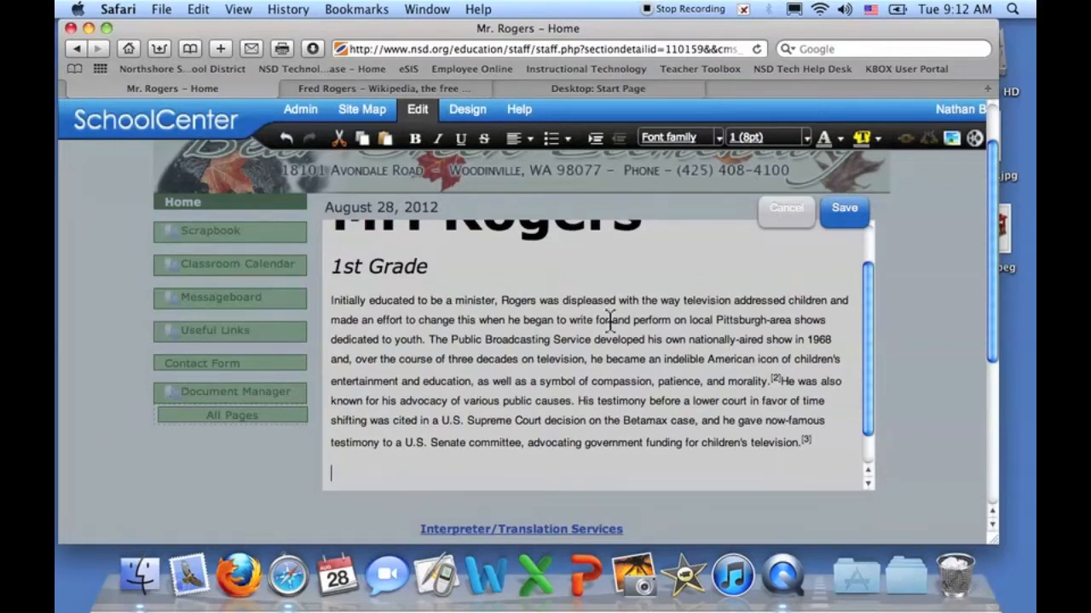
click(952, 140)
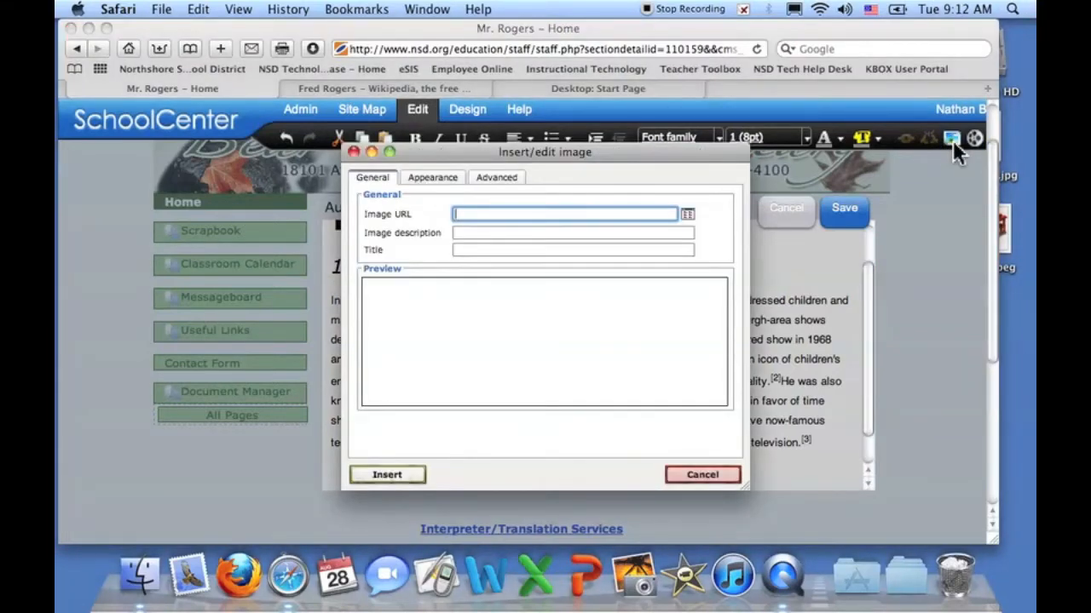
- Upload trolley.jpeg from the computer as the page image
drag(717, 152, 560, 133)
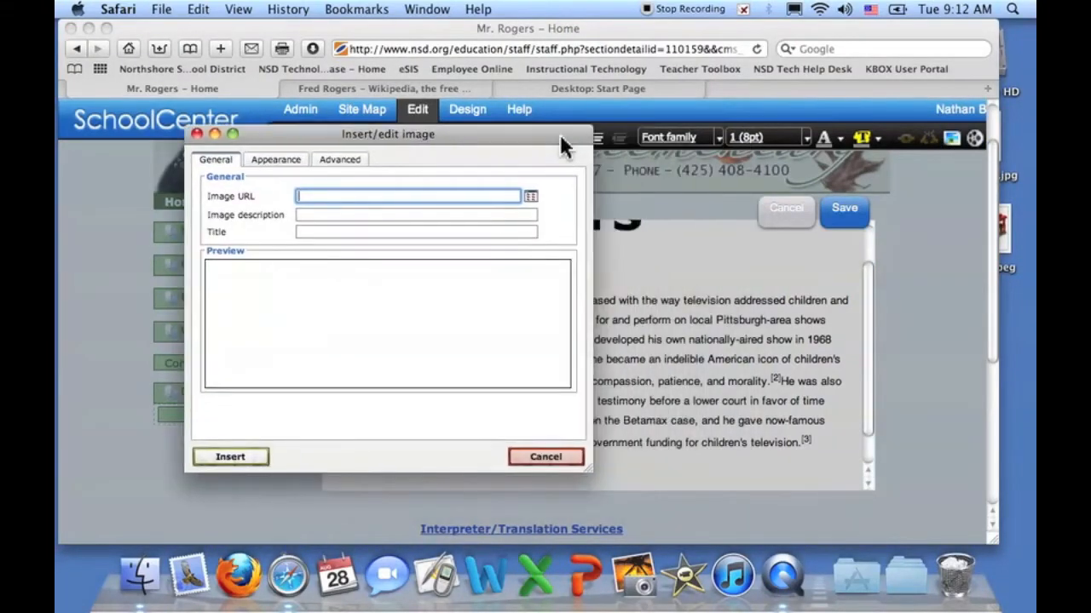
click(531, 198)
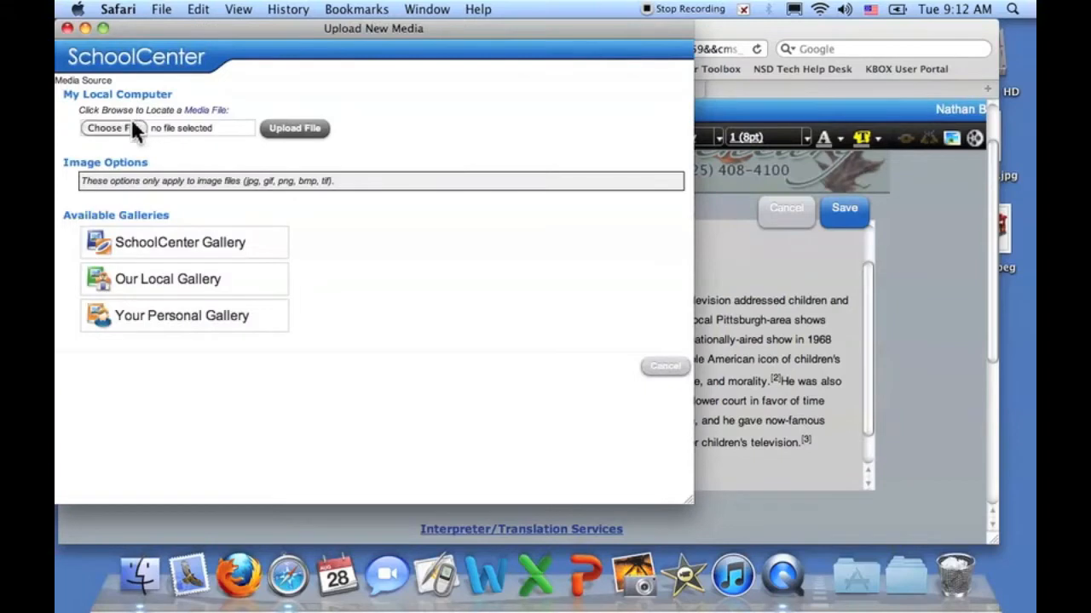
click(115, 129)
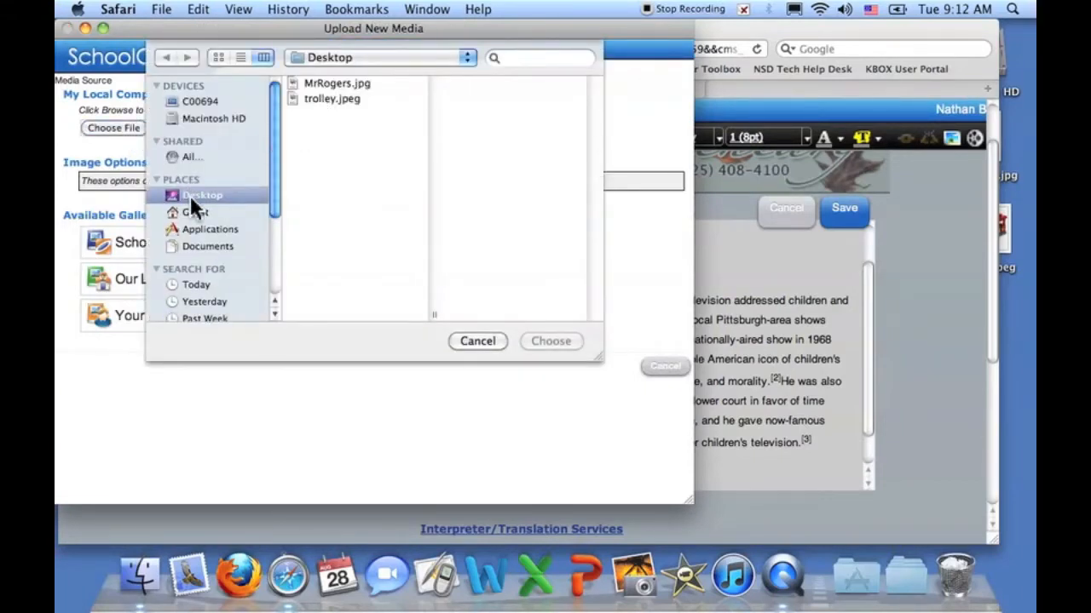
click(322, 99)
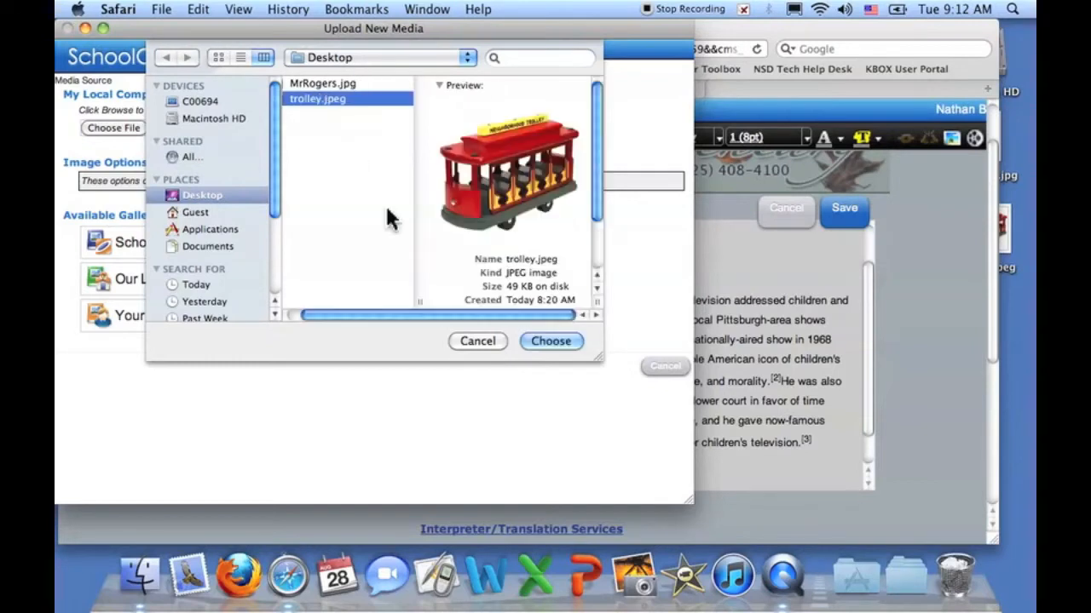
click(551, 341)
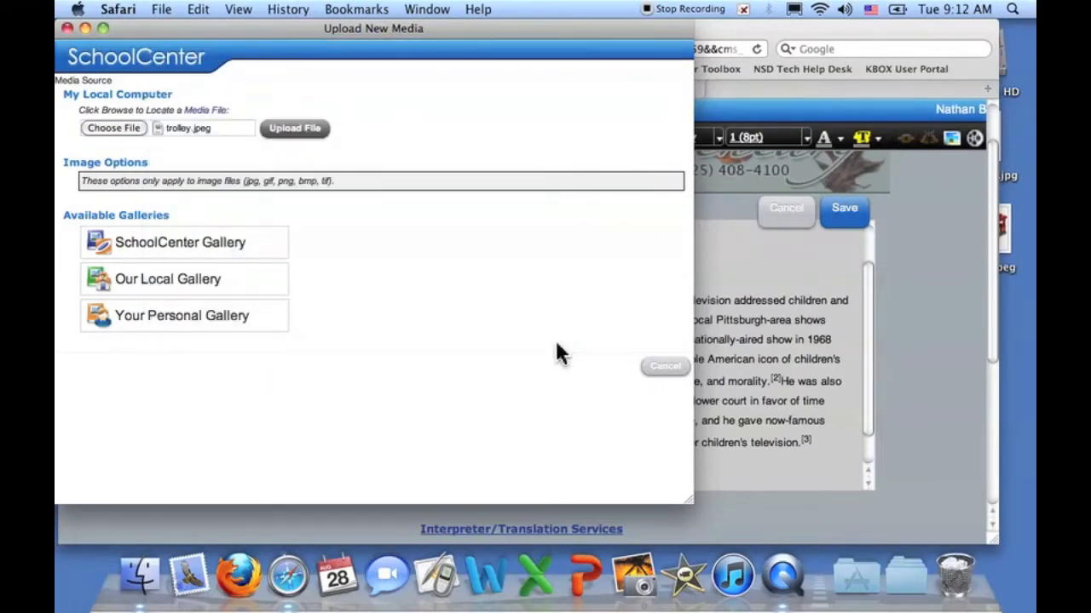
click(289, 130)
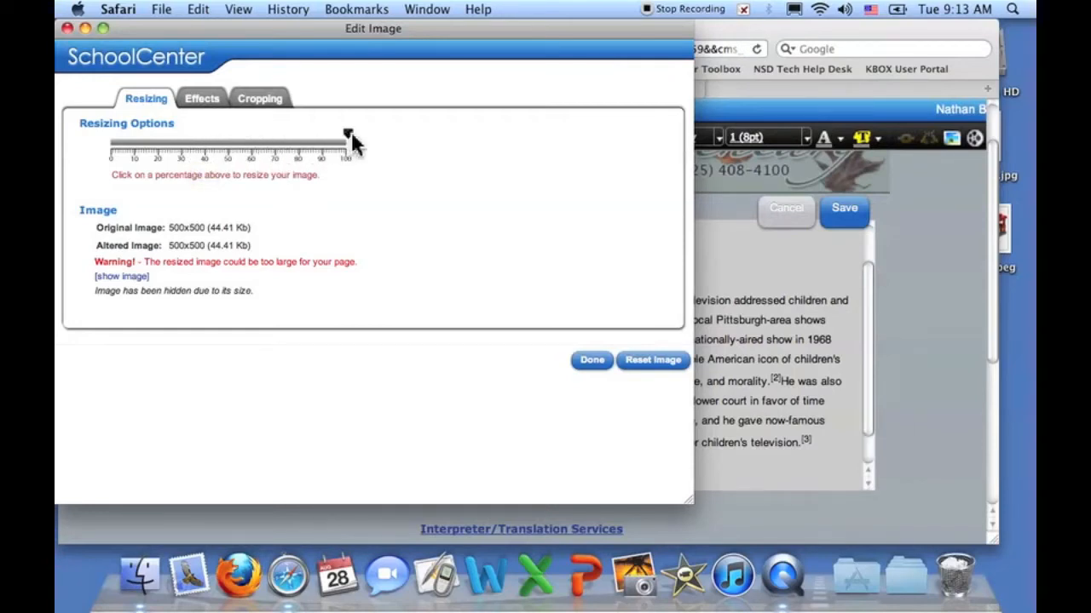
- Resize the trolley picture to 30% (150x150) and insert it below the biography paragraph
drag(349, 143, 215, 147)
drag(349, 143, 220, 147)
click(182, 150)
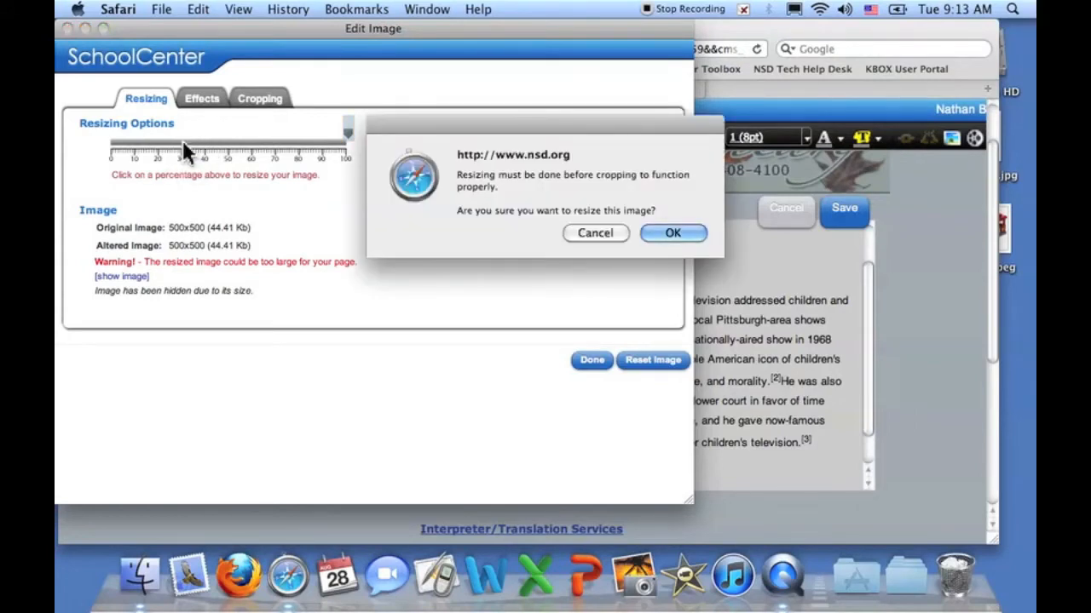
click(654, 232)
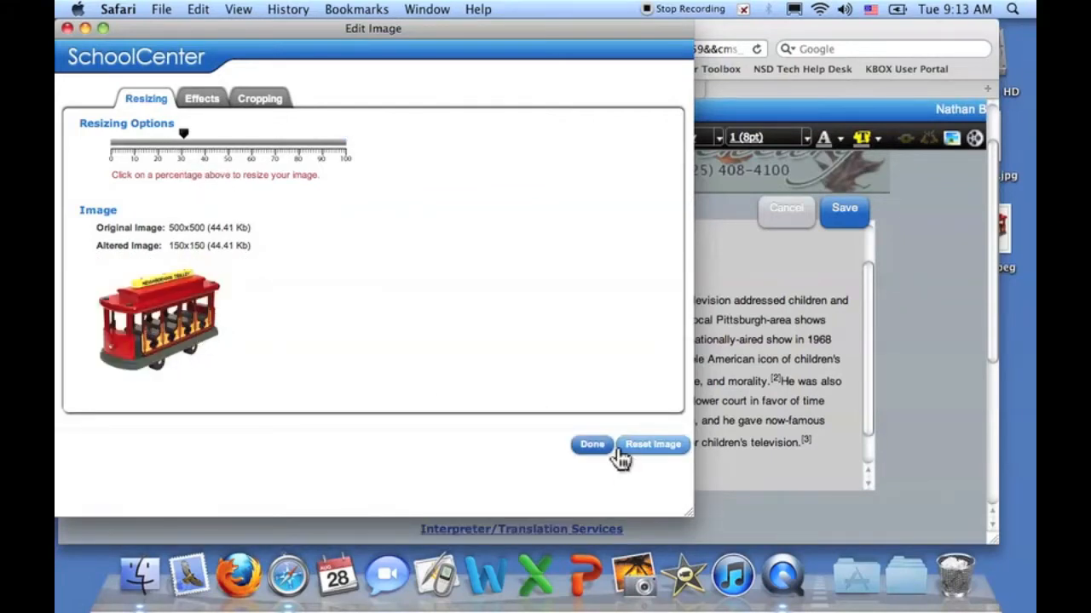
click(590, 445)
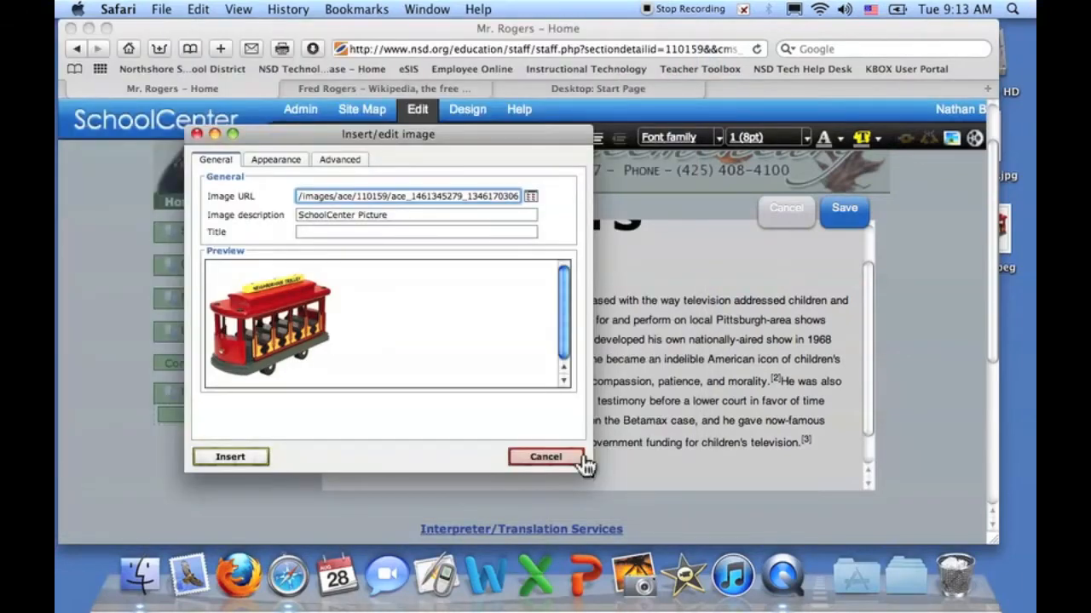
click(248, 458)
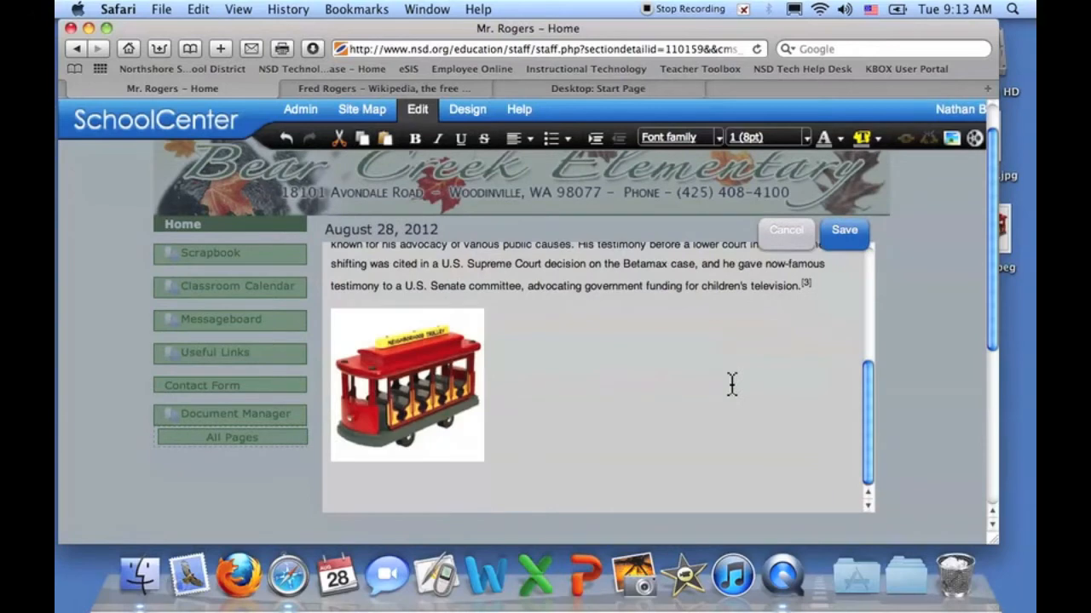
- Save the page with the trolley picture and reopen the content box for editing
click(842, 239)
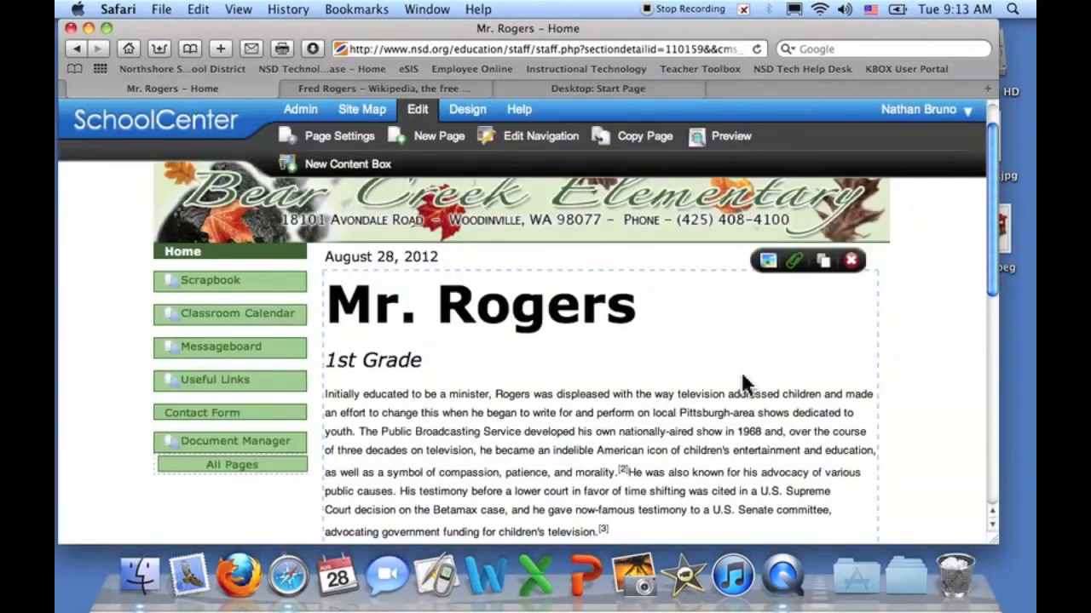
scroll(741, 386, down, 5)
scroll(741, 385, down, 2)
scroll(742, 385, up, 4)
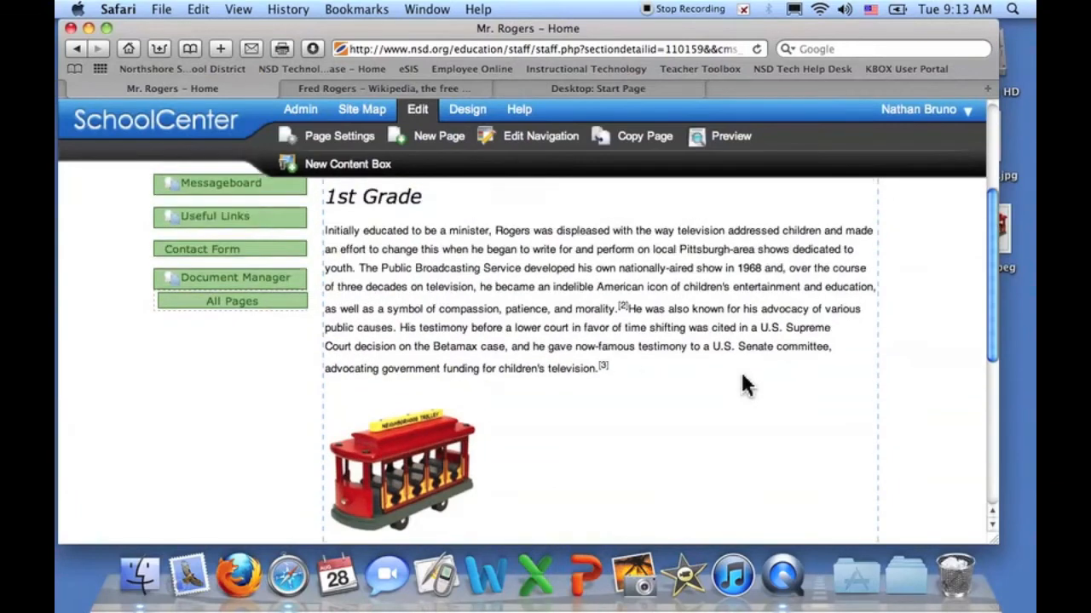
scroll(741, 385, down, 5)
scroll(743, 378, up, 10)
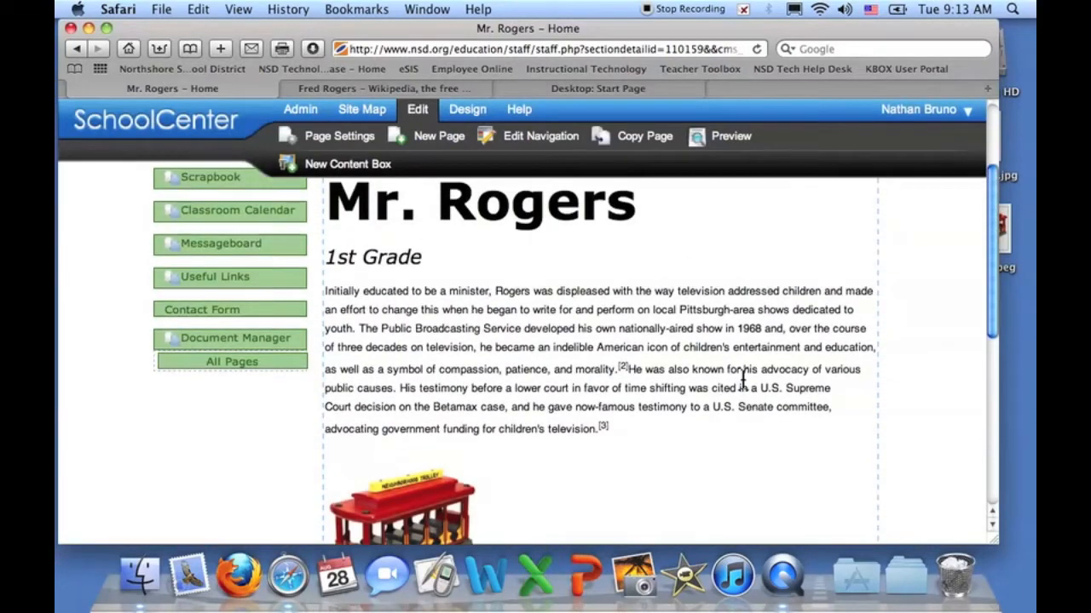
scroll(741, 386, down, 4)
scroll(742, 382, up, 5)
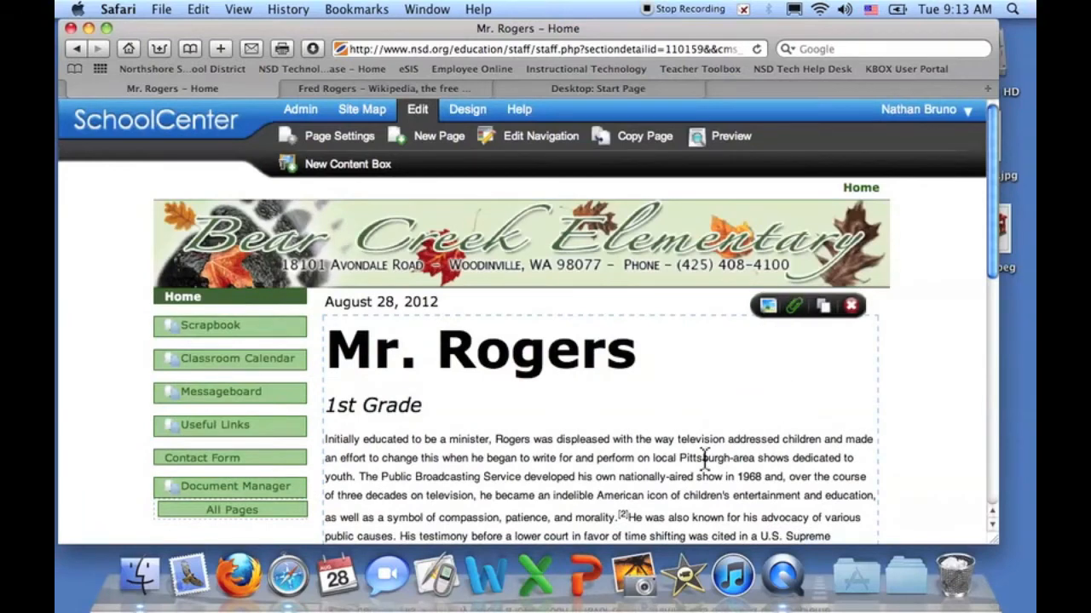
scroll(704, 457, down, 5)
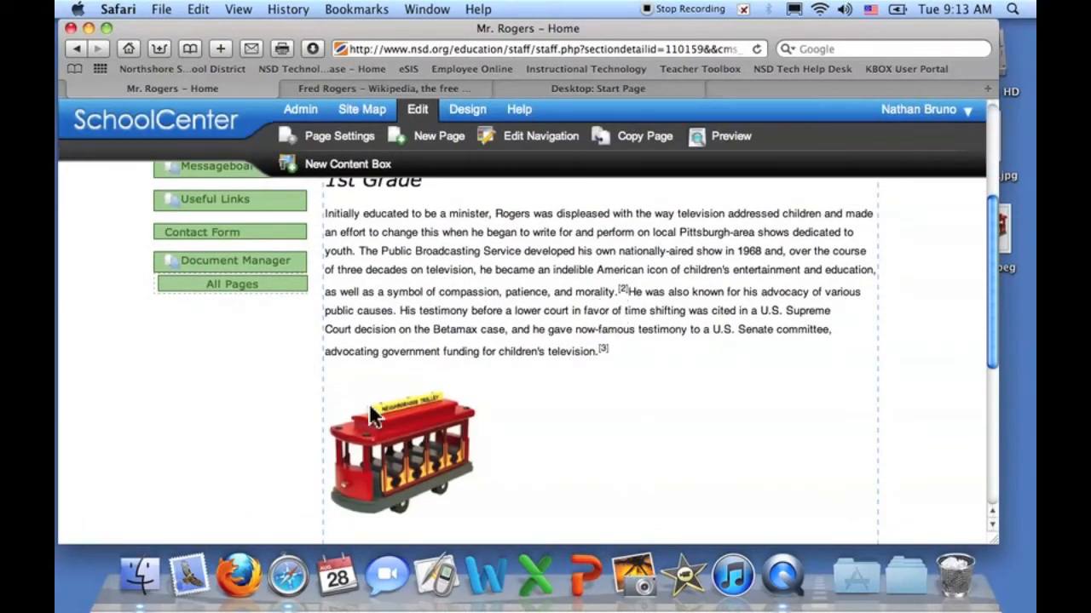
click(546, 319)
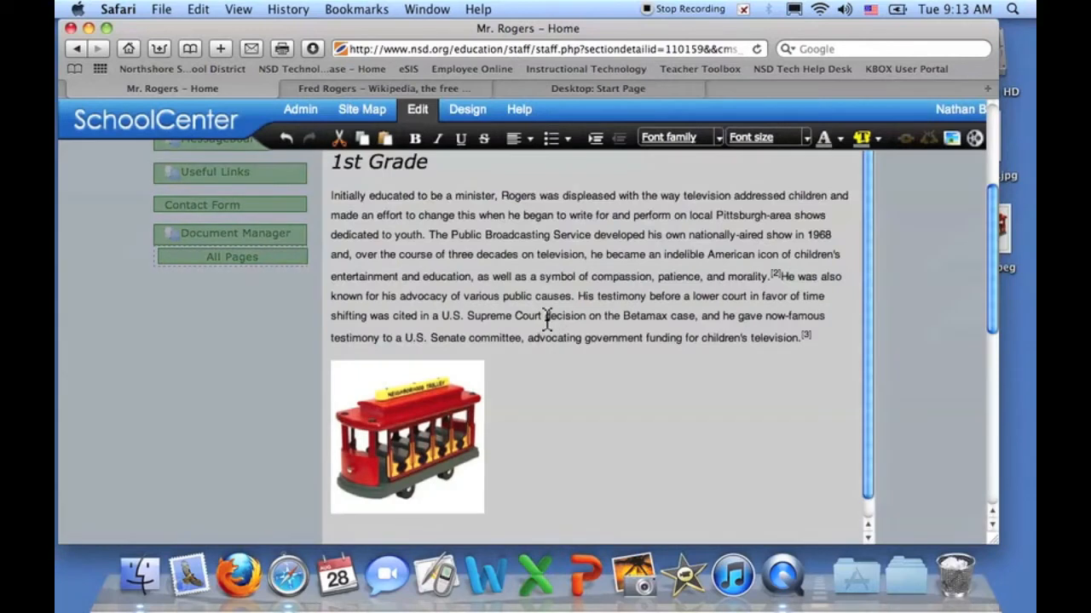
- Set the trolley picture's alignment to center
click(480, 450)
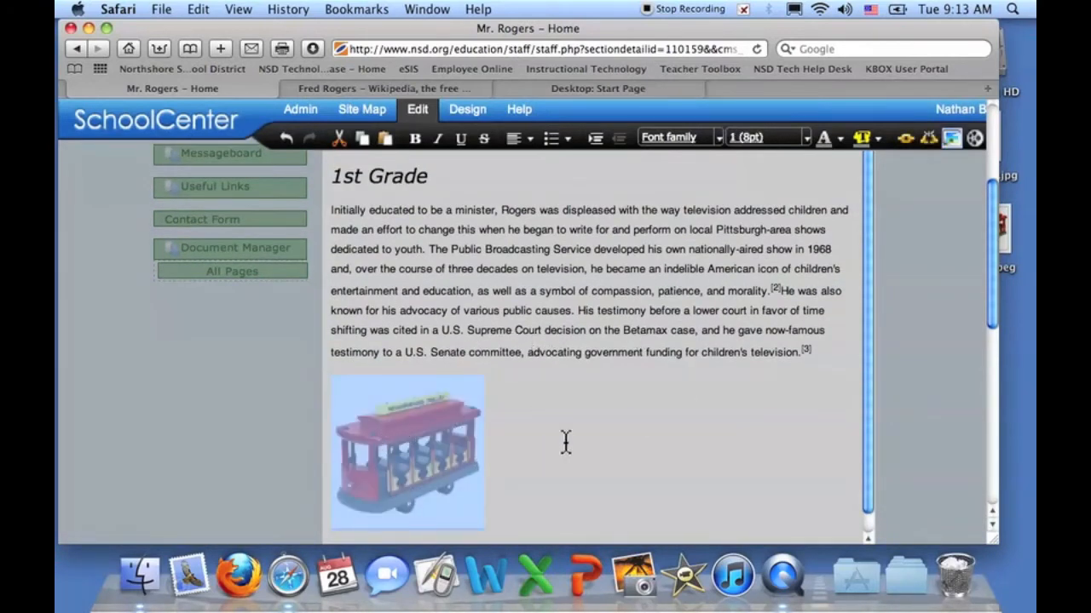
click(525, 145)
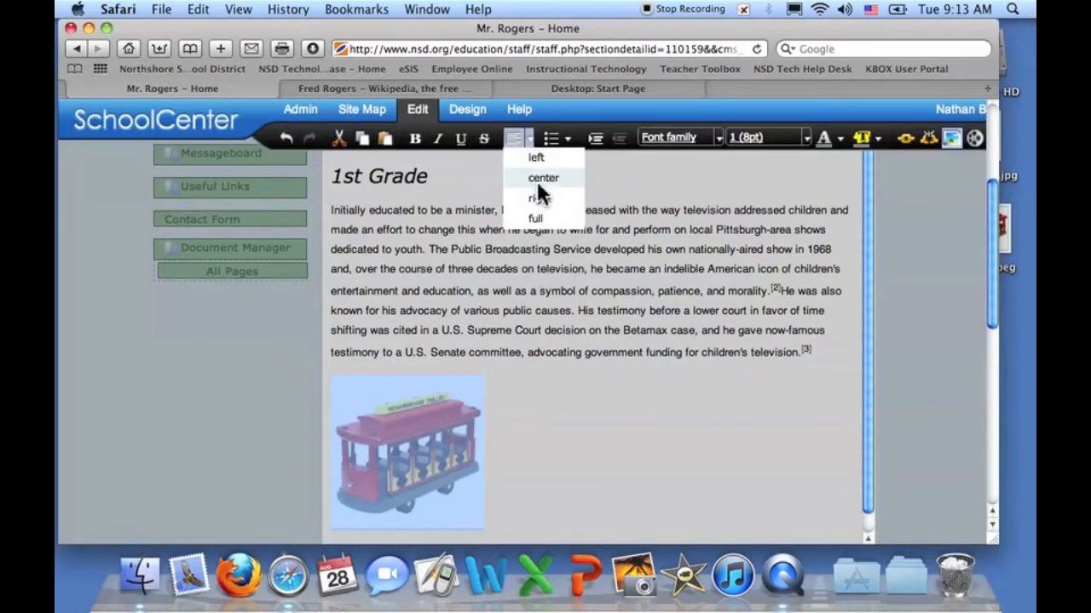
click(540, 179)
click(729, 460)
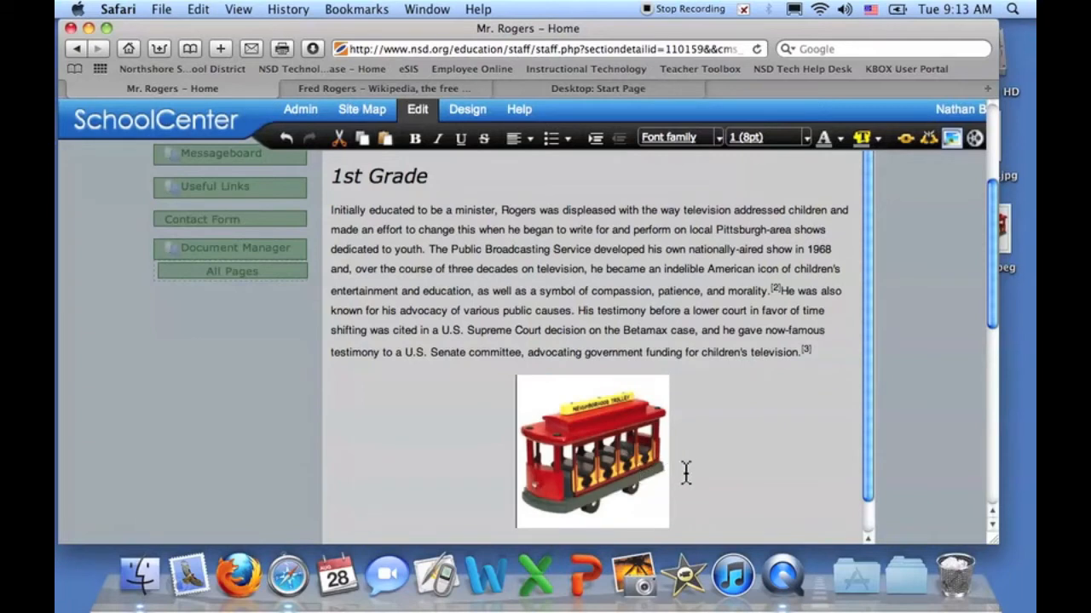
- Restore the trolley picture with Undo after it was deleted by mistake
click(658, 482)
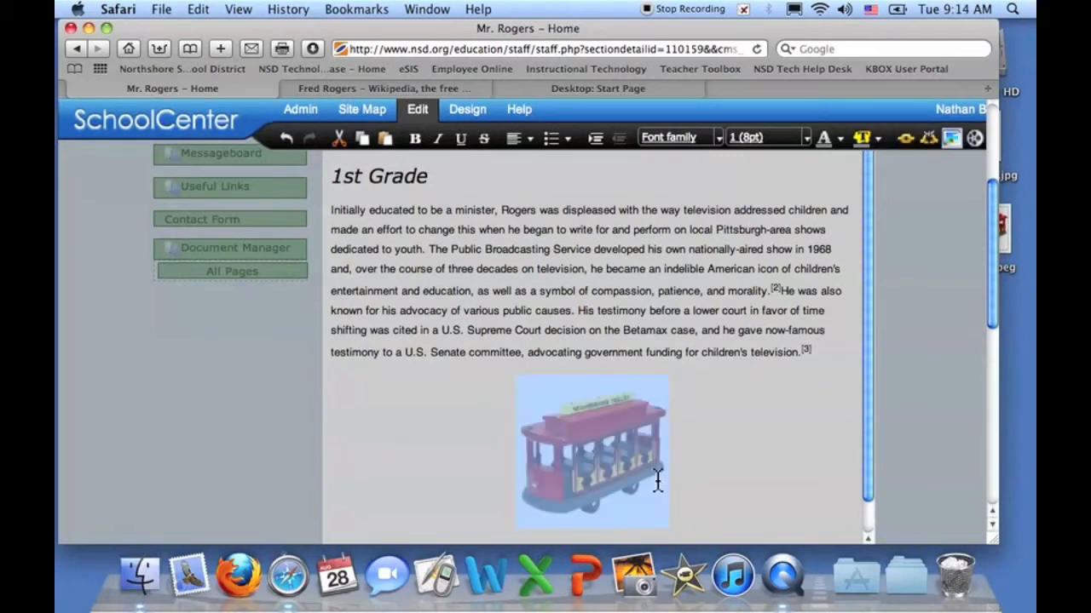
key(BackSpace)
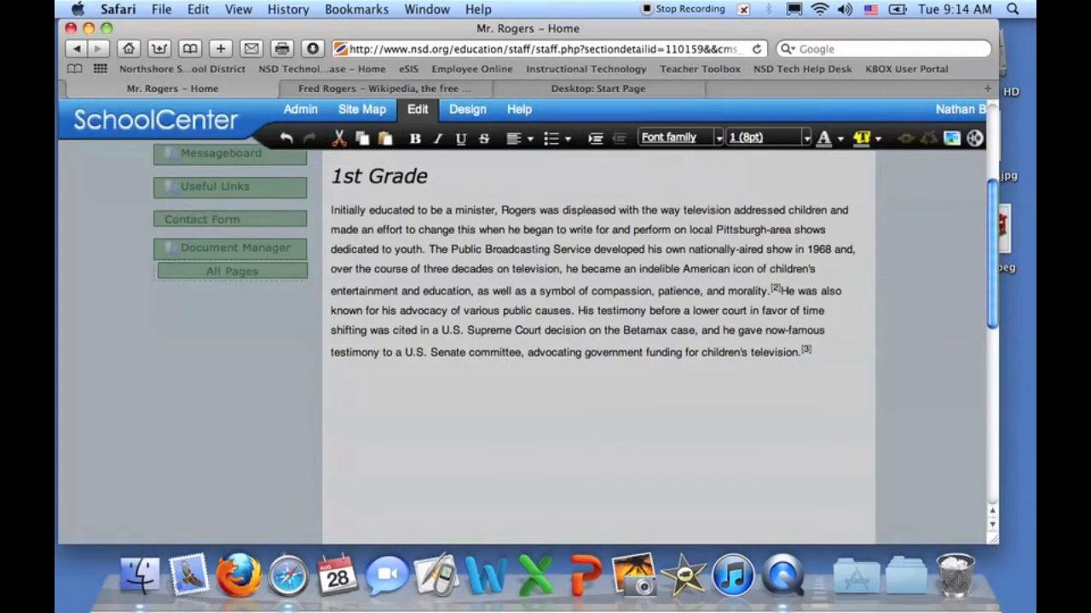
click(287, 138)
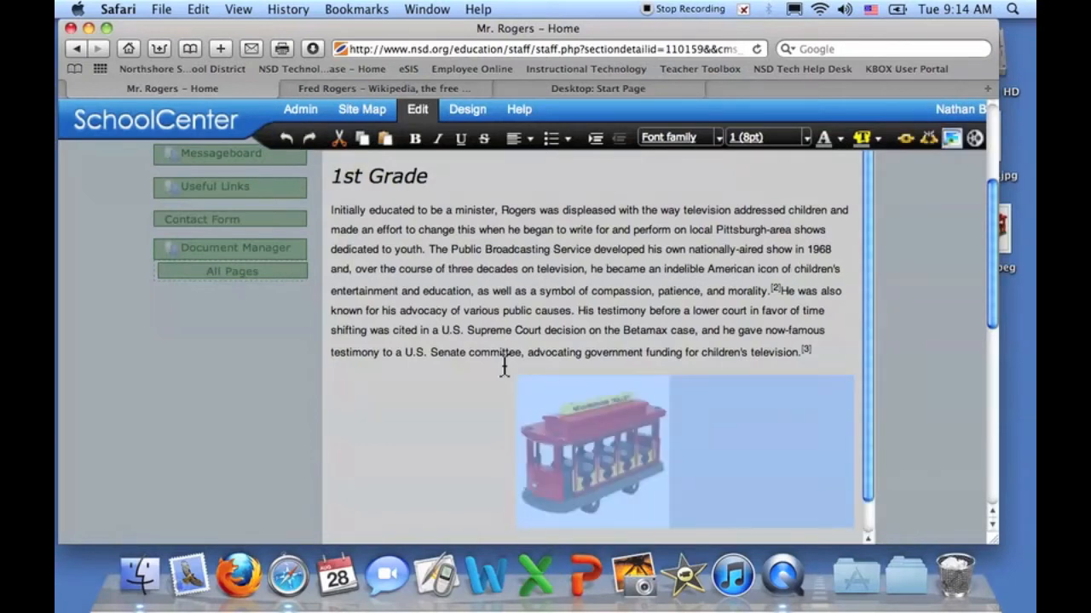
click(721, 452)
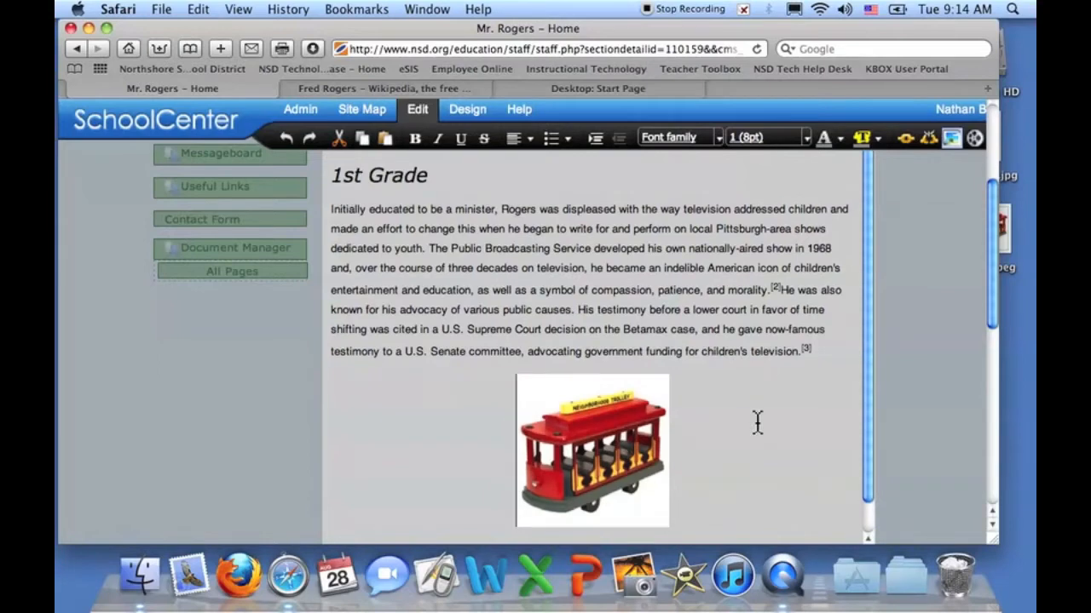
scroll(757, 422, down, 1)
scroll(756, 421, up, 5)
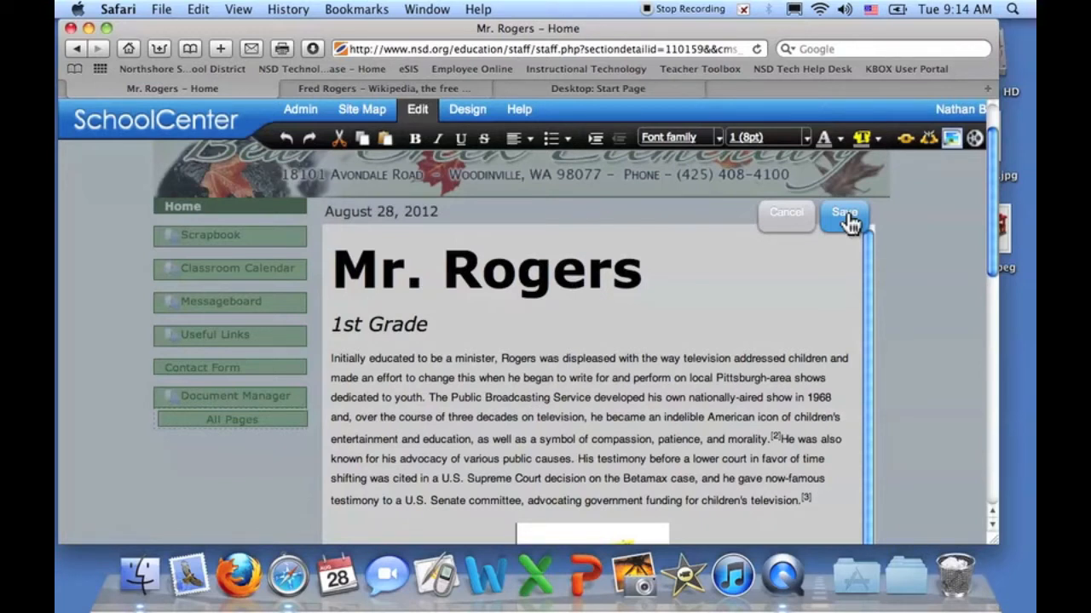
- Save the content box with the centered trolley and bring back the page Edit menu
click(846, 215)
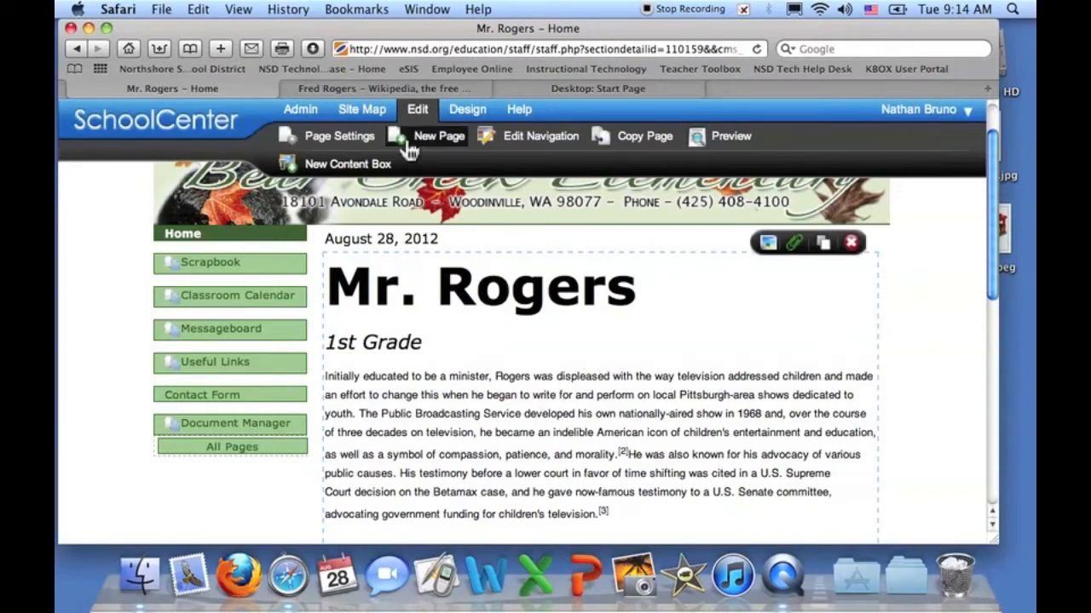
click(418, 113)
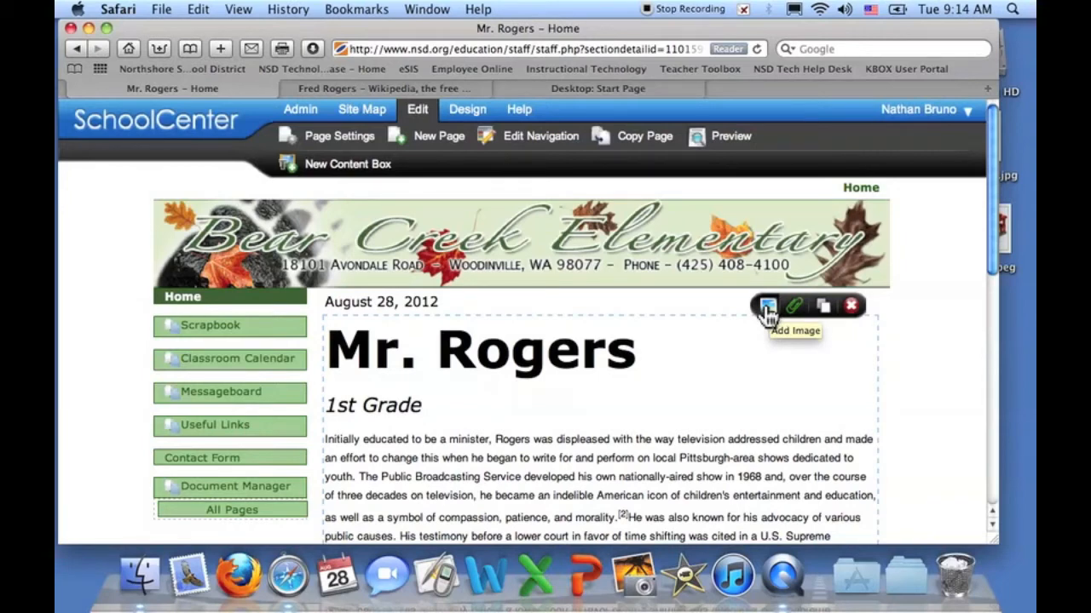
- Upload MrRogers.jpg from the Desktop as a new image for the page
click(768, 308)
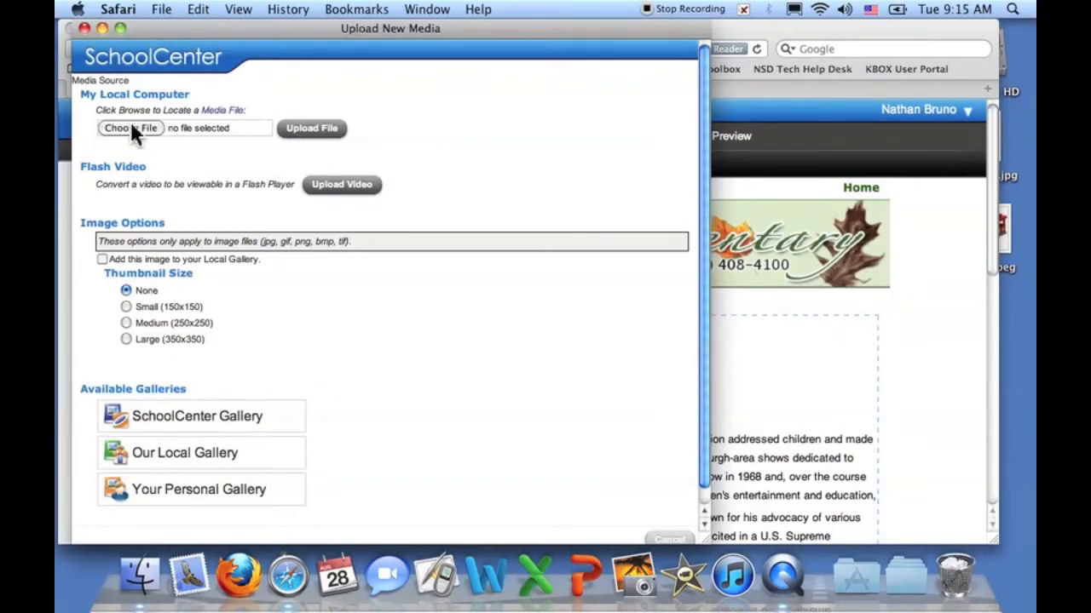
click(132, 128)
click(348, 82)
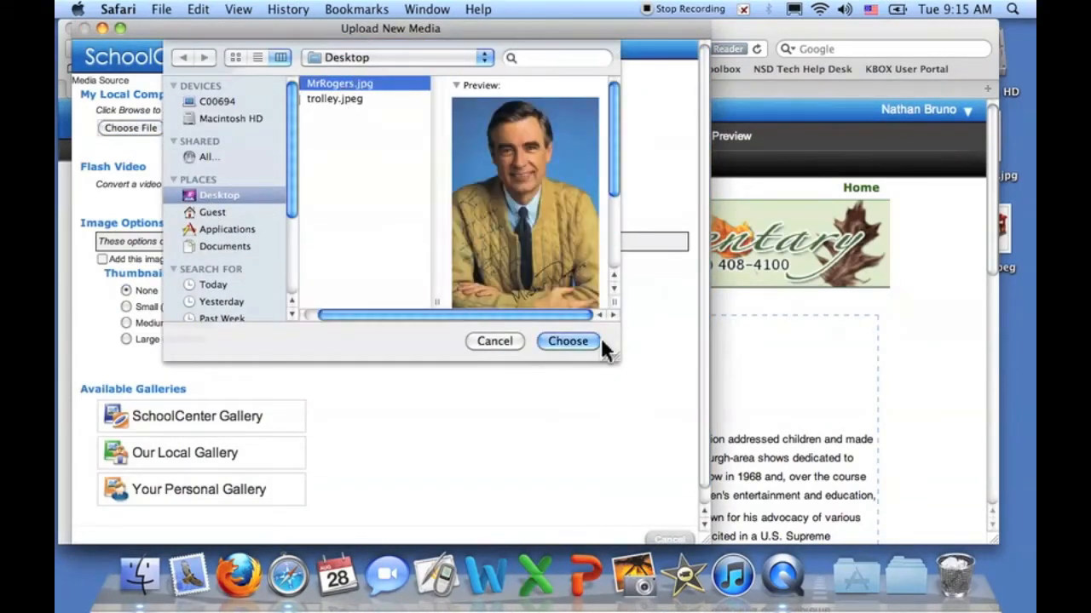
click(585, 339)
click(312, 128)
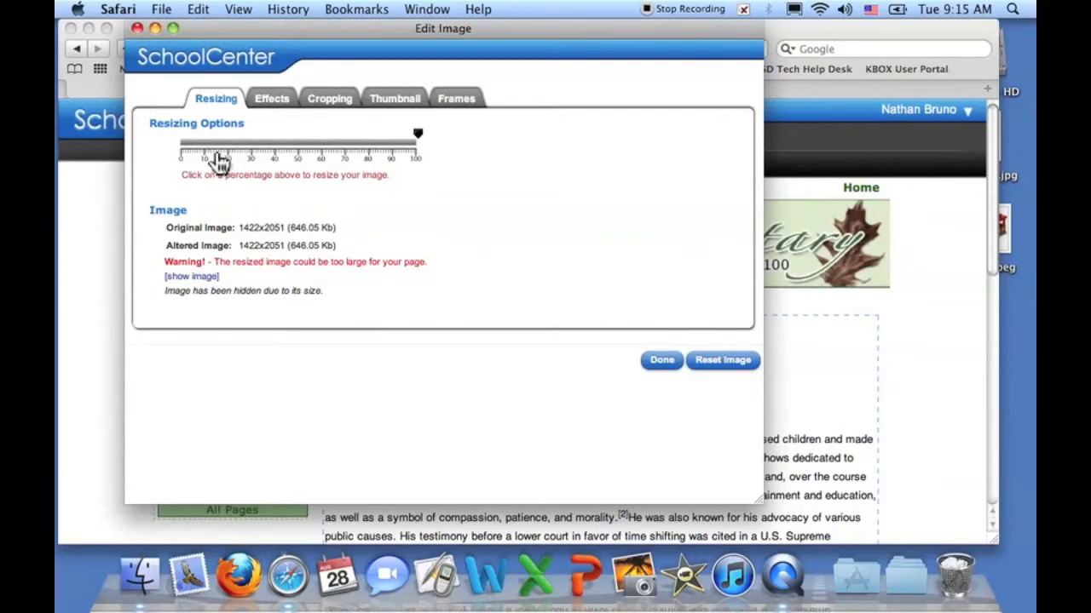
- Resize the Mr. Rogers photo to 20% (284x410) and review the result
click(224, 150)
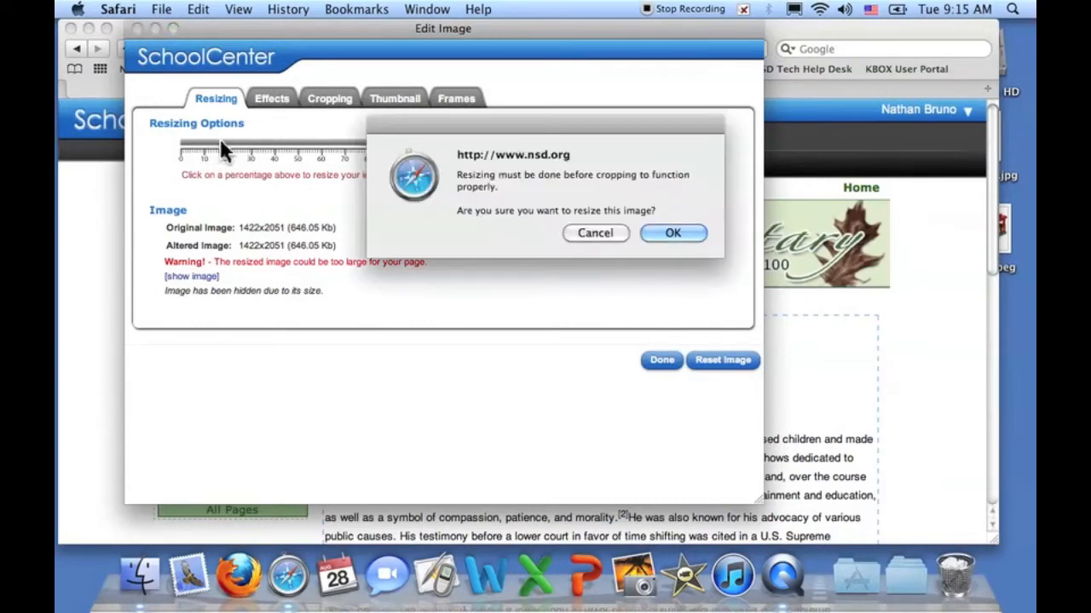
click(697, 234)
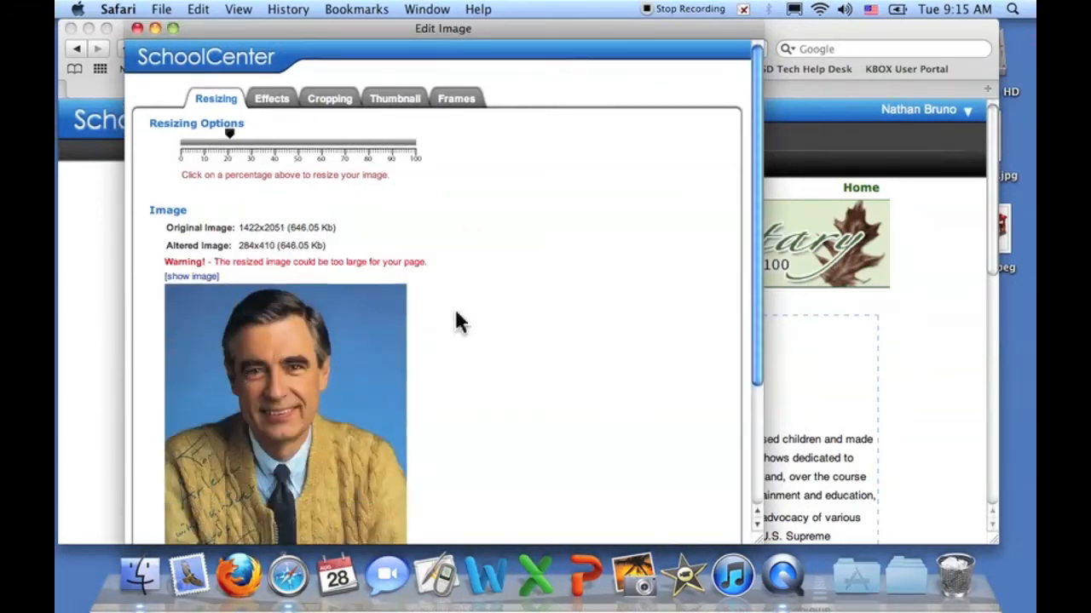
scroll(455, 318, down, 5)
scroll(456, 321, up, 5)
scroll(457, 320, down, 5)
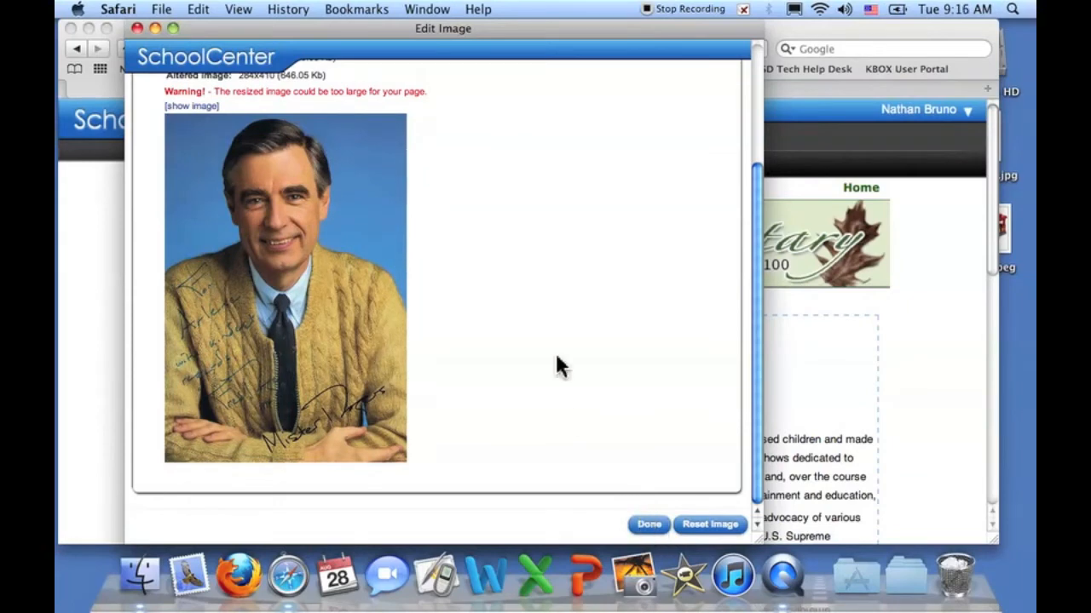
scroll(555, 366, up, 3)
scroll(556, 366, down, 3)
- Place the 284x410 photo beneath the August 28, 2012 date and show its image options
click(650, 527)
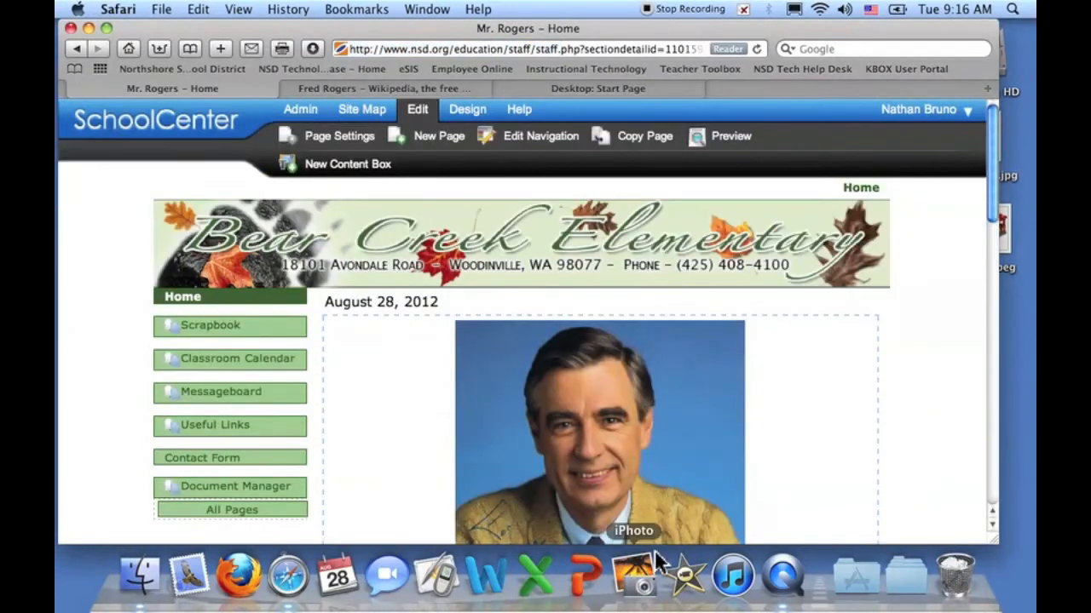
scroll(700, 381, down, 5)
scroll(701, 381, up, 2)
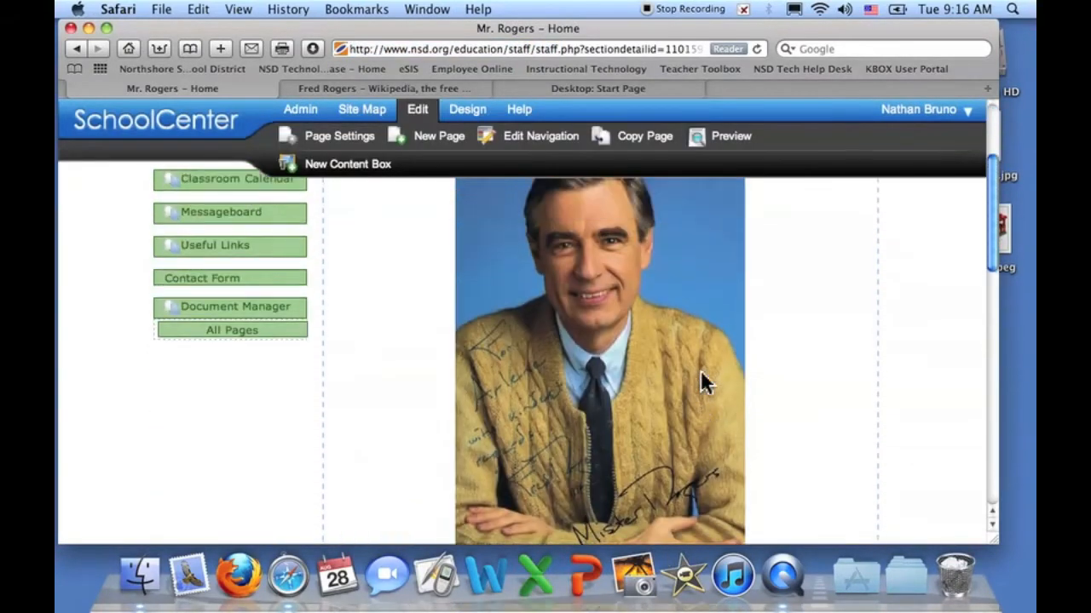
scroll(700, 381, up, 3)
scroll(700, 380, down, 5)
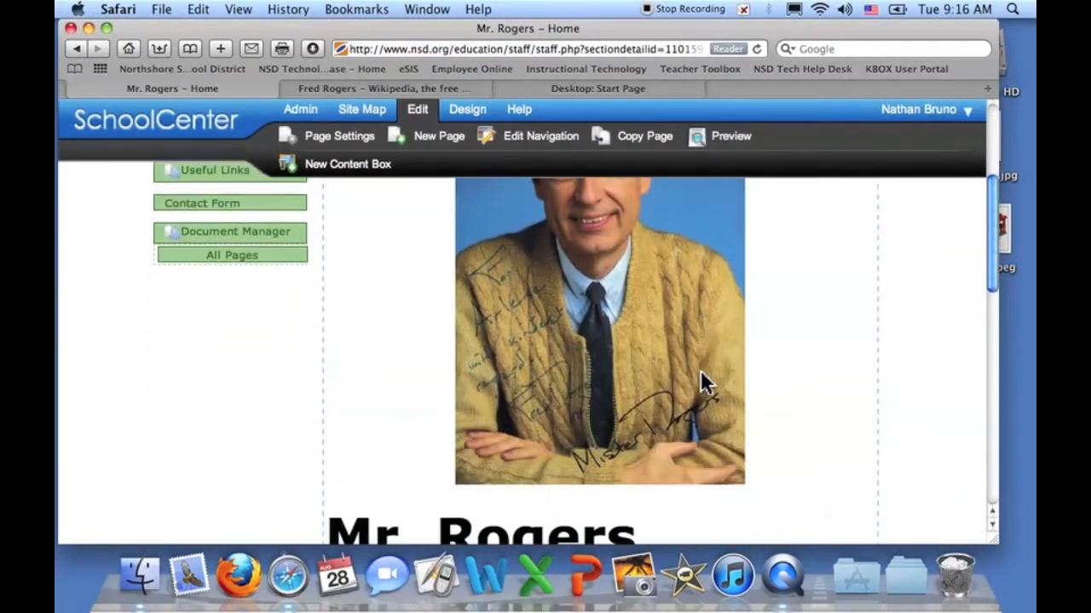
scroll(700, 383, up, 4)
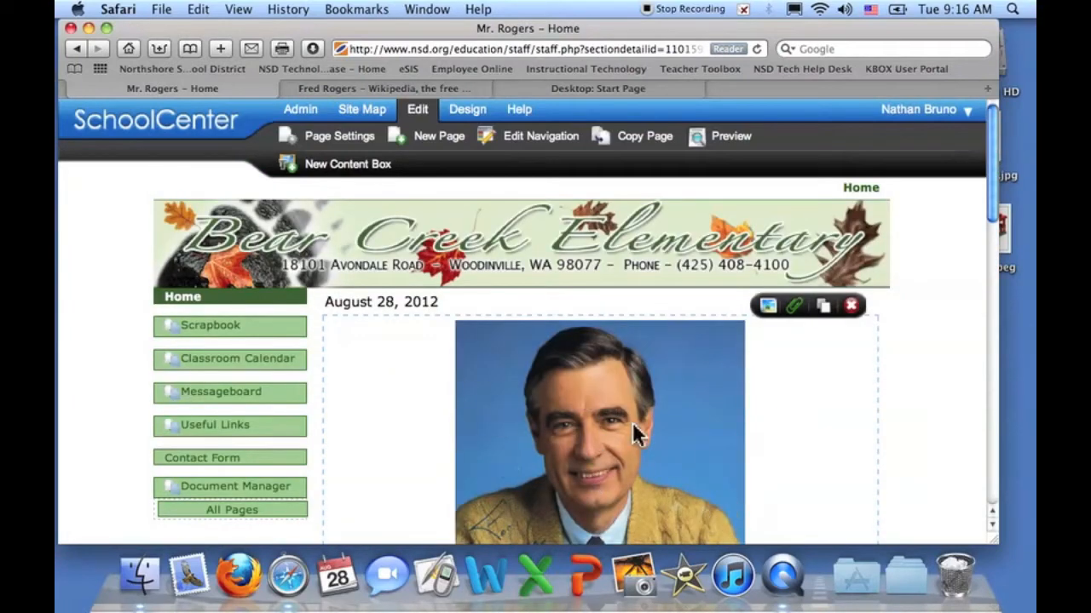
scroll(632, 424, down, 5)
scroll(614, 326, up, 4)
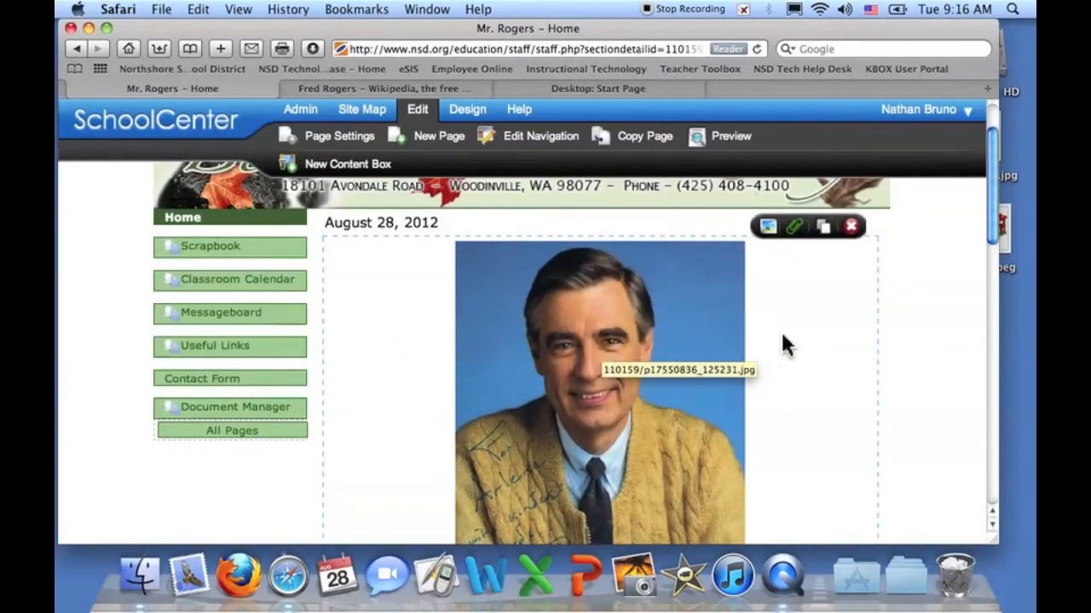
click(767, 228)
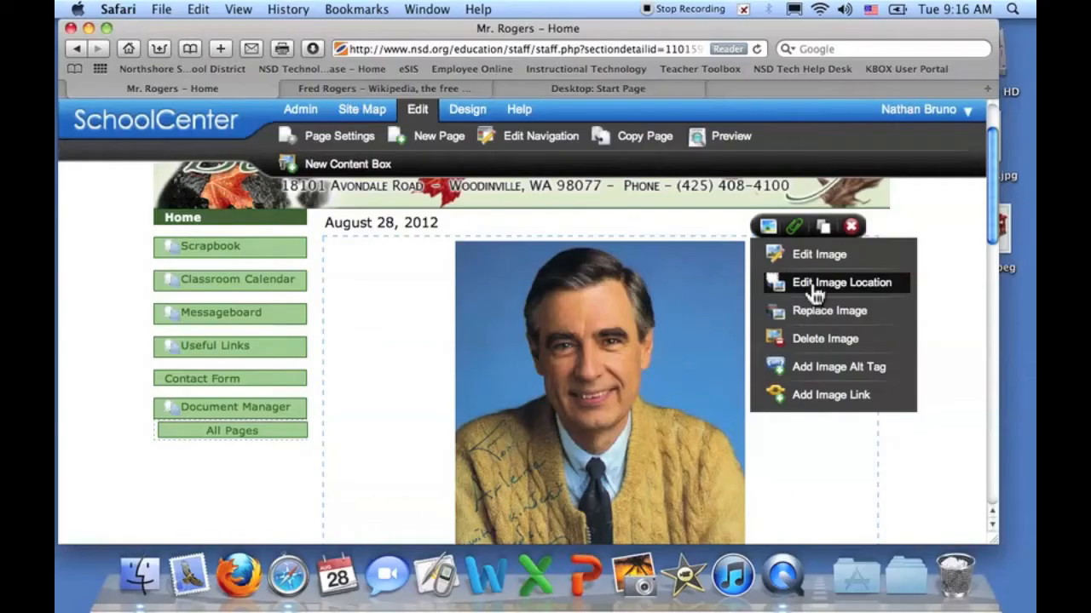
- Save the Picture on the Left layout so the heading and biography sit beside the photo
click(601, 230)
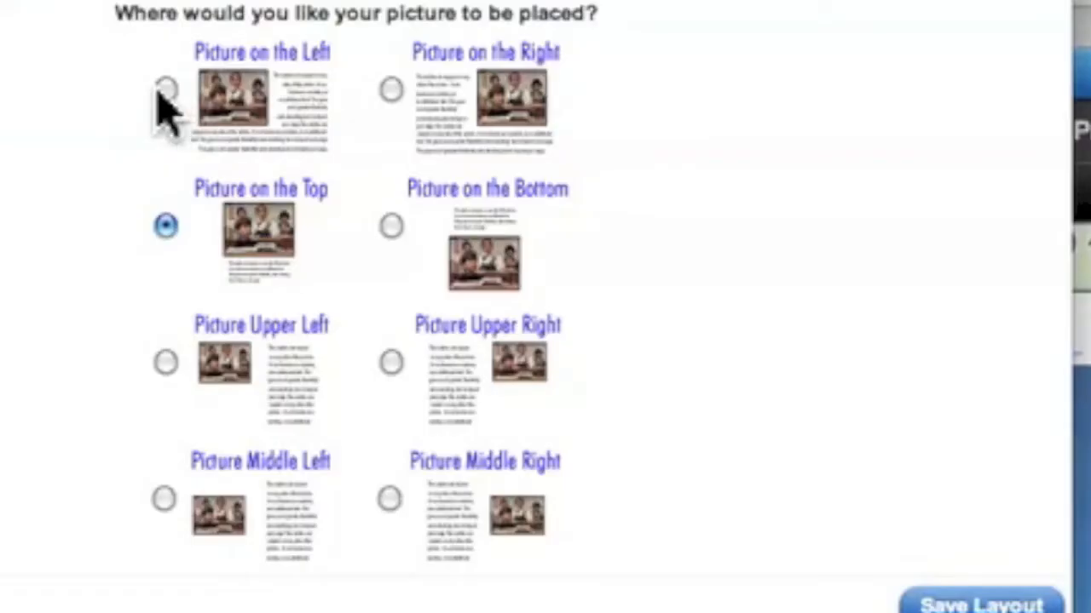
click(303, 117)
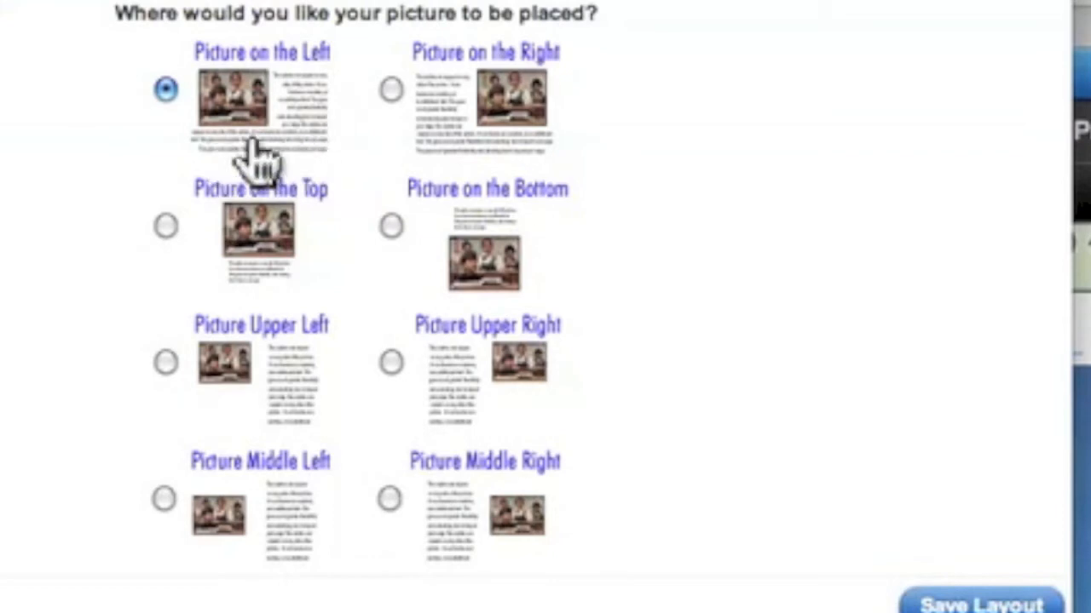
click(659, 364)
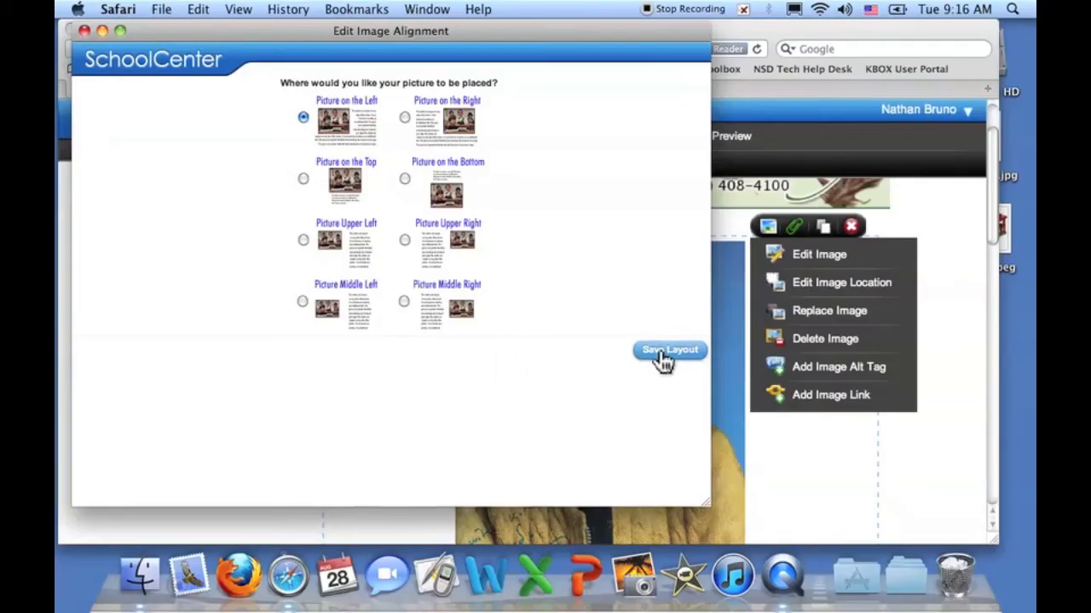
scroll(657, 375, down, 10)
scroll(661, 382, up, 8)
scroll(661, 381, up, 3)
scroll(657, 375, down, 5)
scroll(657, 375, up, 6)
scroll(657, 375, up, 2)
scroll(657, 374, down, 4)
scroll(656, 379, up, 6)
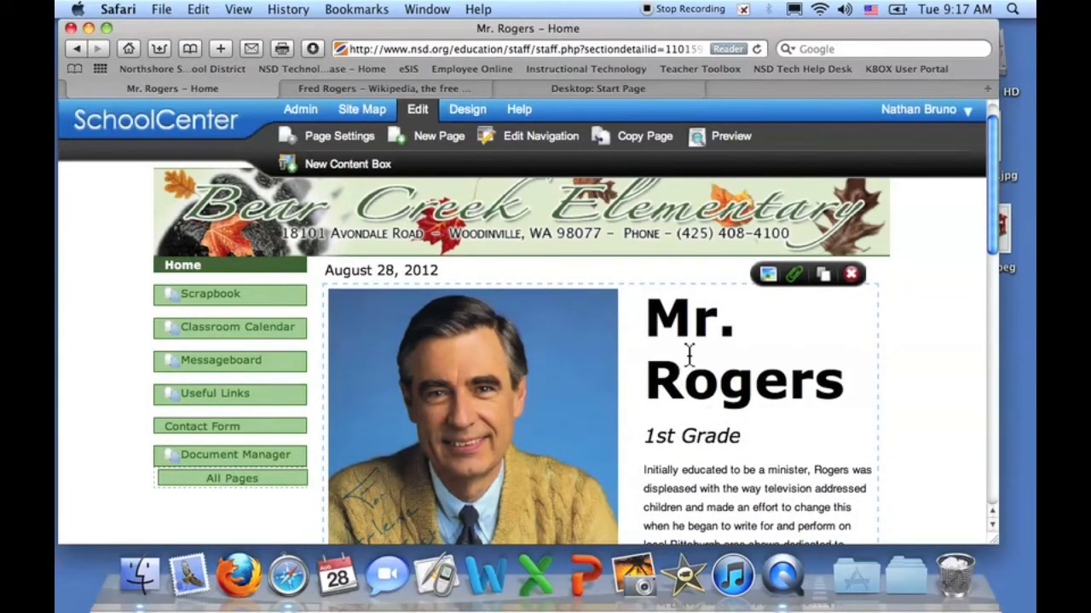
- Resize the Mr. Rogers photo to 80%, correcting an initial 70% choice
click(767, 275)
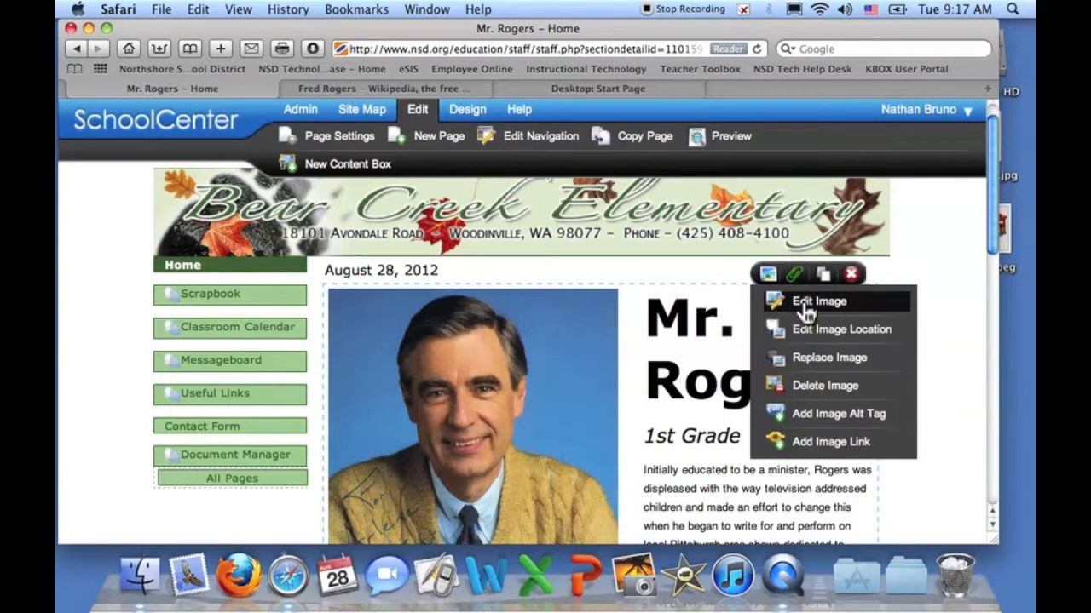
click(806, 303)
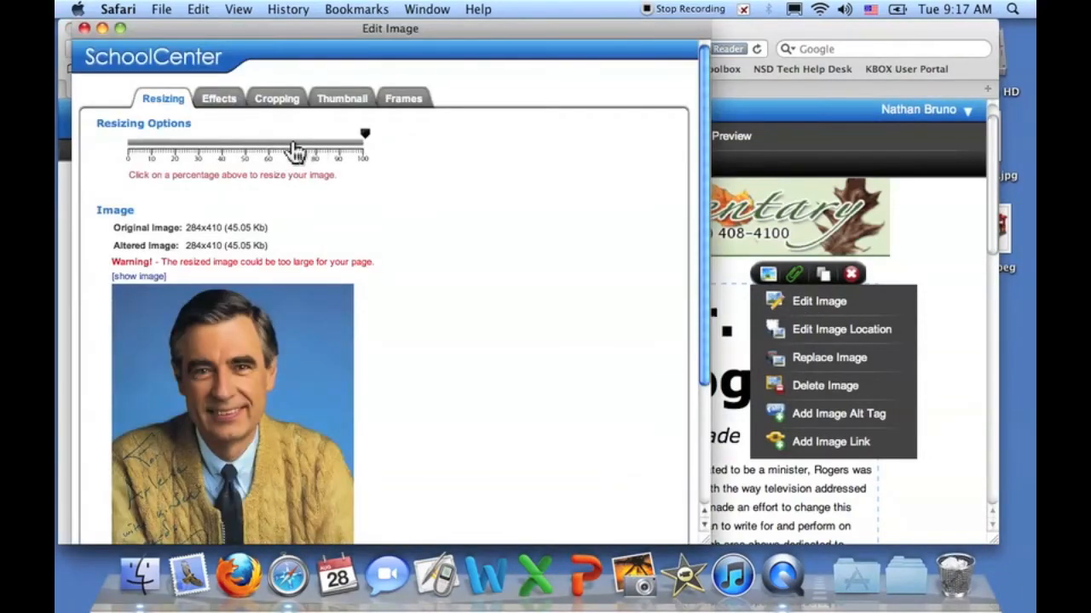
click(294, 152)
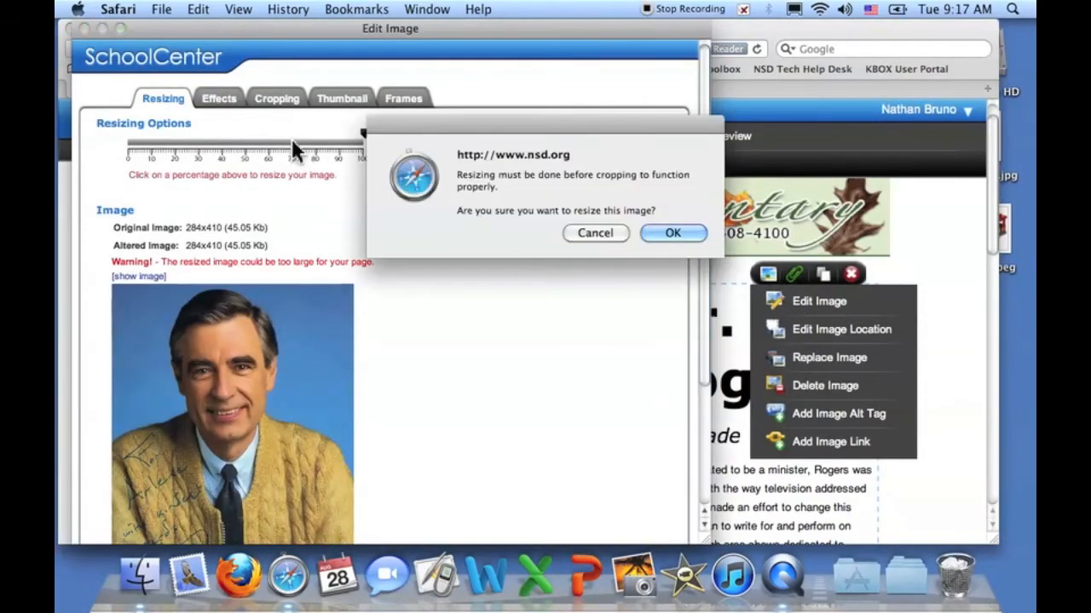
click(645, 238)
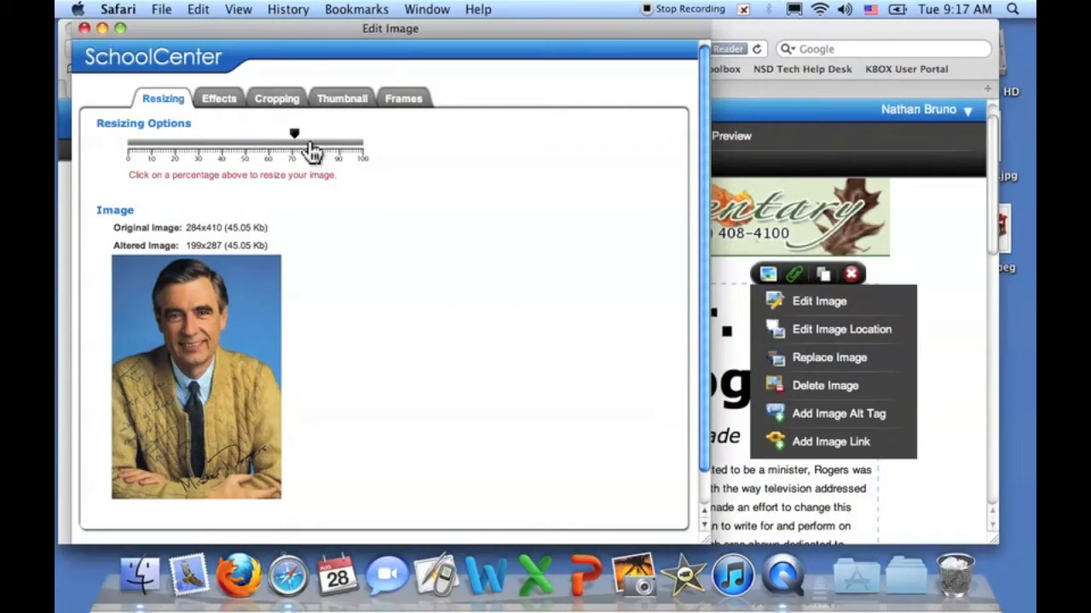
click(311, 149)
click(662, 233)
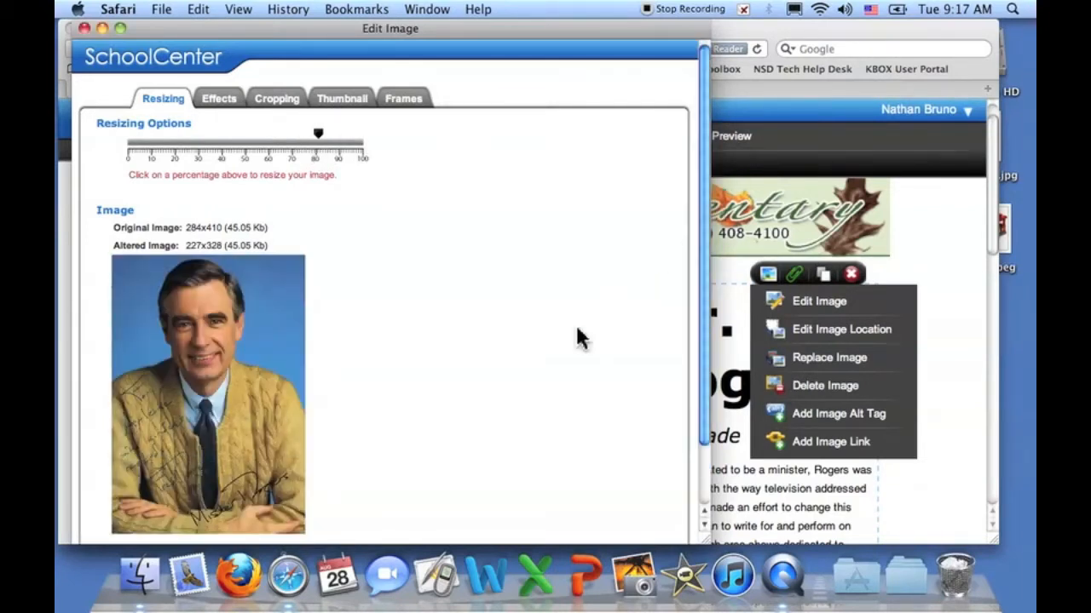
scroll(577, 329, down, 3)
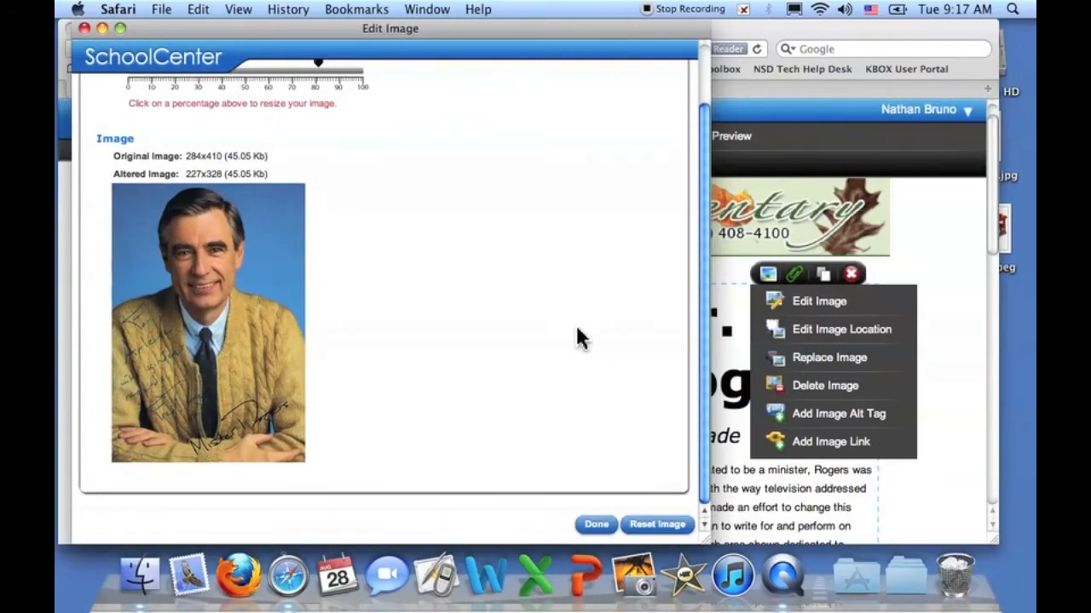
scroll(577, 336, up, 3)
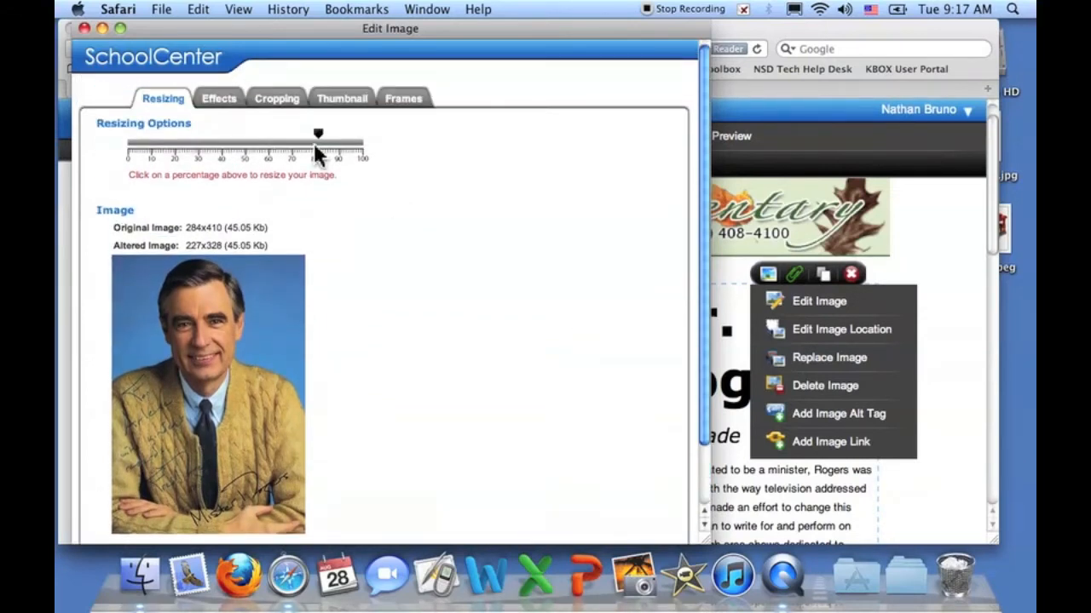
- Crop the photo to a 226x206 head-and-shoulders portrait and update the page
click(278, 99)
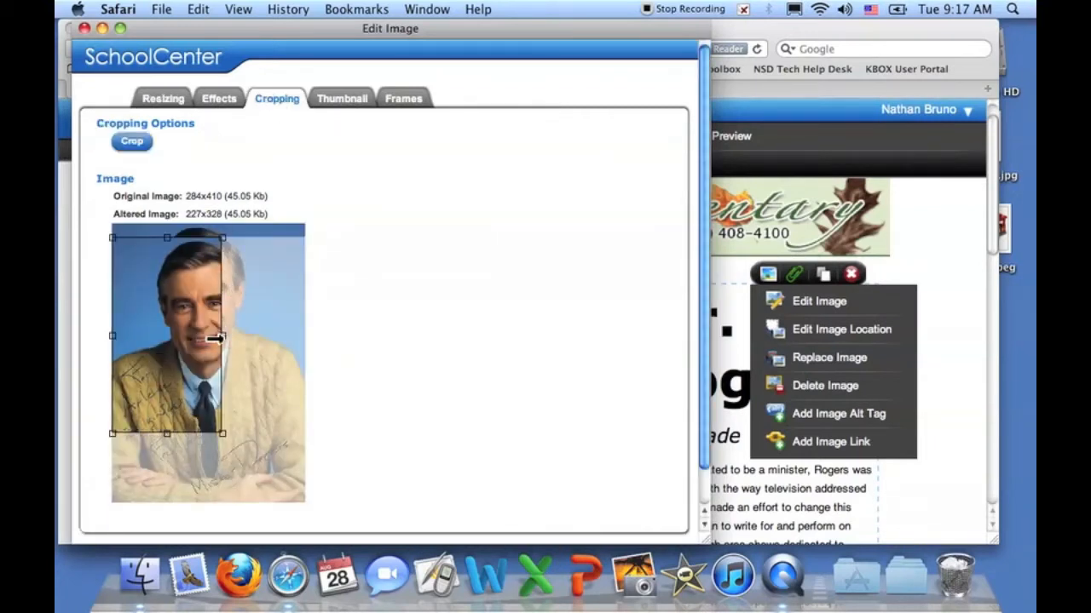
drag(216, 339, 312, 346)
click(197, 399)
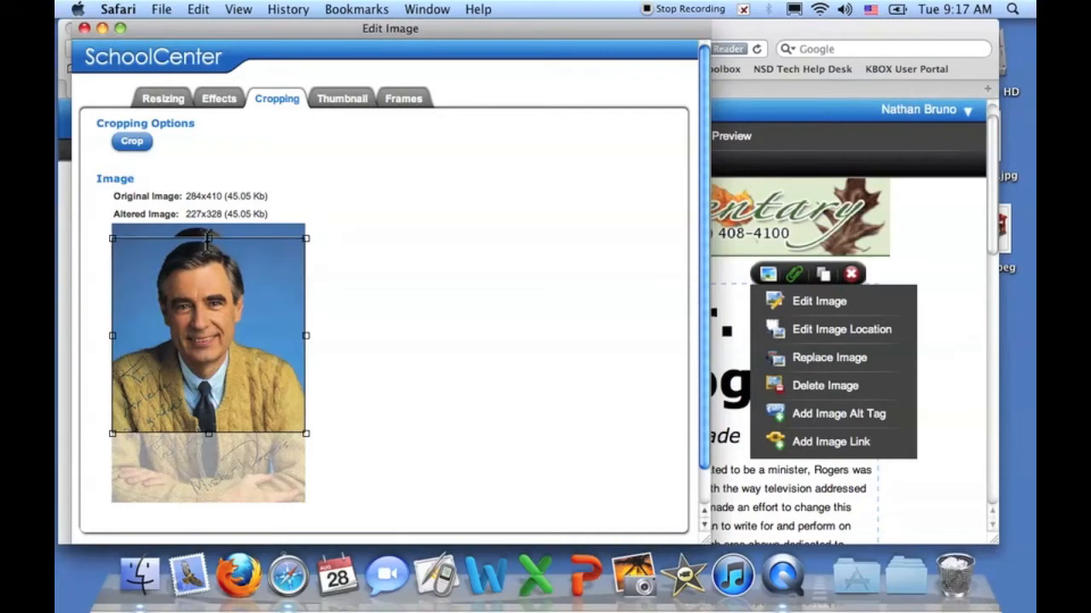
drag(208, 247, 207, 219)
mouse_move(208, 432)
mouse_down()
mouse_move(208, 394)
mouse_move(208, 415)
mouse_up()
click(133, 145)
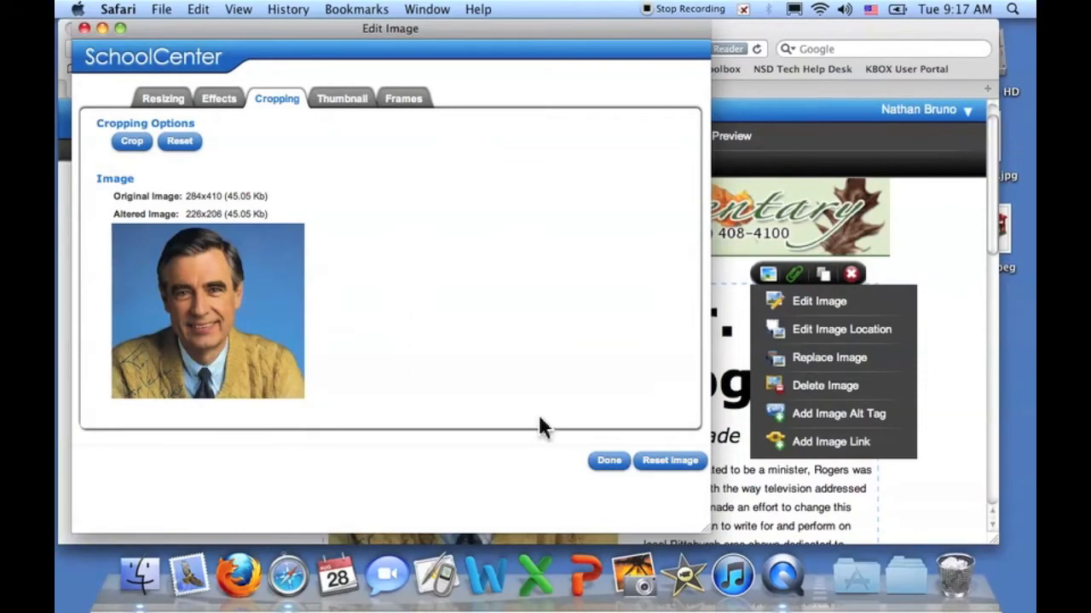
click(608, 464)
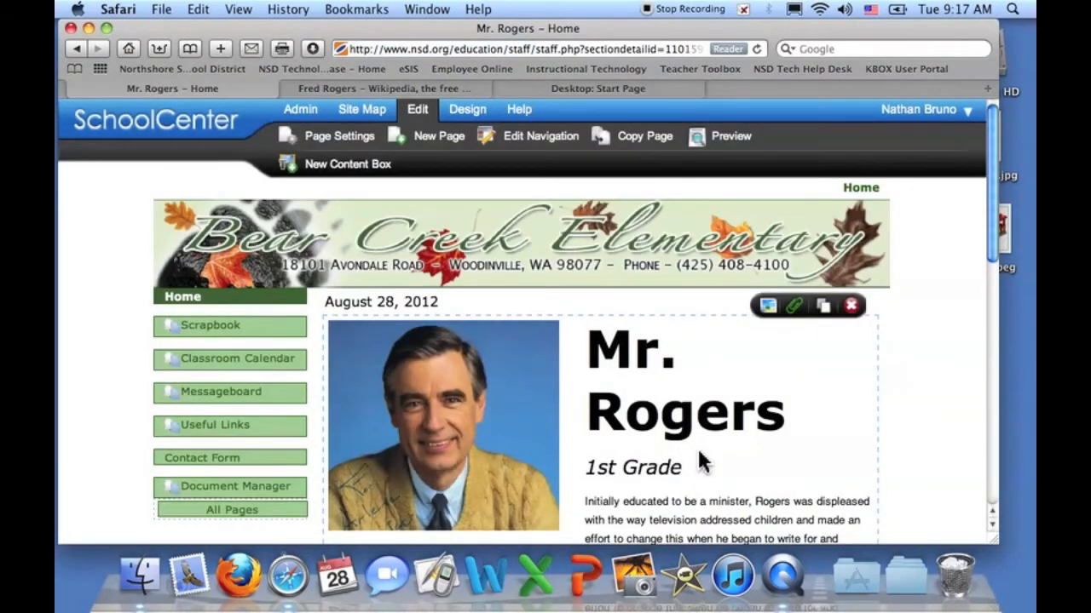
- Set the Mr. Rogers heading to font size 6 (24pt) and save the content box
scroll(699, 461, down, 5)
scroll(698, 461, up, 5)
scroll(701, 461, down, 2)
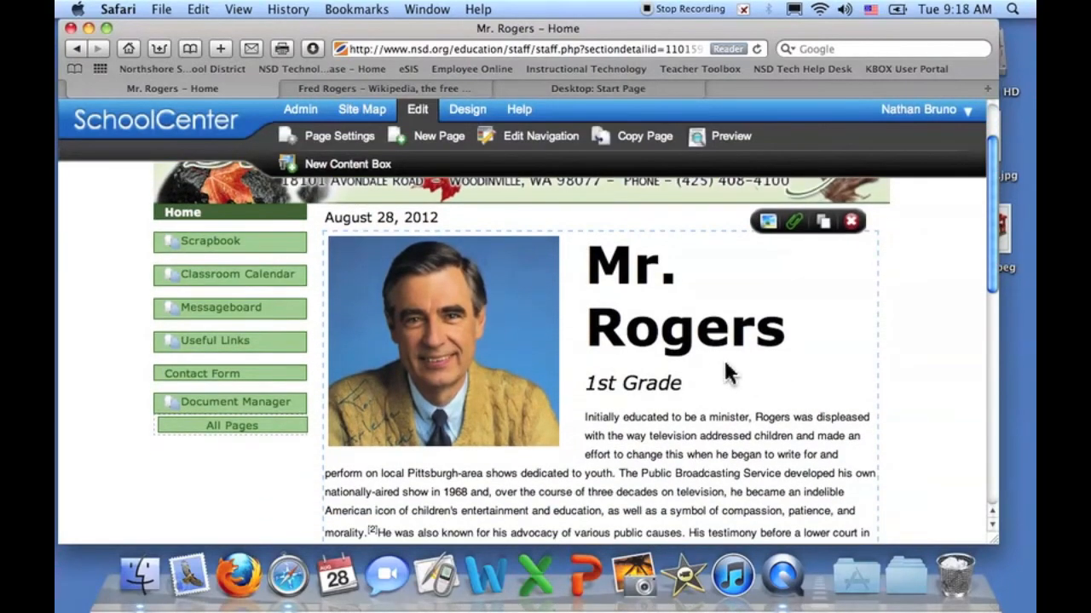
click(712, 358)
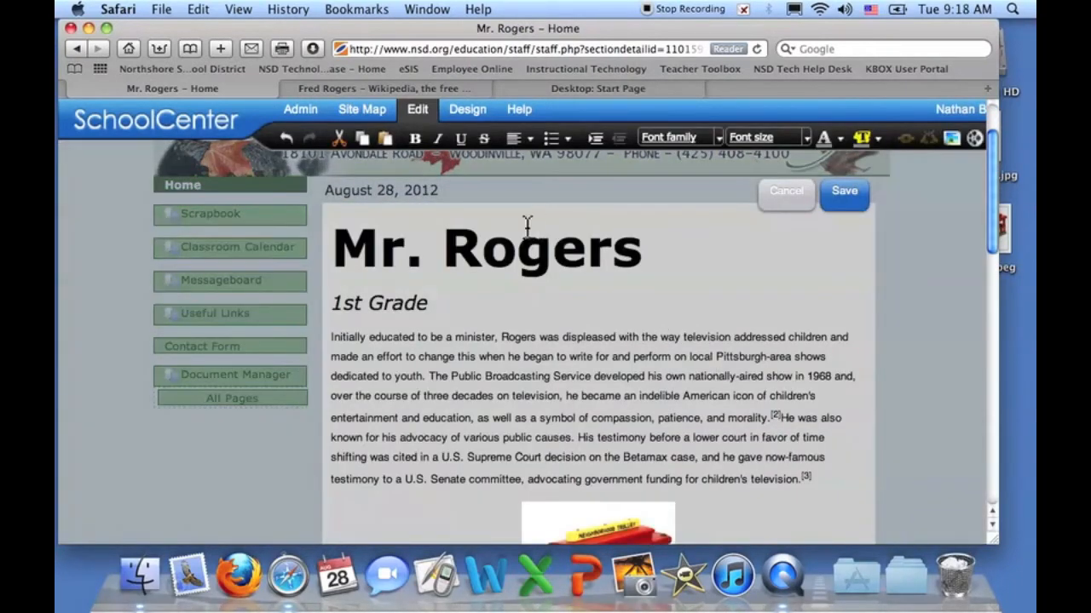
drag(694, 249, 328, 247)
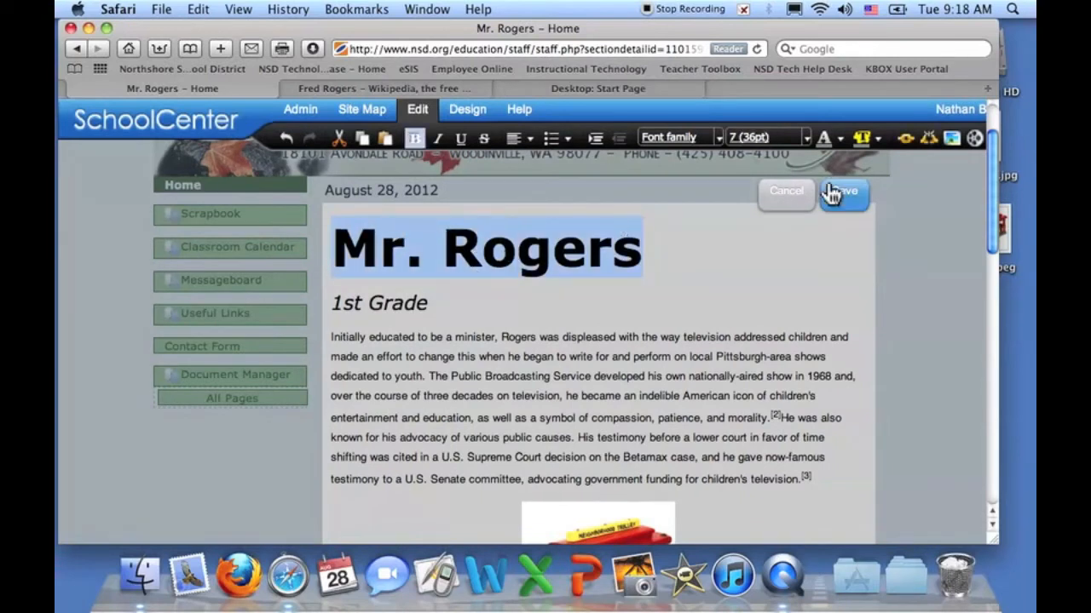
click(805, 137)
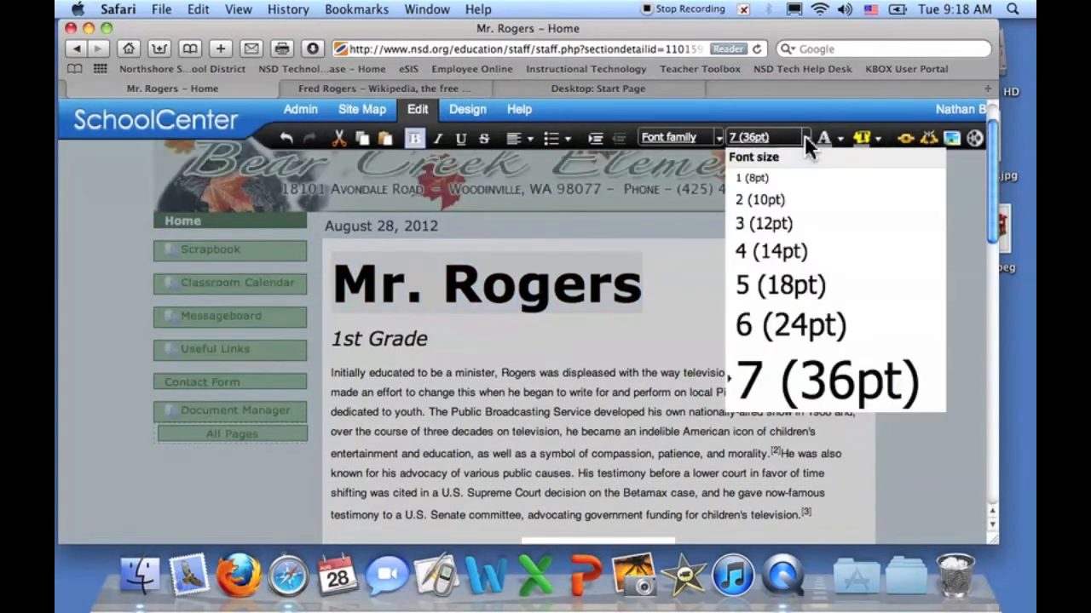
click(801, 322)
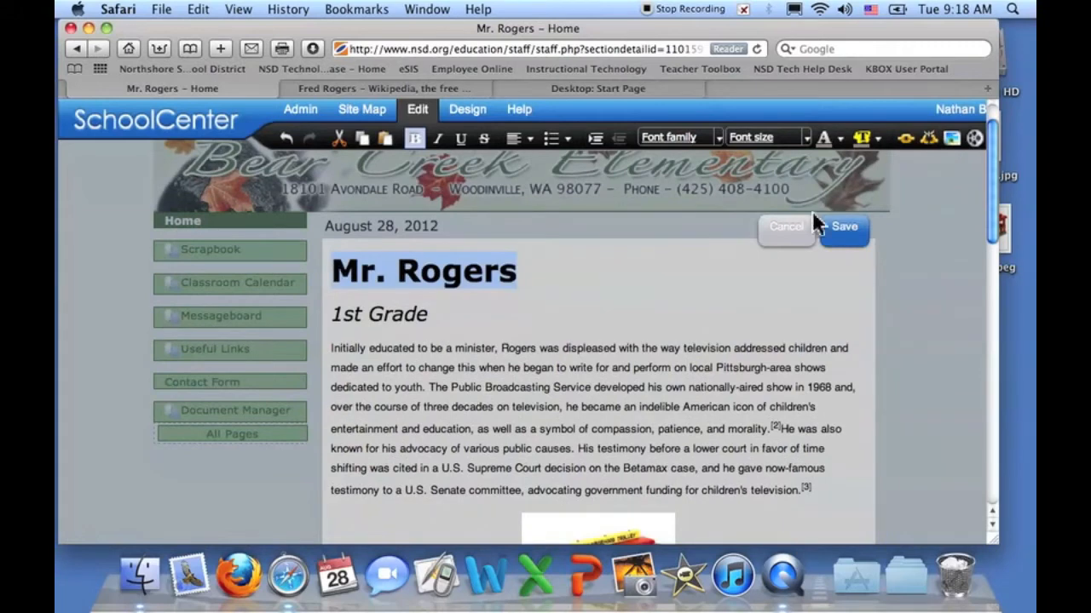
click(842, 232)
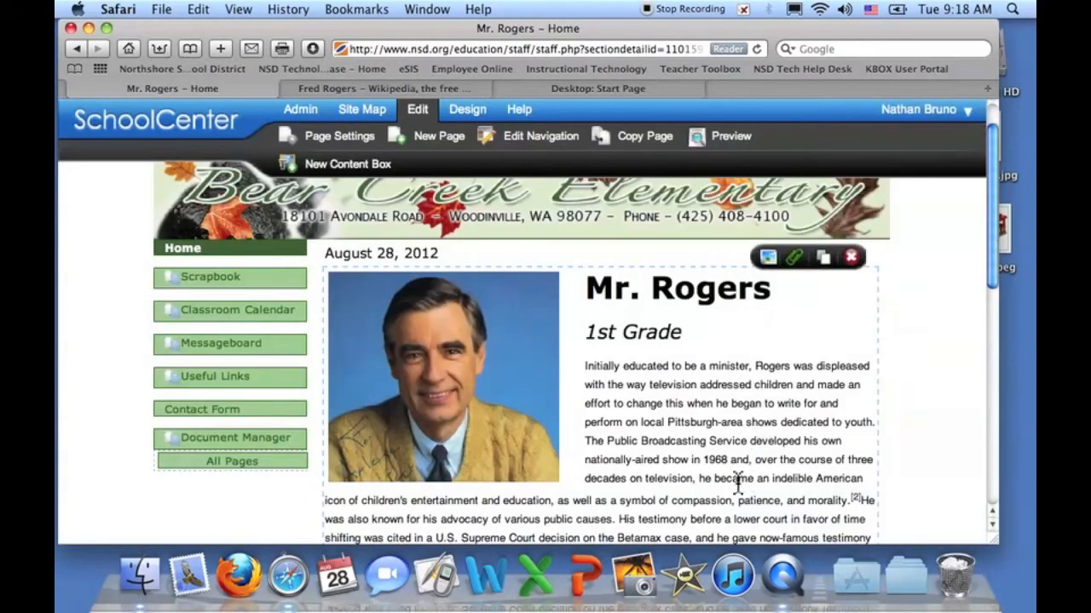
scroll(628, 379, down, 5)
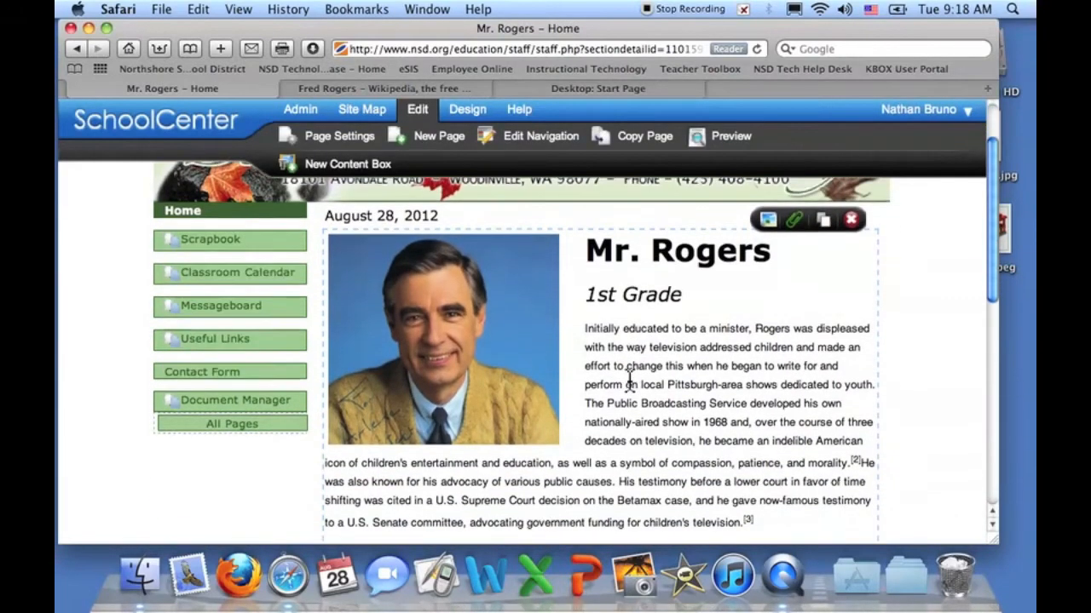
scroll(628, 379, up, 4)
scroll(628, 379, down, 3)
scroll(628, 379, up, 5)
scroll(628, 379, down, 4)
scroll(628, 379, up, 4)
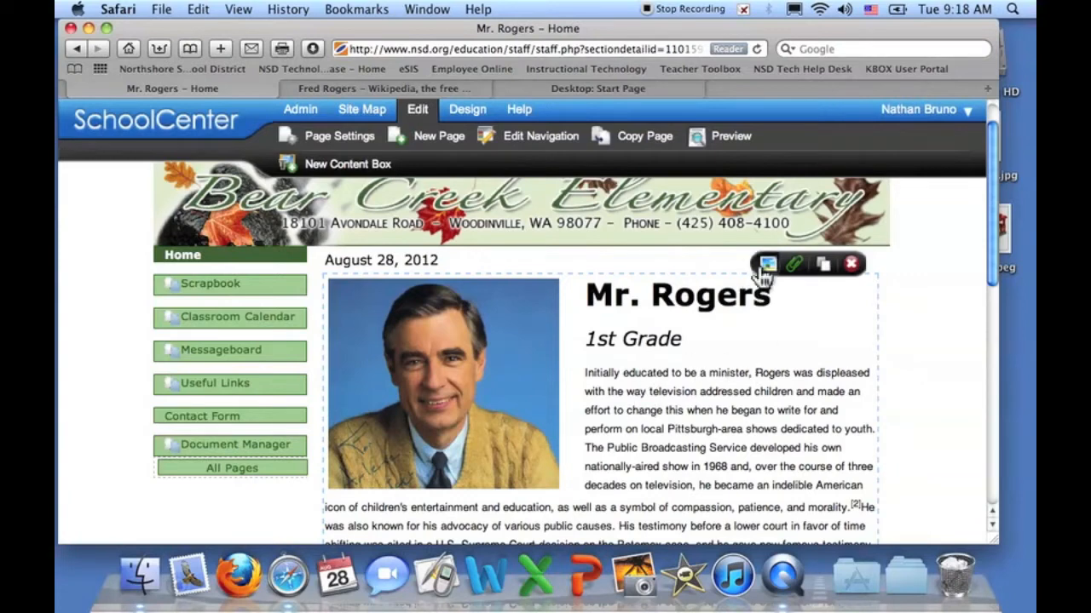
scroll(692, 443, down, 7)
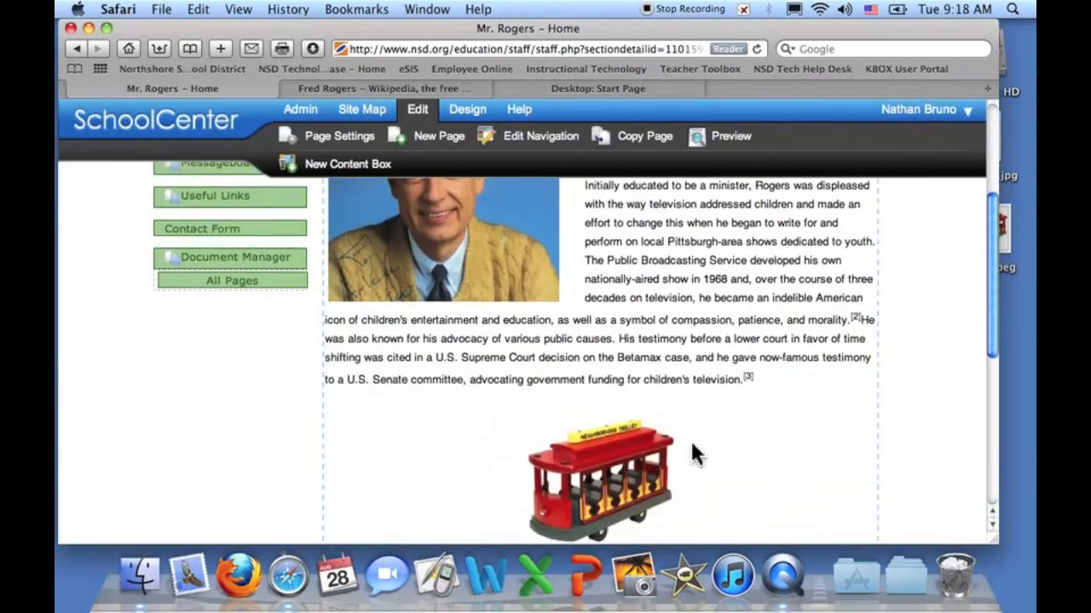
- Type 'Read more about me' under the trolley and start a link on the words 'about me'
double_click(690, 439)
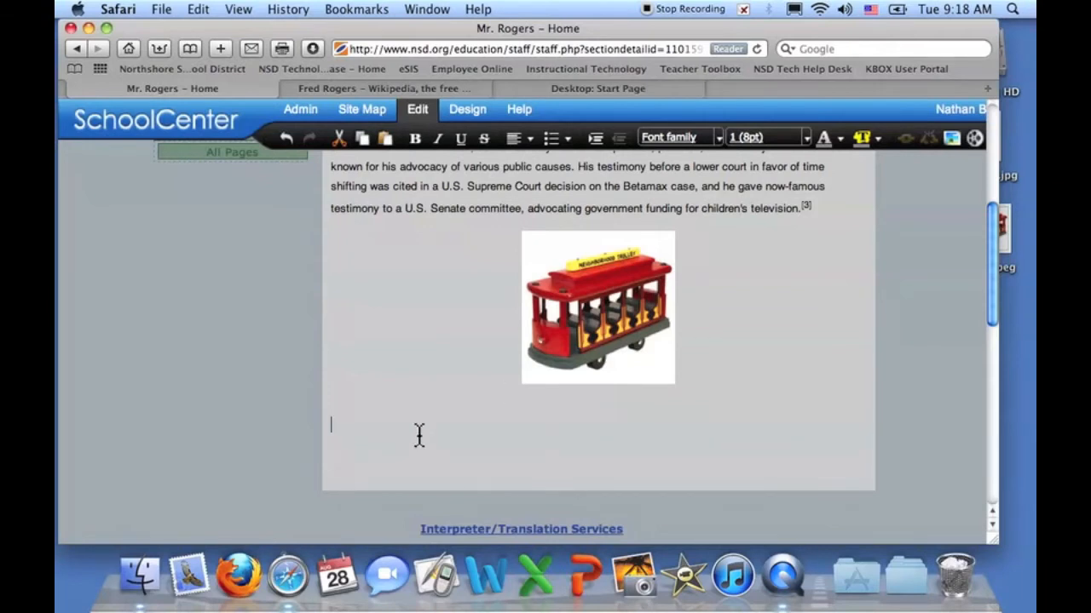
key(BackSpace)
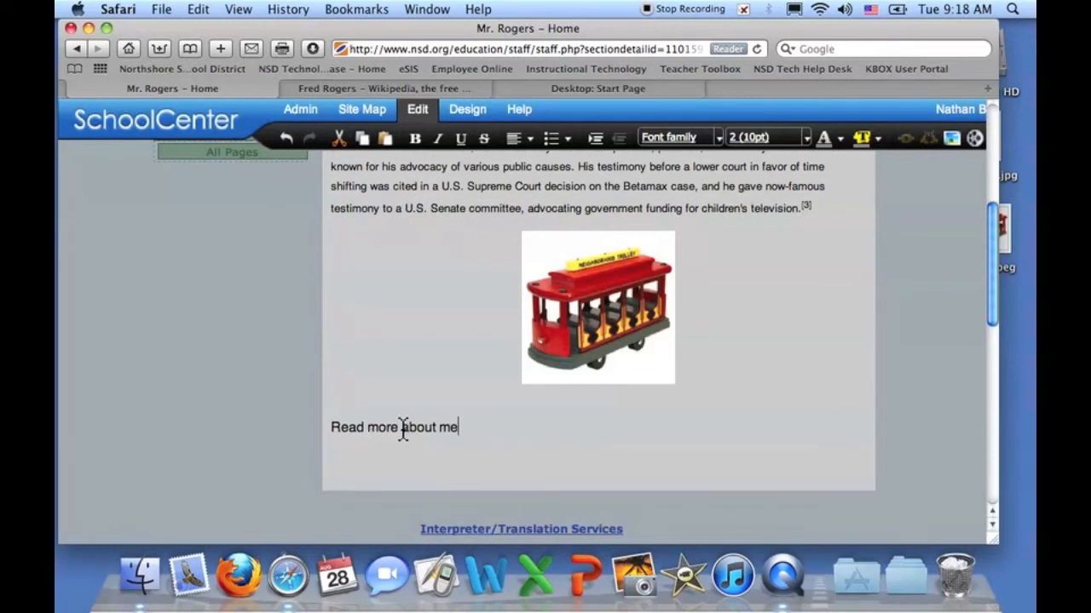
drag(401, 427, 467, 433)
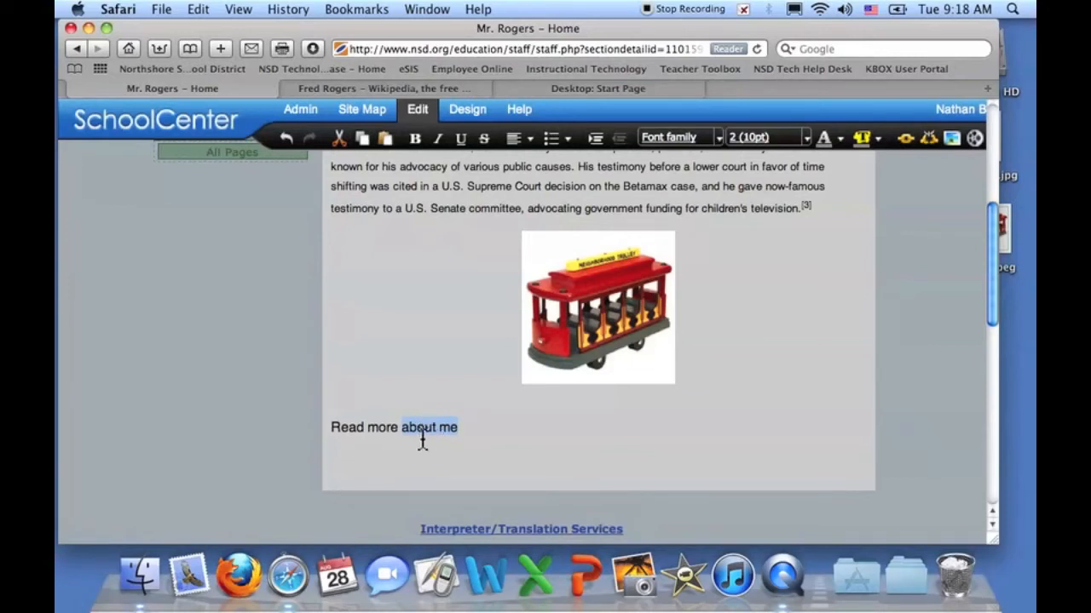
click(906, 138)
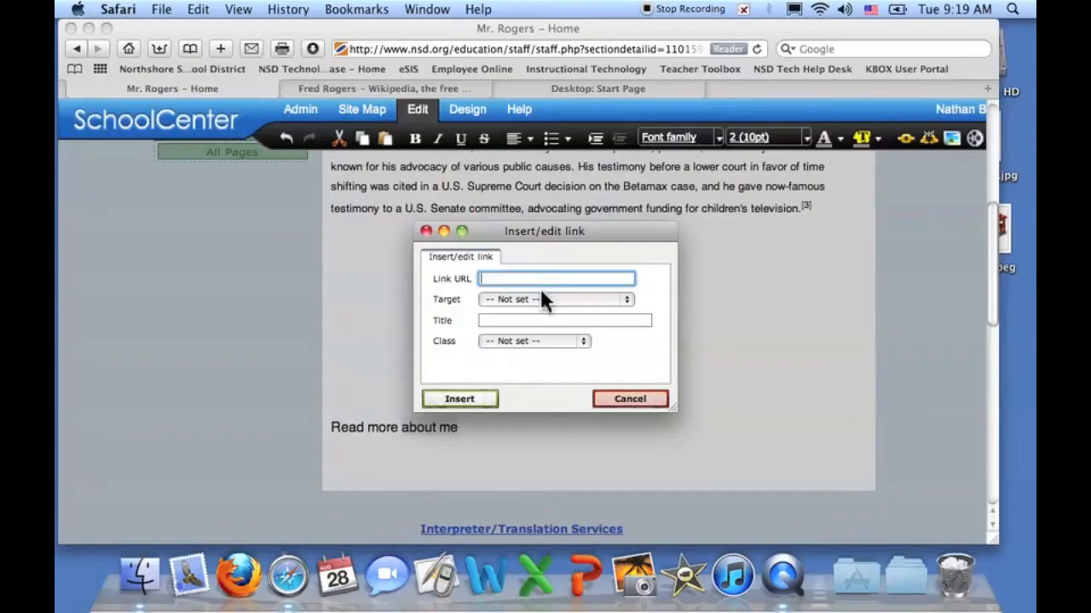
- Copy the Fred Rogers Wikipedia article's web address from Safari's address bar
click(366, 87)
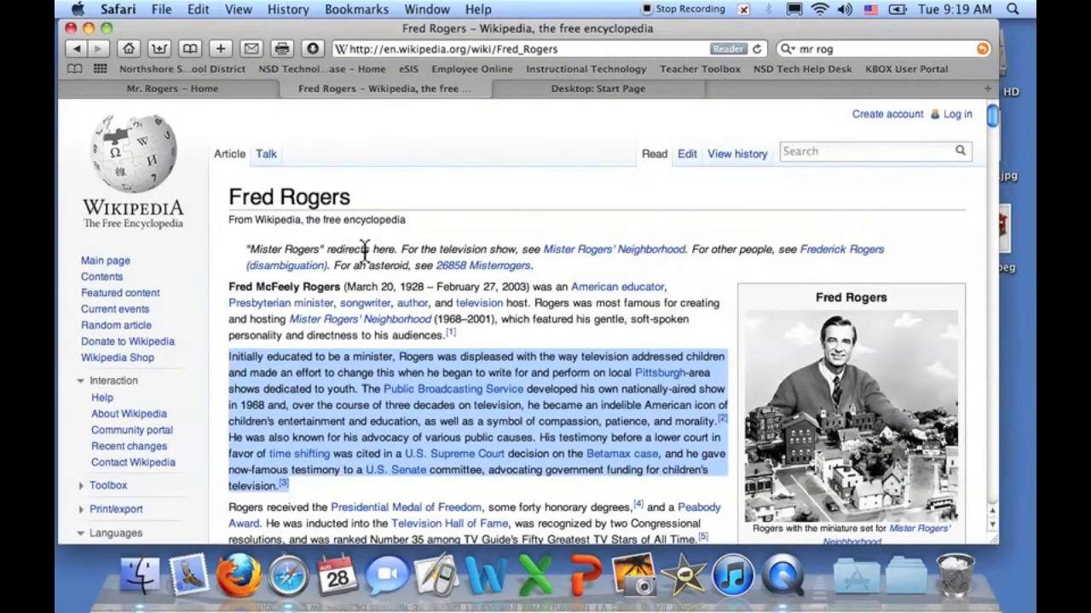
click(379, 366)
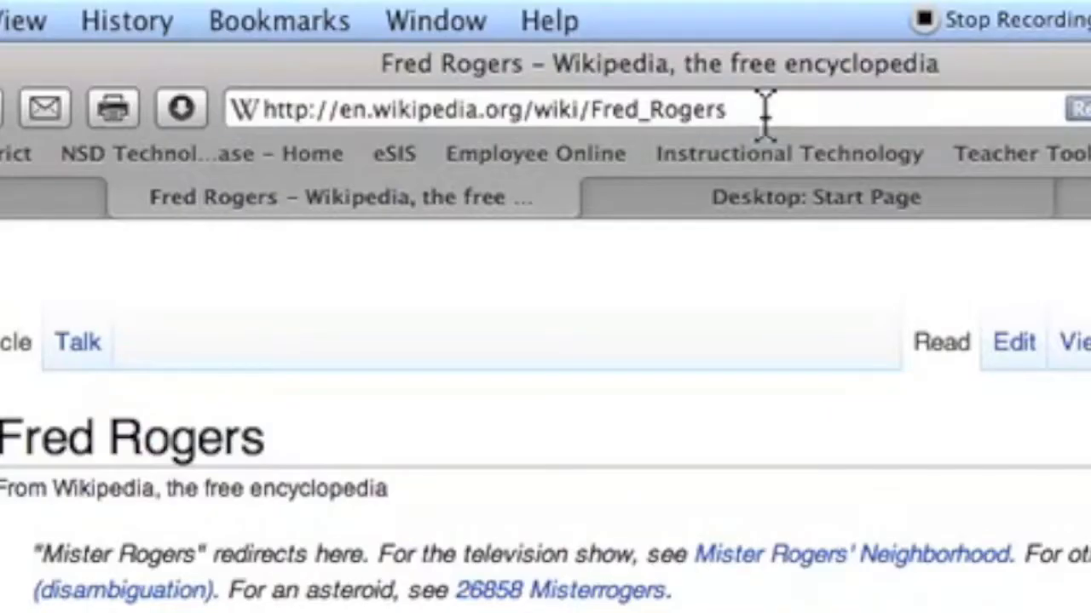
click(577, 49)
key(super+c)
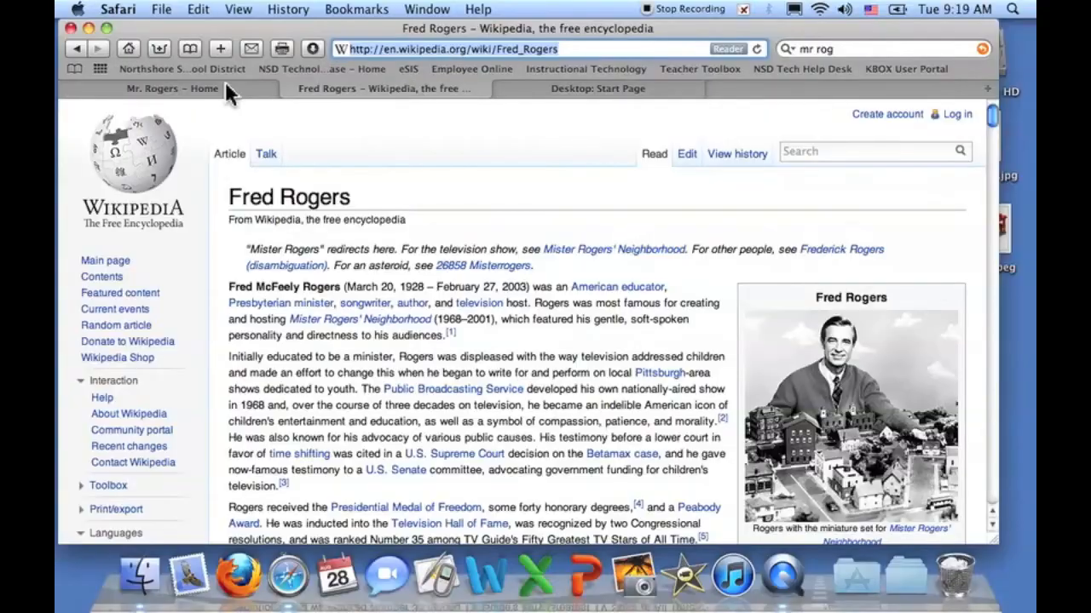
click(224, 83)
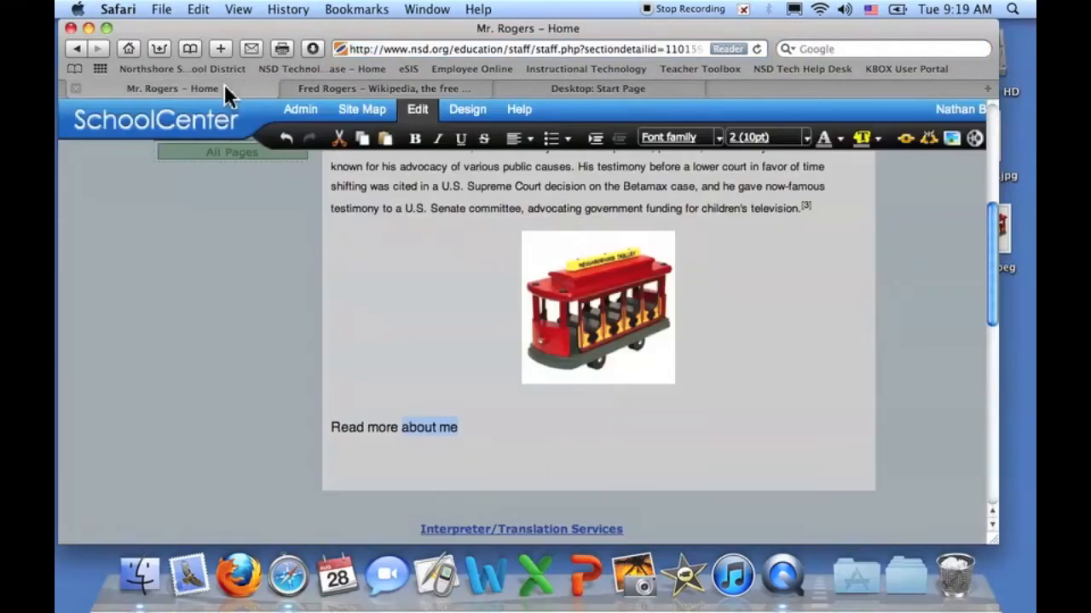
click(628, 86)
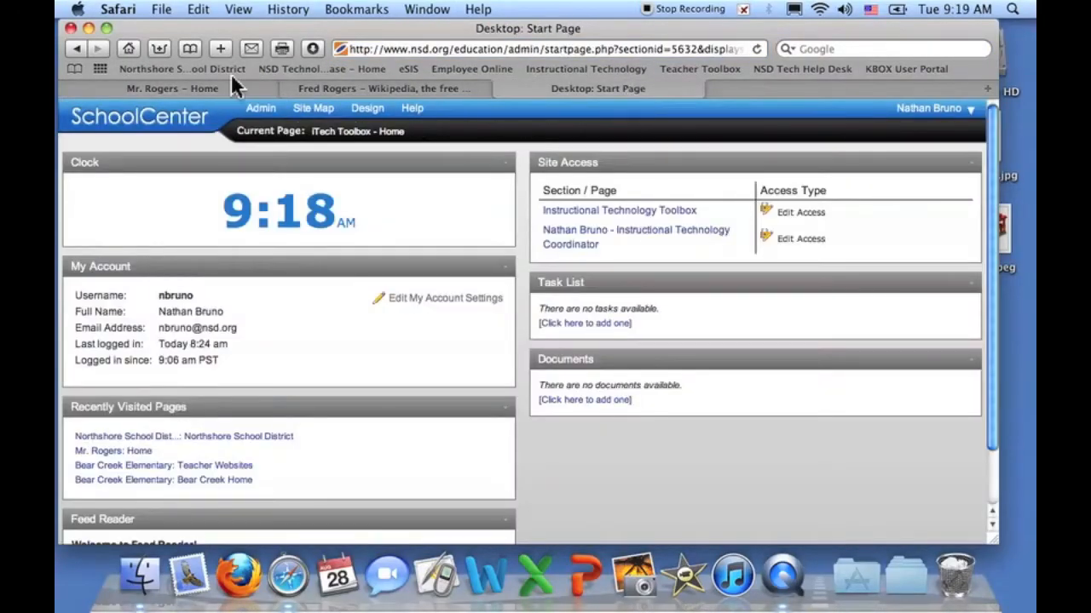
click(232, 82)
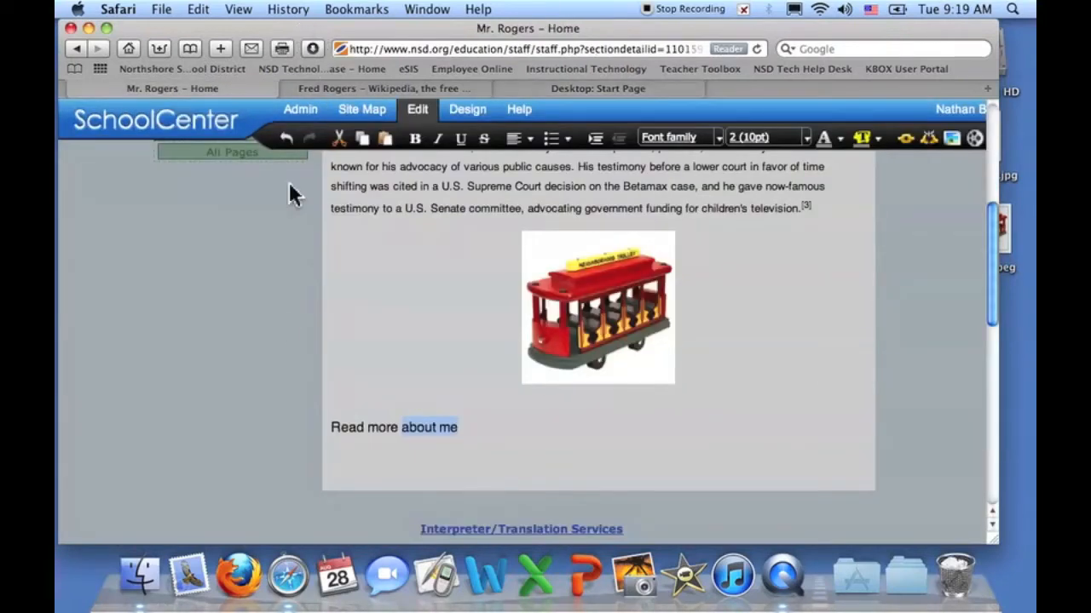
key(F11)
key(F11)
key(F9)
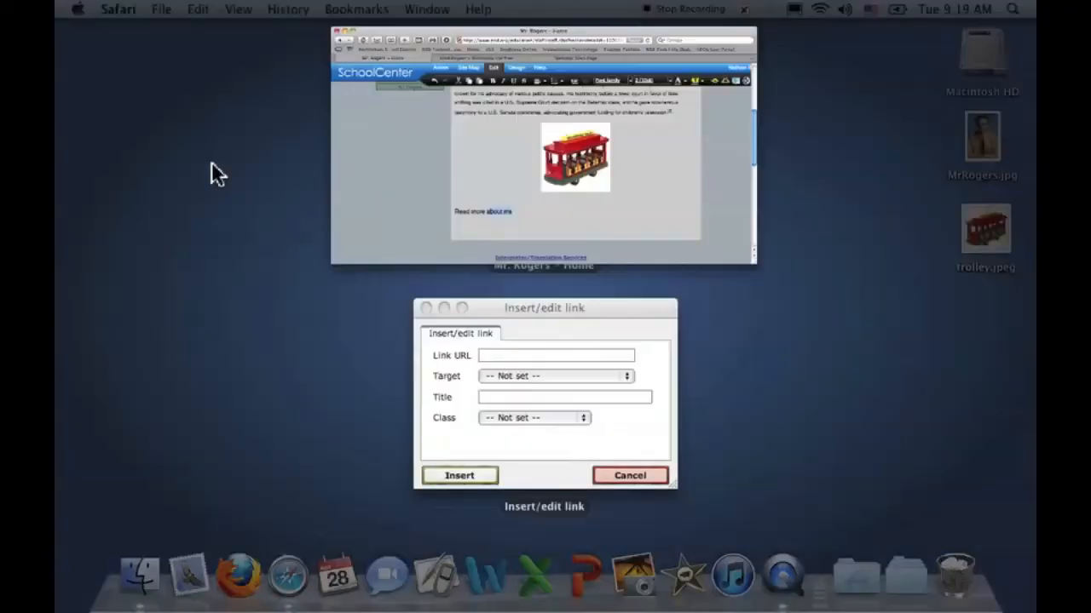
click(469, 315)
drag(515, 231, 742, 182)
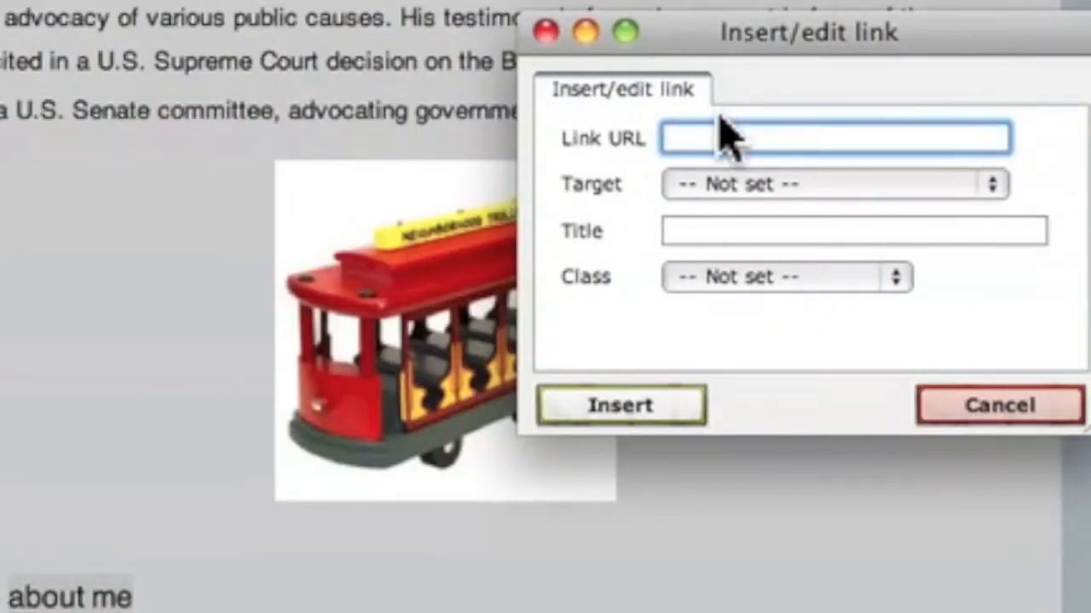
key(super+v)
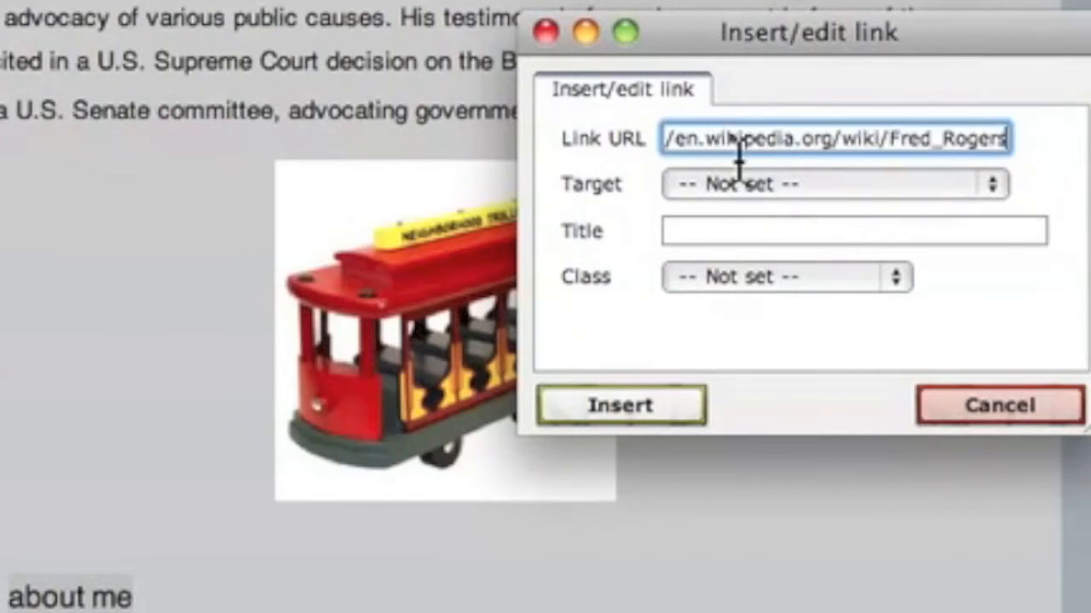
drag(756, 137, 494, 129)
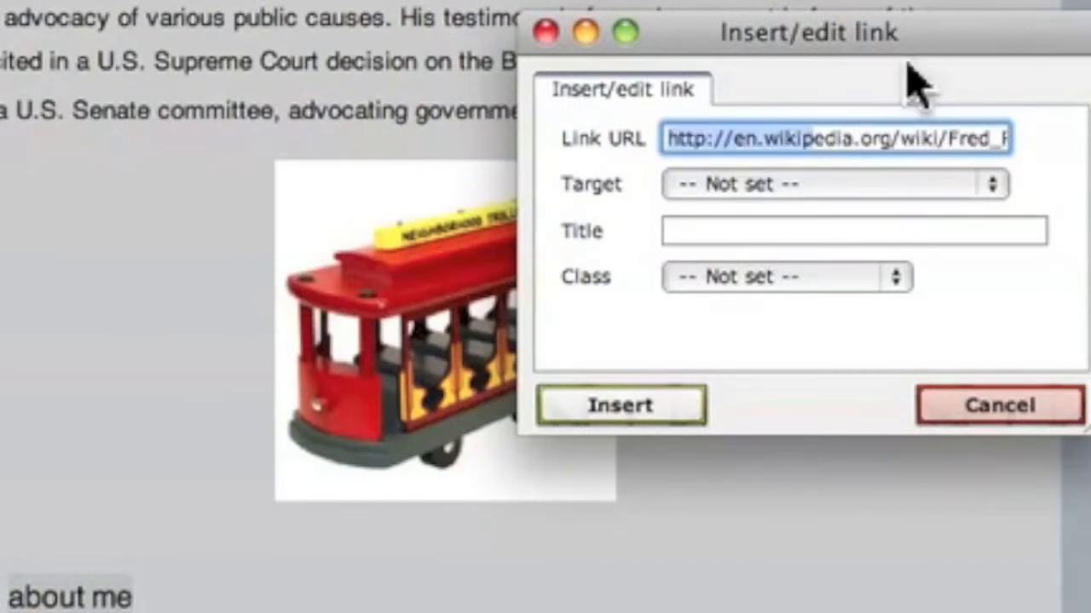
drag(924, 64, 864, 207)
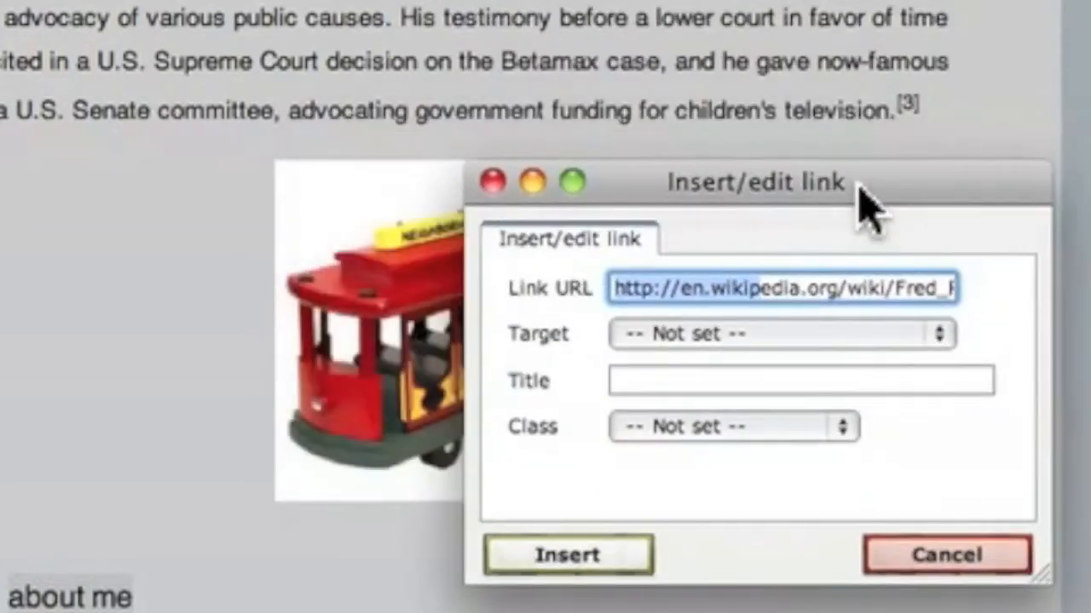
click(582, 564)
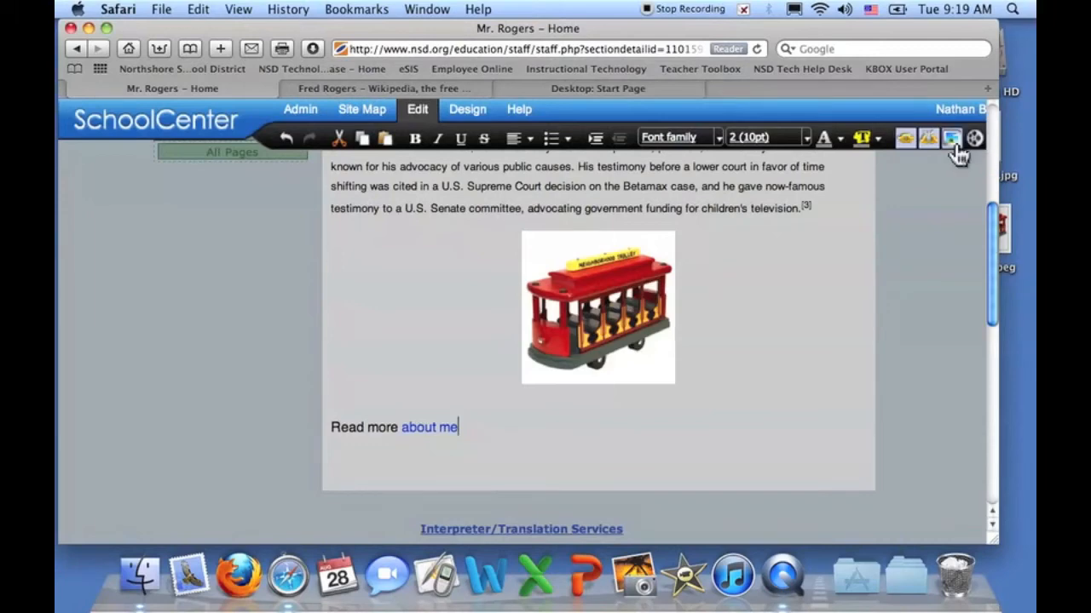
scroll(797, 209, down, 5)
scroll(961, 256, up, 12)
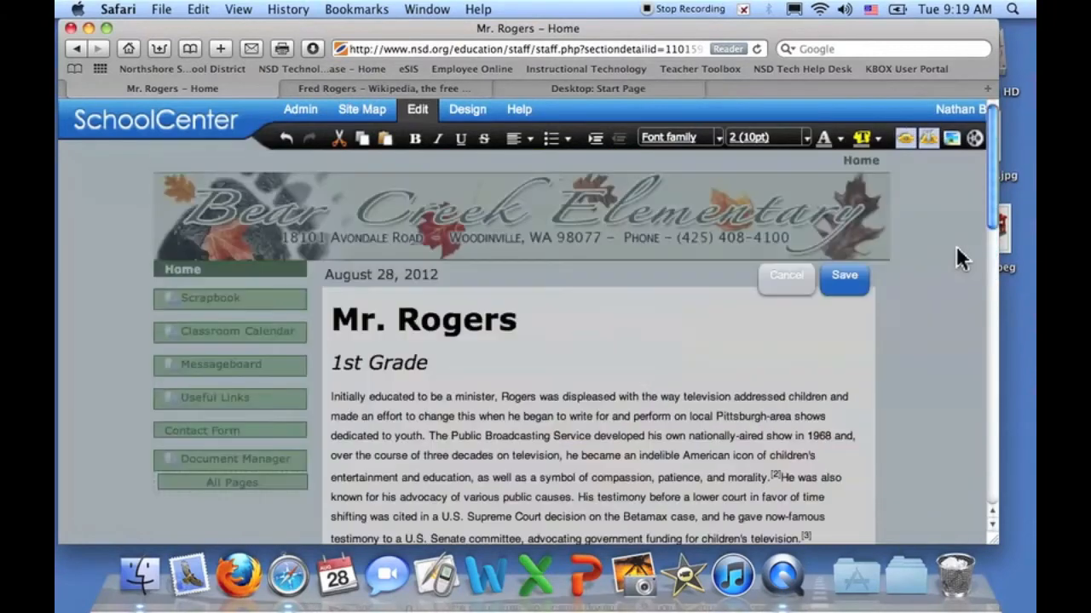
click(844, 276)
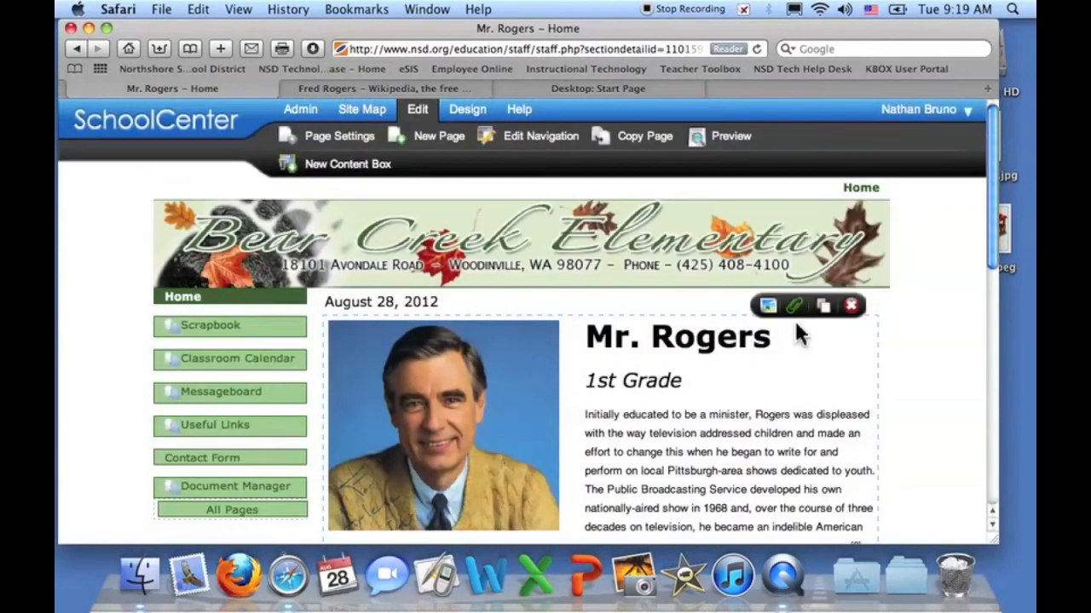
scroll(721, 383, down, 10)
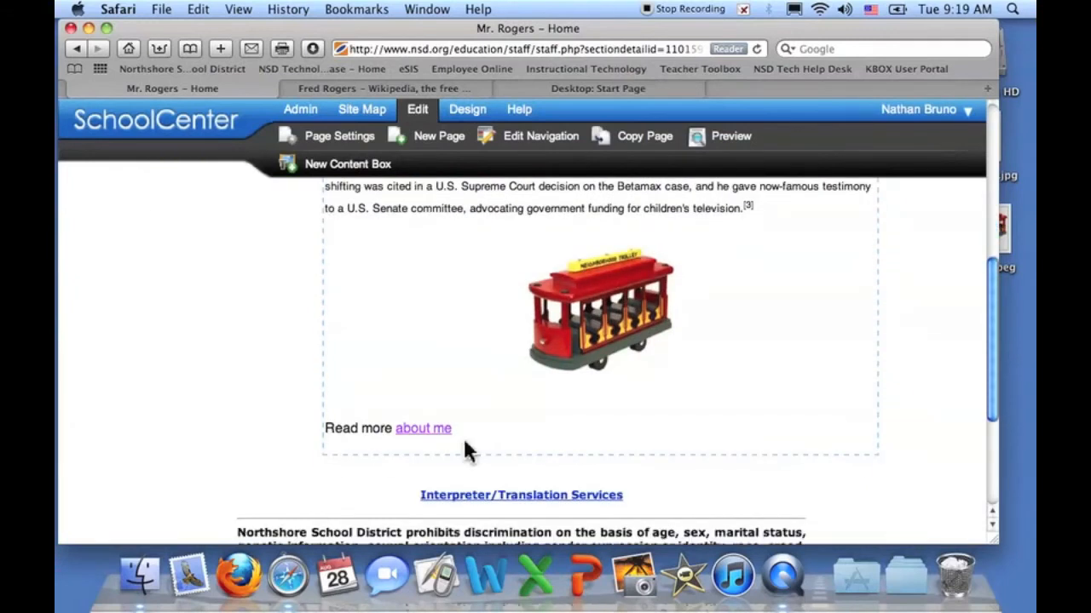
click(416, 432)
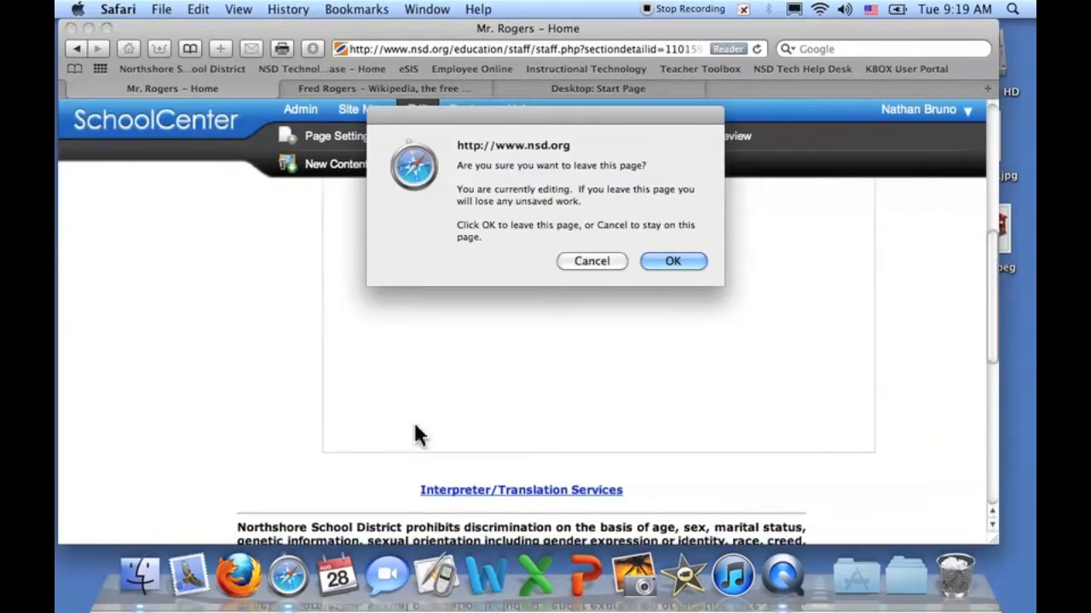
click(679, 259)
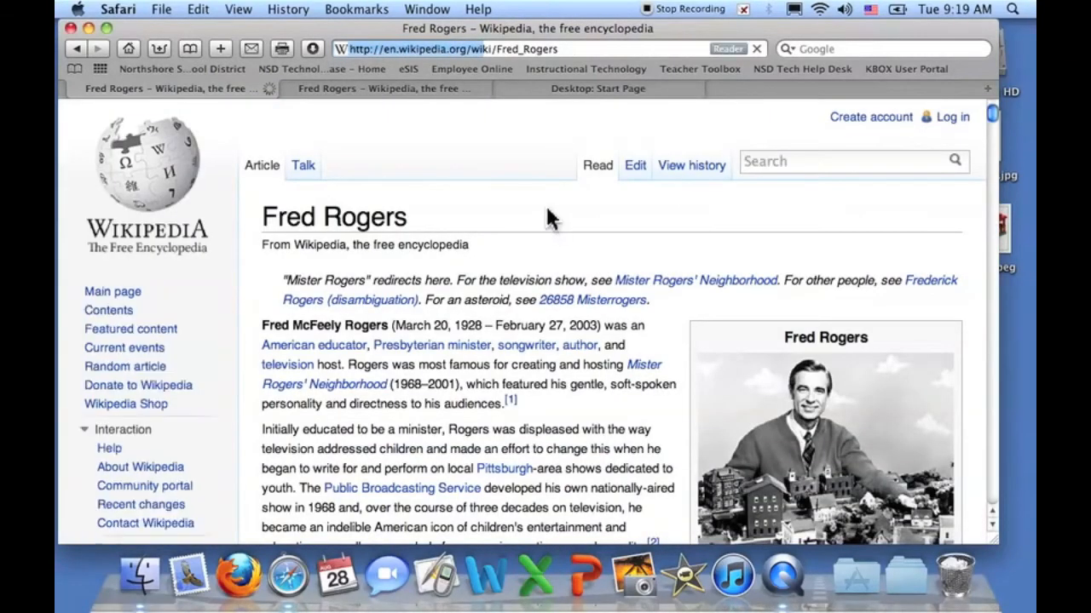
click(75, 49)
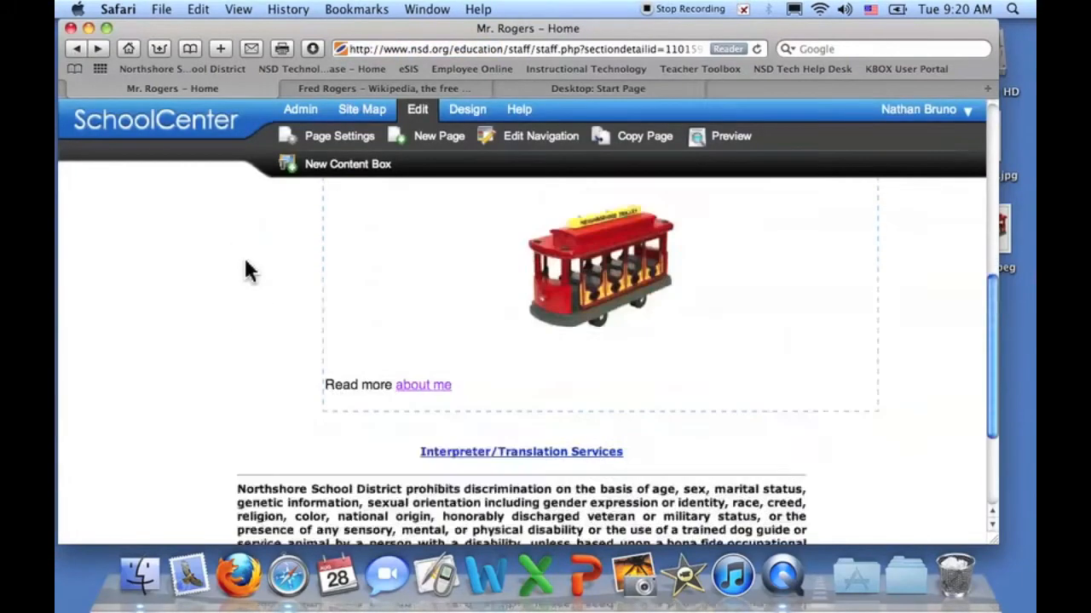
scroll(247, 271, down, 8)
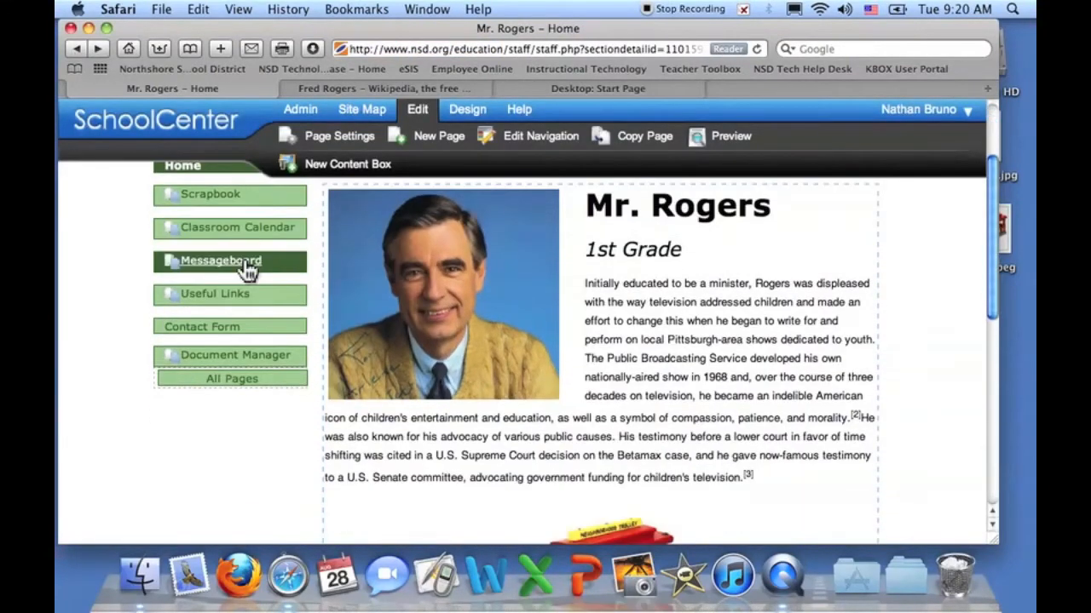
scroll(247, 270, up, 9)
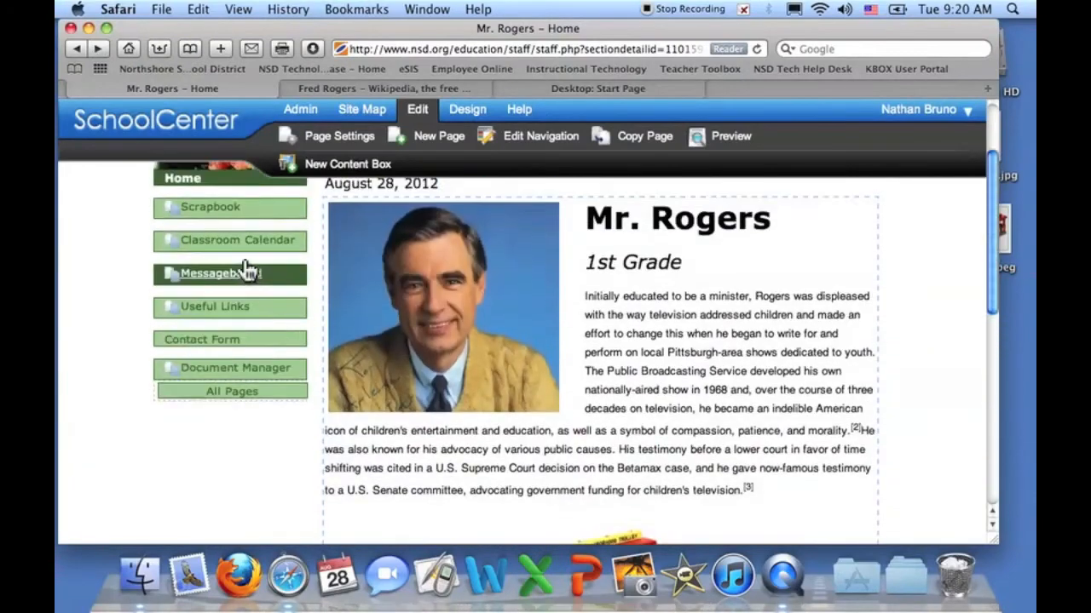
scroll(247, 270, down, 7)
scroll(247, 270, down, 2)
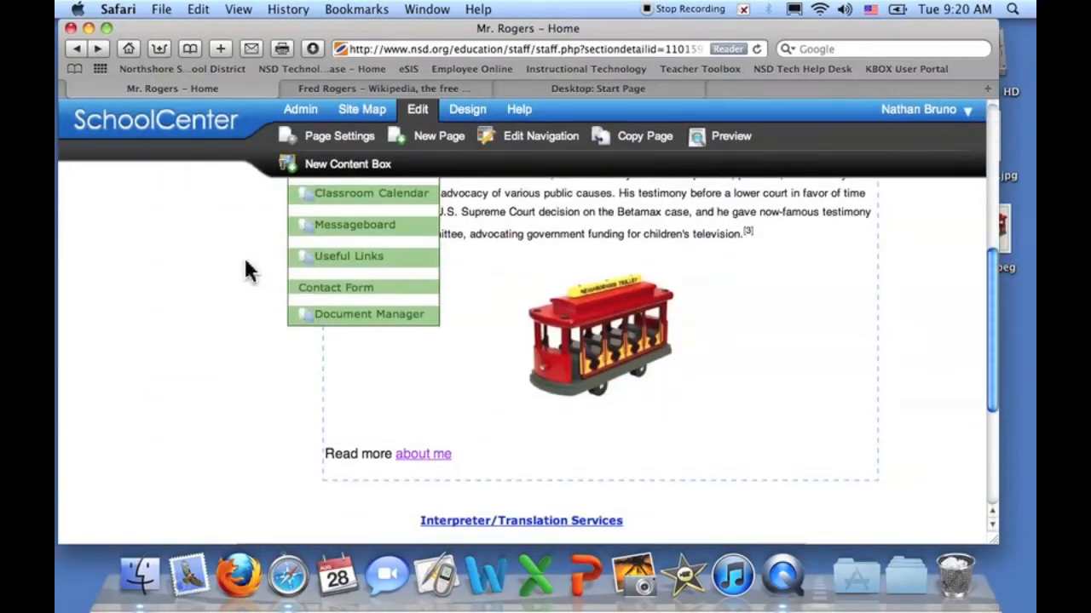
scroll(245, 267, up, 5)
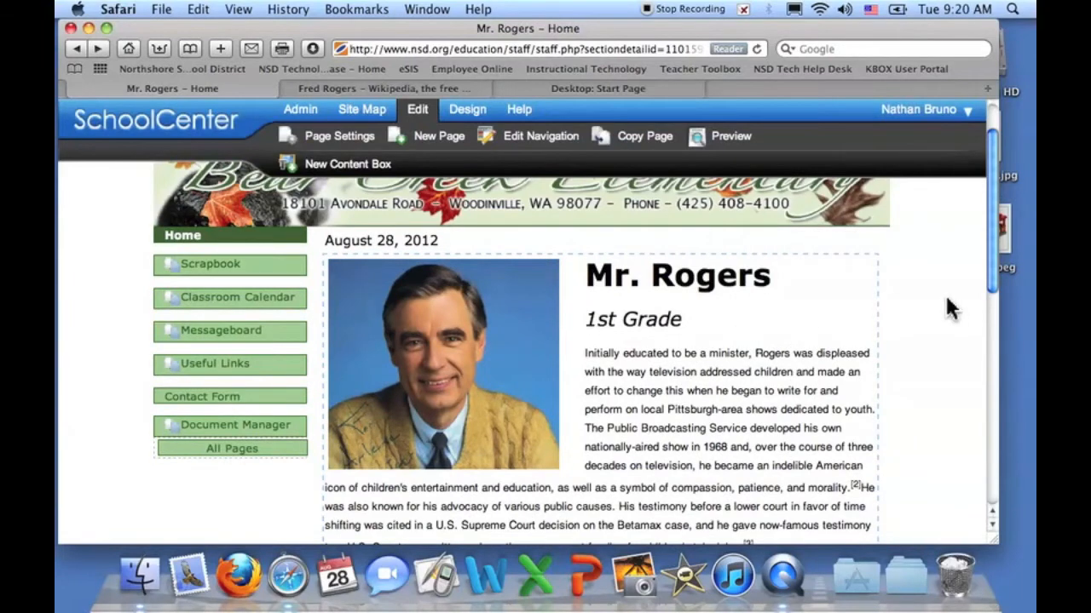
drag(998, 269, 997, 221)
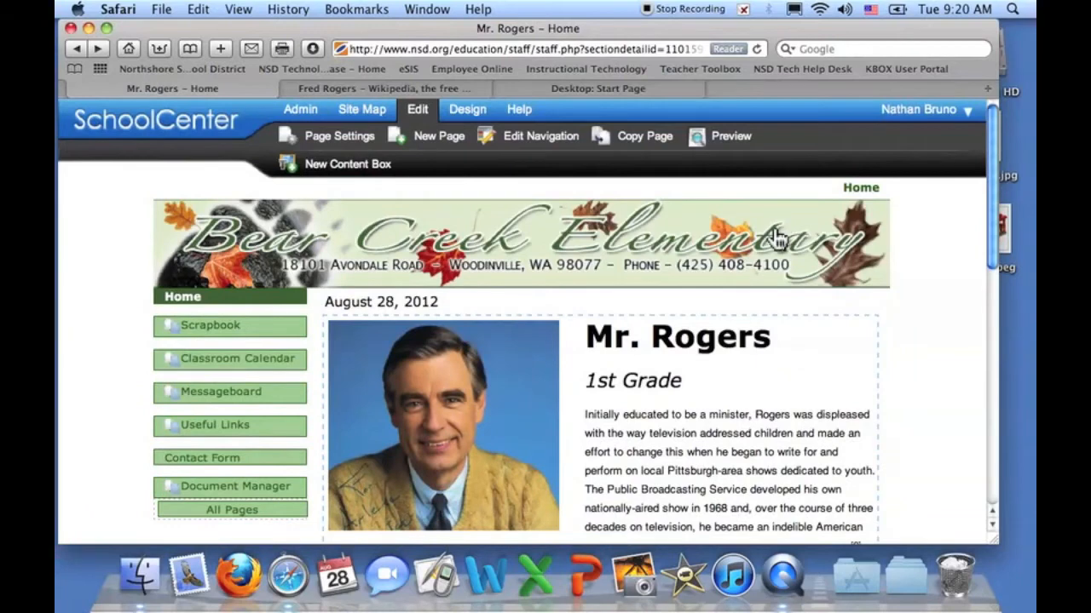
- Go to the Mr. Rogers site's Document Manager page from the left navigation
mouse_move(772, 367)
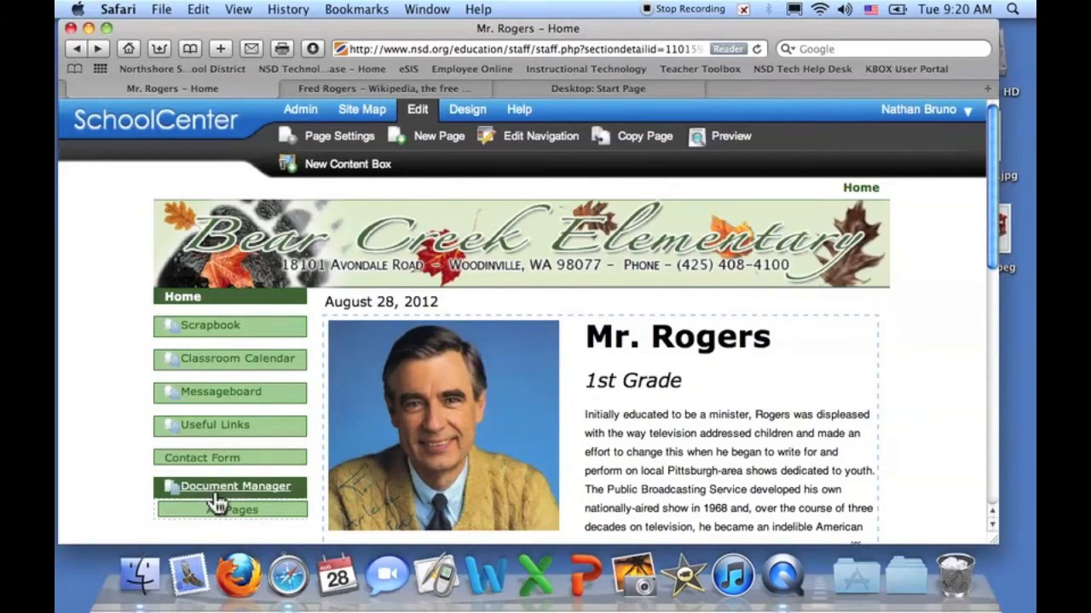
mouse_move(242, 522)
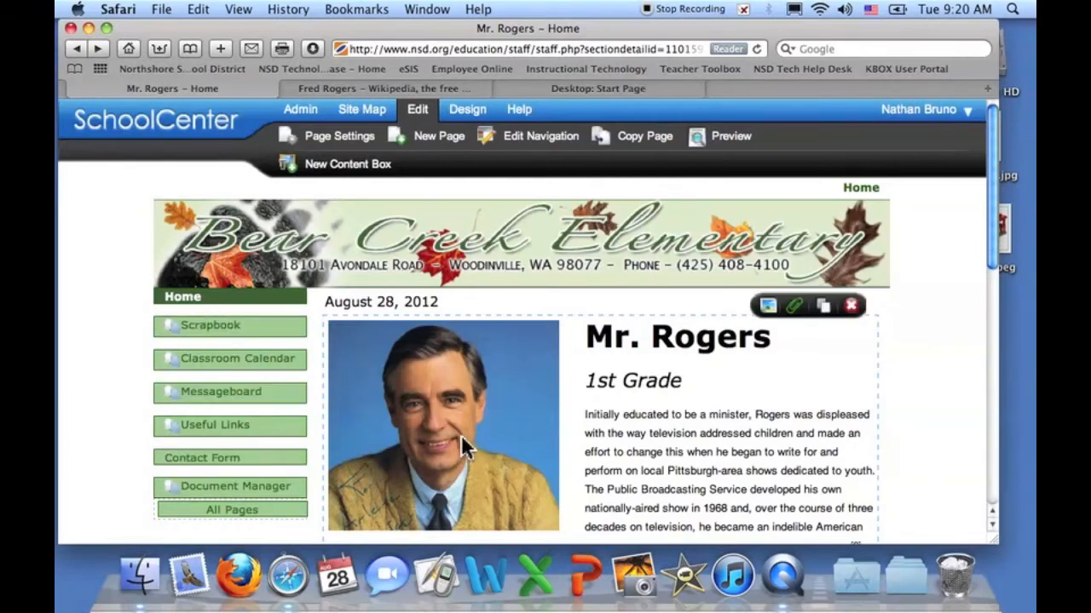
scroll(550, 448, down, 1)
scroll(550, 447, down, 5)
scroll(550, 448, up, 4)
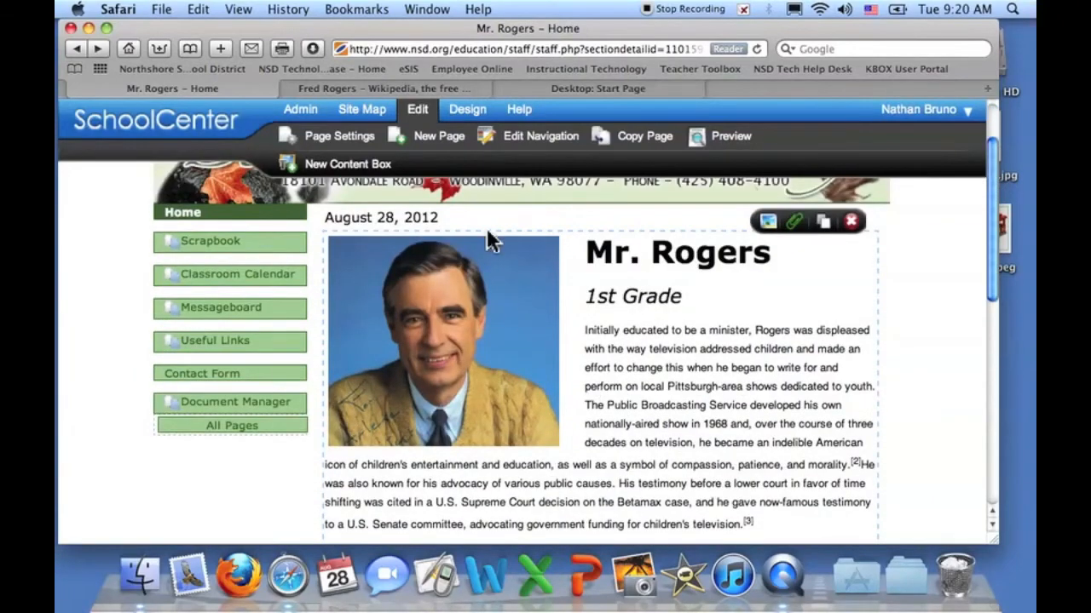
click(208, 407)
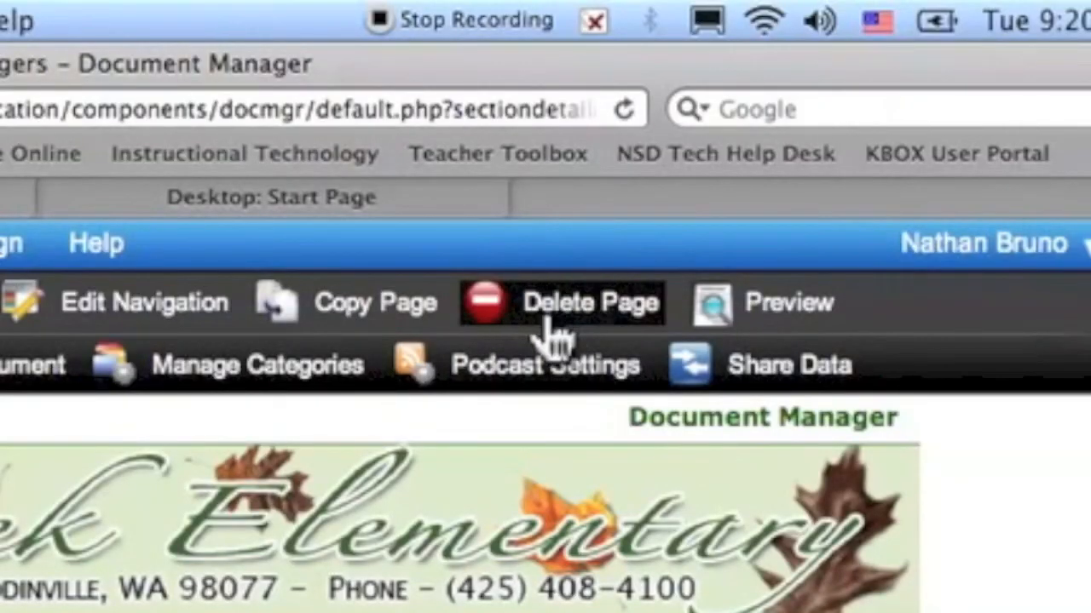
- Delete the Document Manager, Contact Form and Useful Links pages, confirming each deletion
click(563, 322)
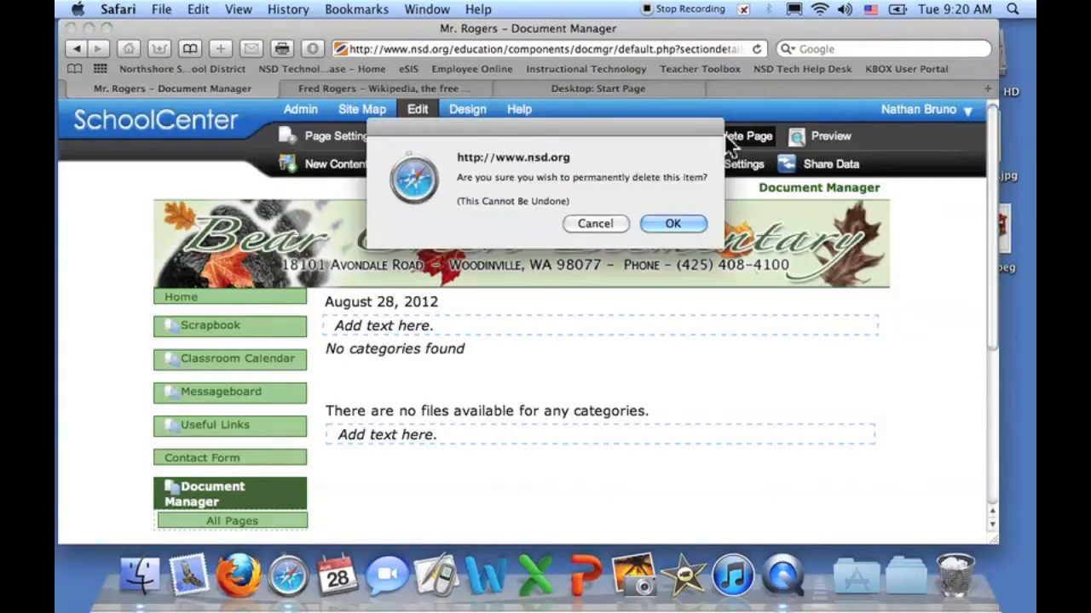
click(692, 226)
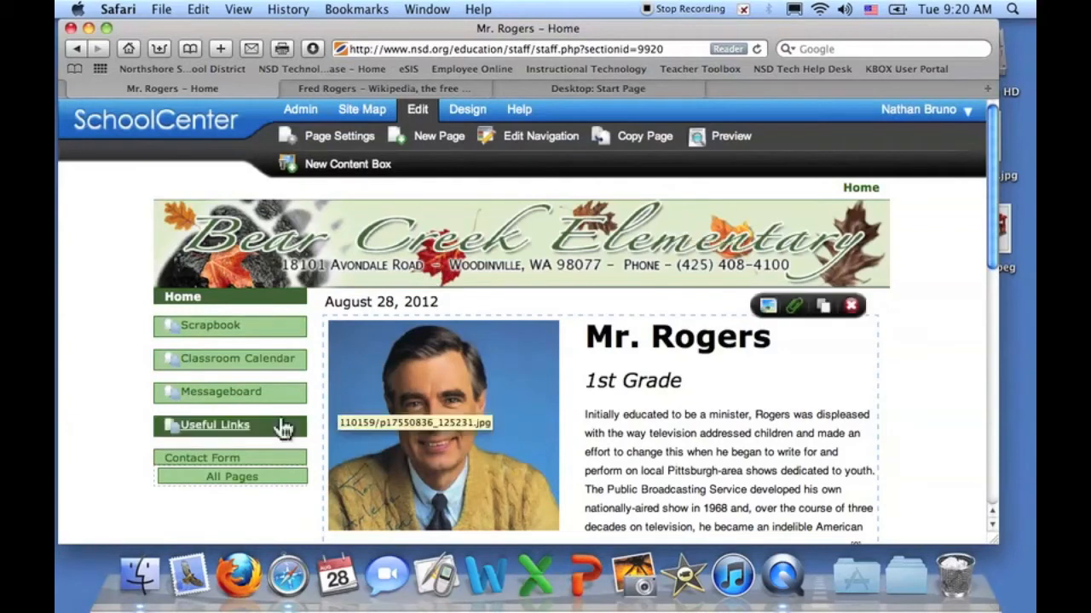
click(226, 459)
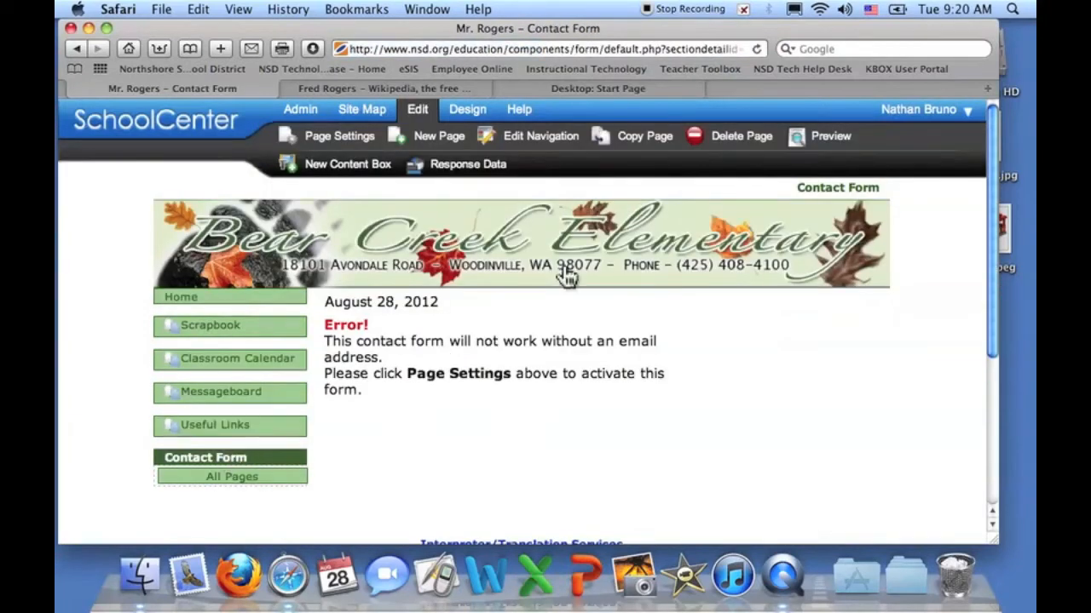
click(712, 135)
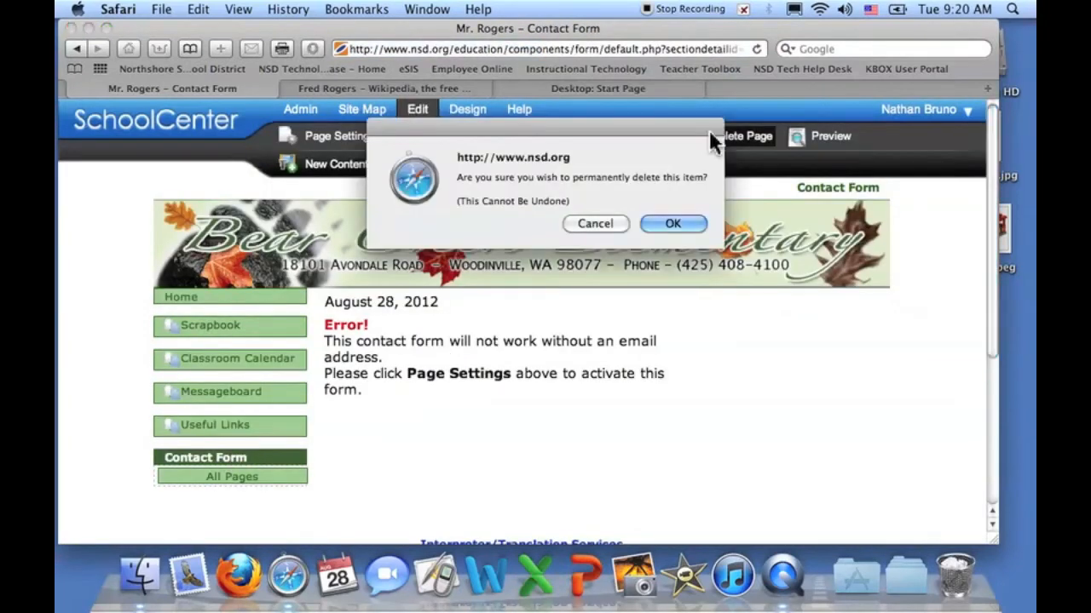
click(692, 221)
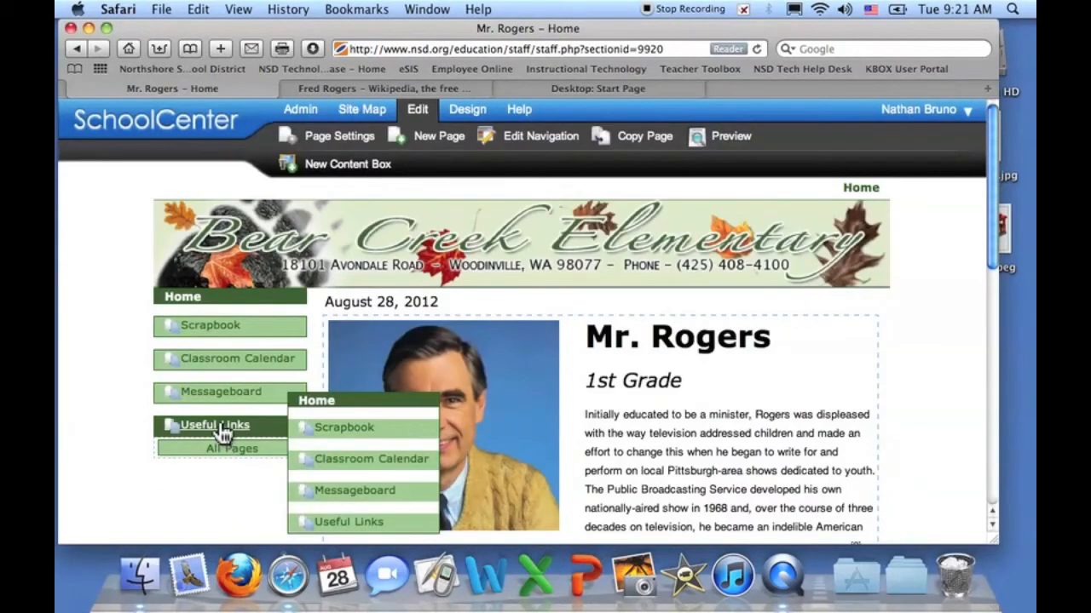
click(223, 431)
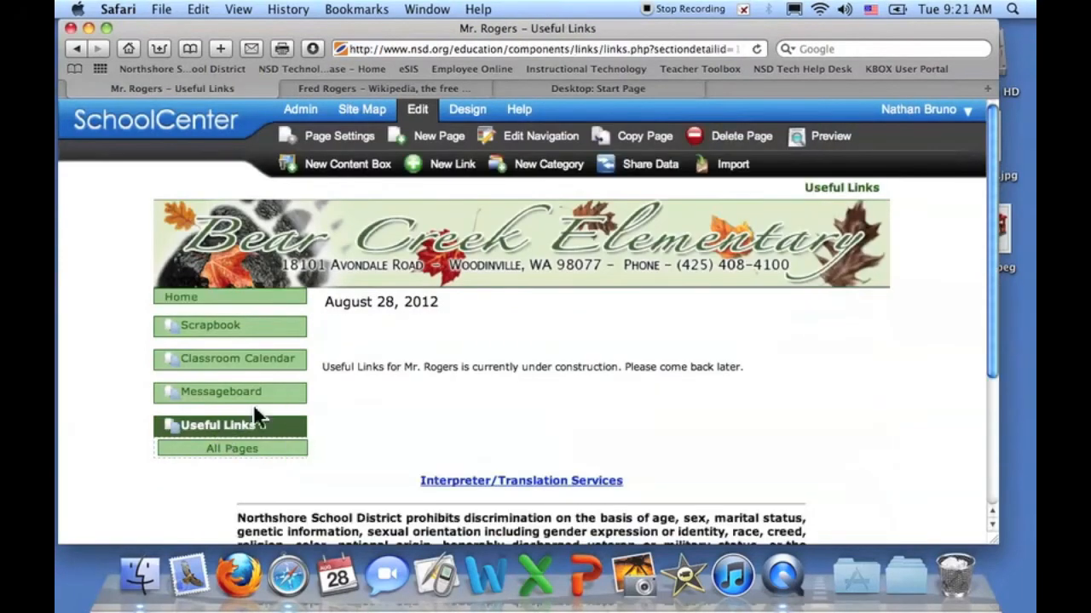
click(723, 135)
click(676, 224)
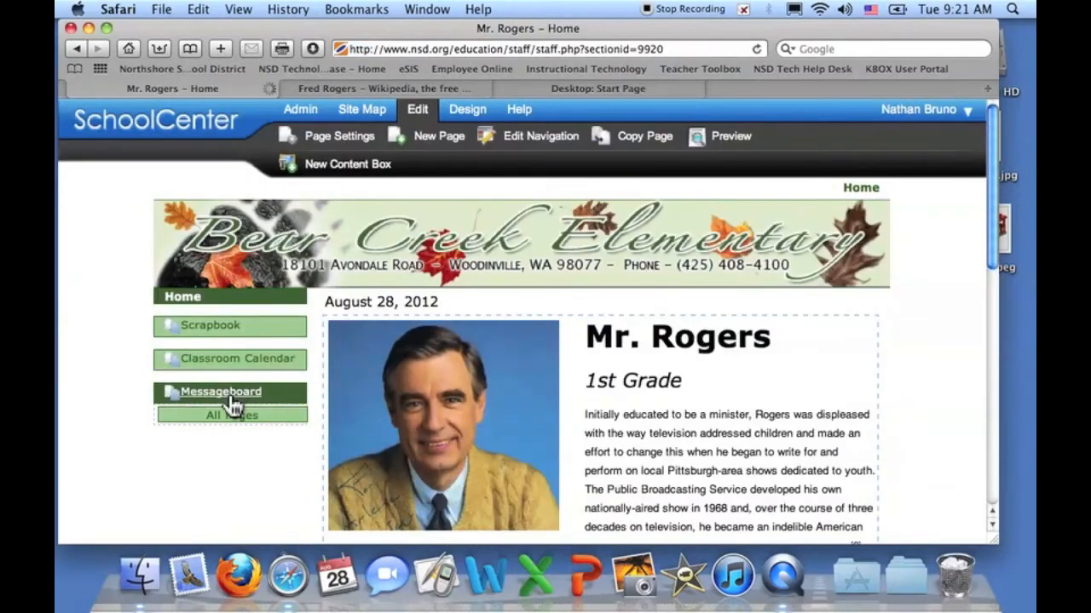
- Delete the Messageboard, Classroom Calendar and Scrapbook pages, confirming each deletion
click(232, 397)
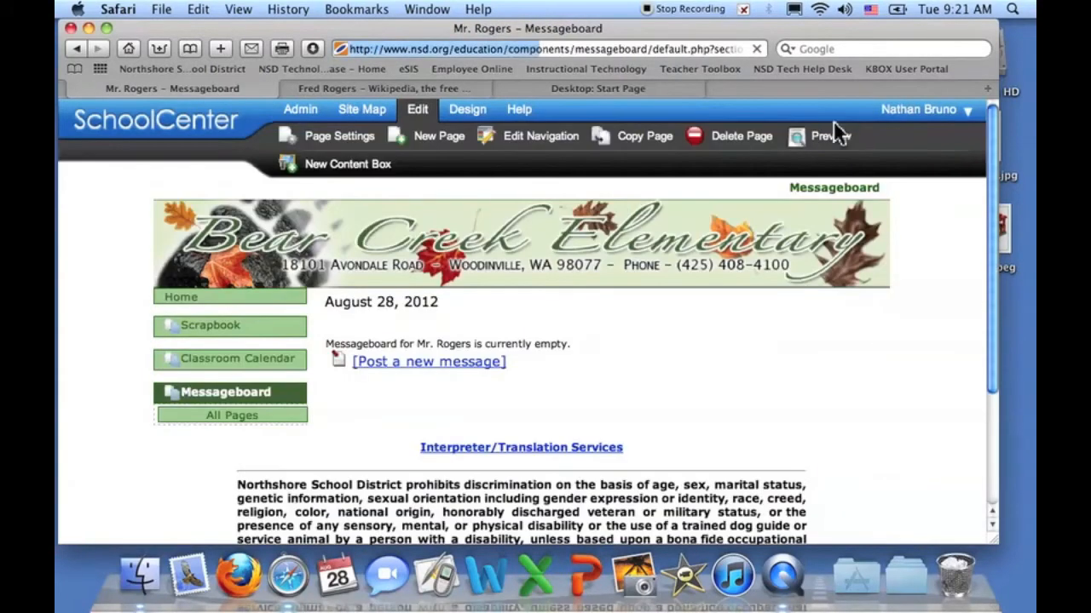
click(721, 135)
click(669, 223)
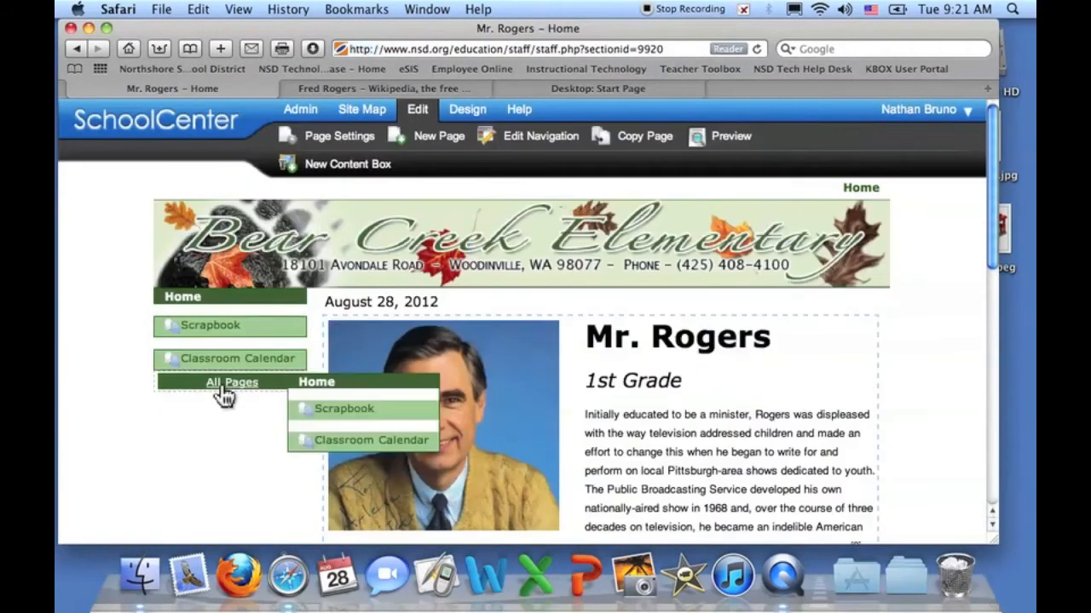
click(219, 362)
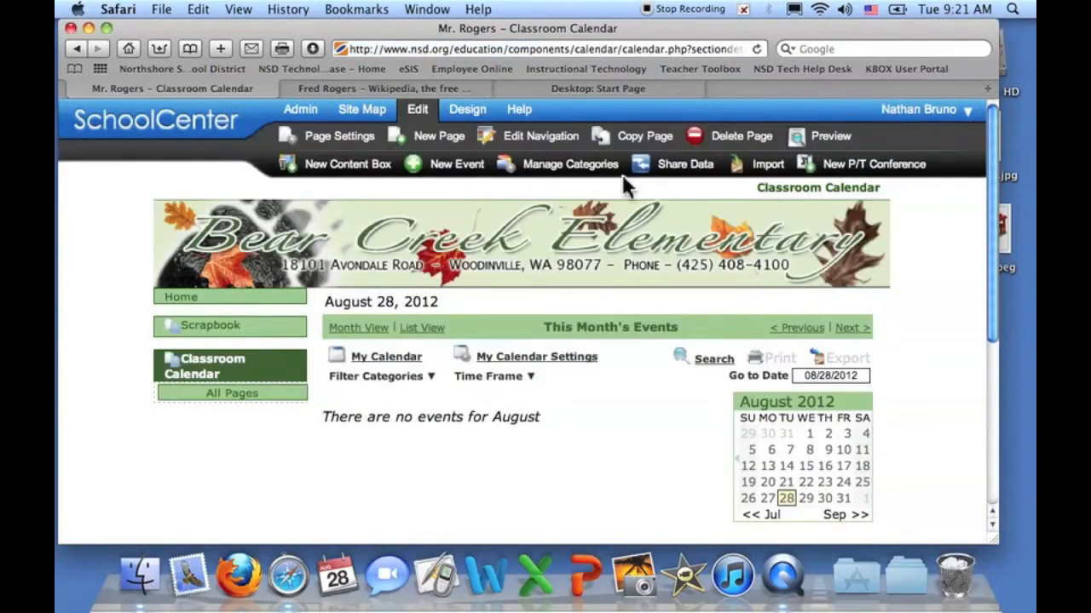
click(726, 138)
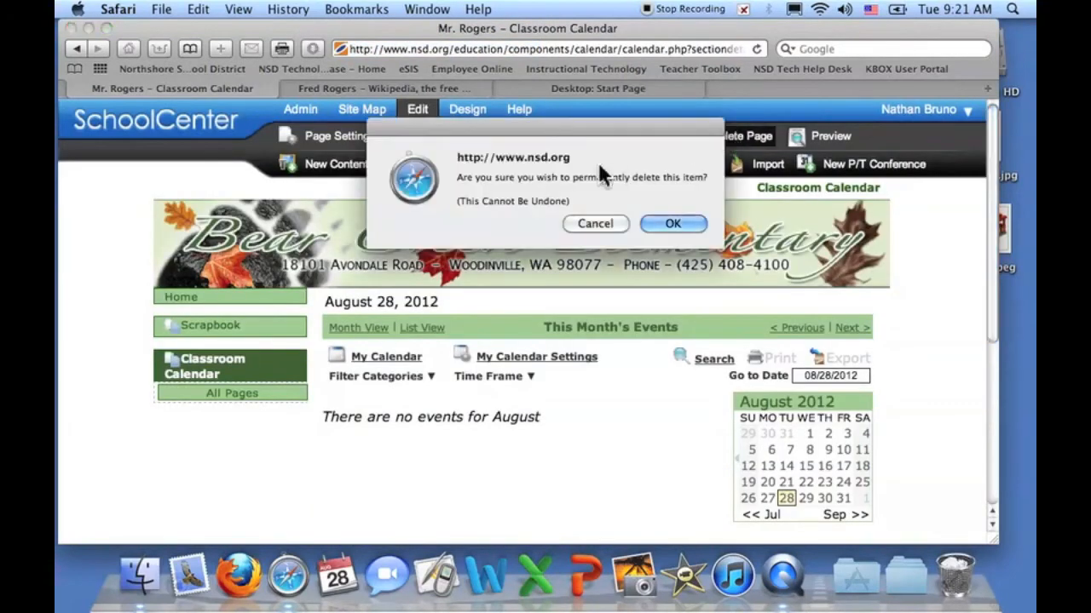
click(664, 222)
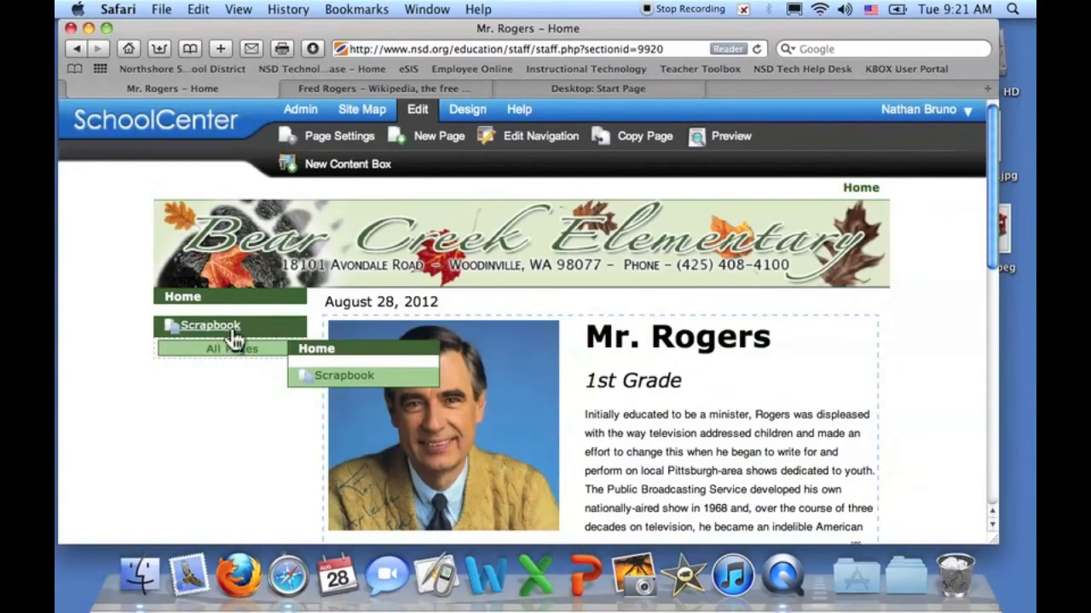
click(224, 331)
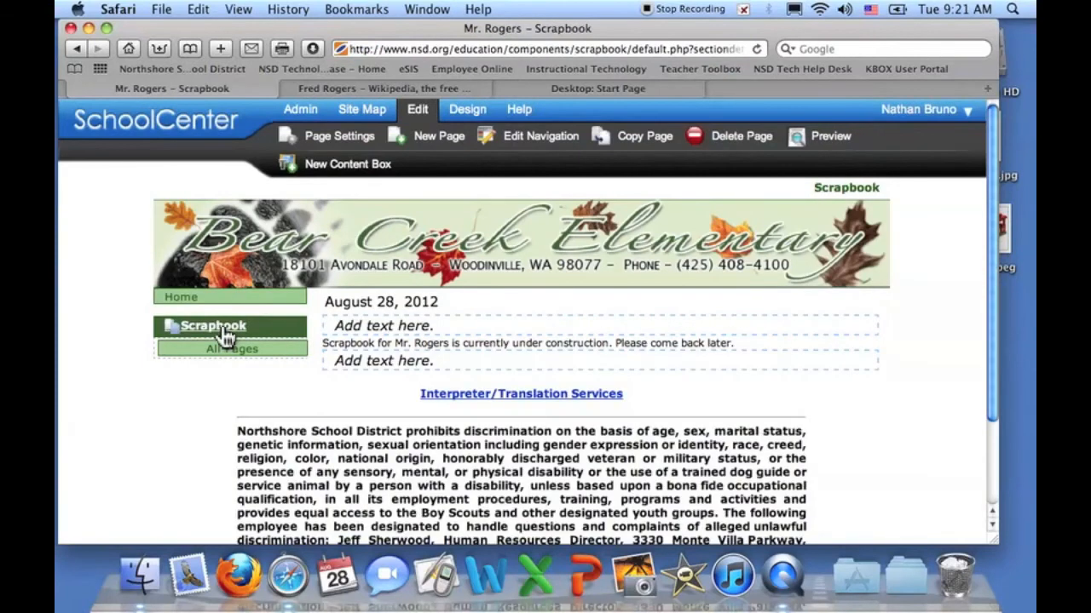
click(722, 134)
click(664, 223)
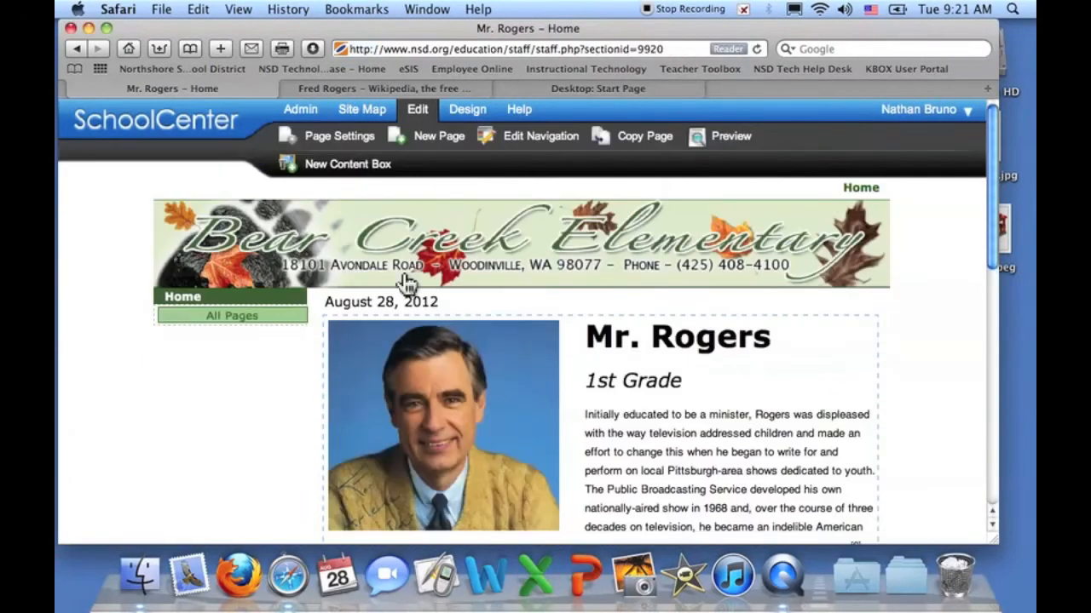
mouse_move(226, 316)
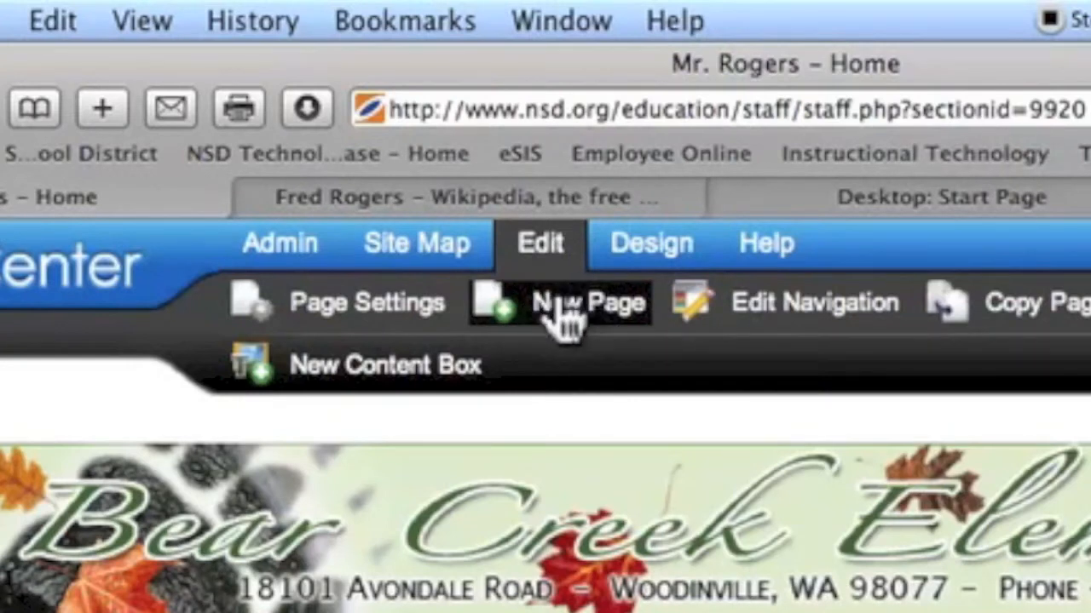
- Add a new Classroom Calendar page to the site
click(561, 308)
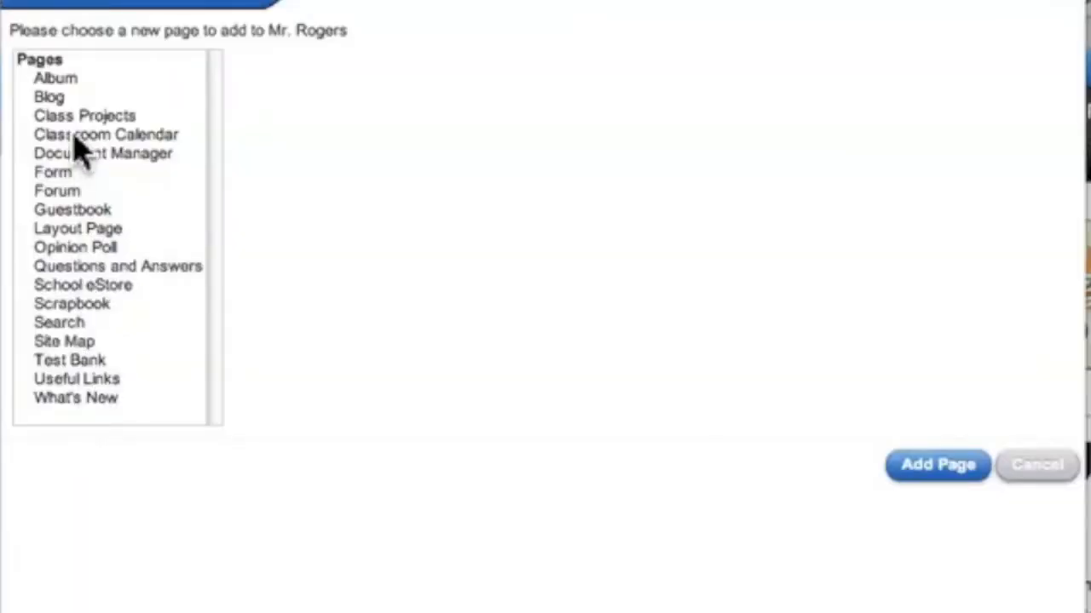
click(88, 134)
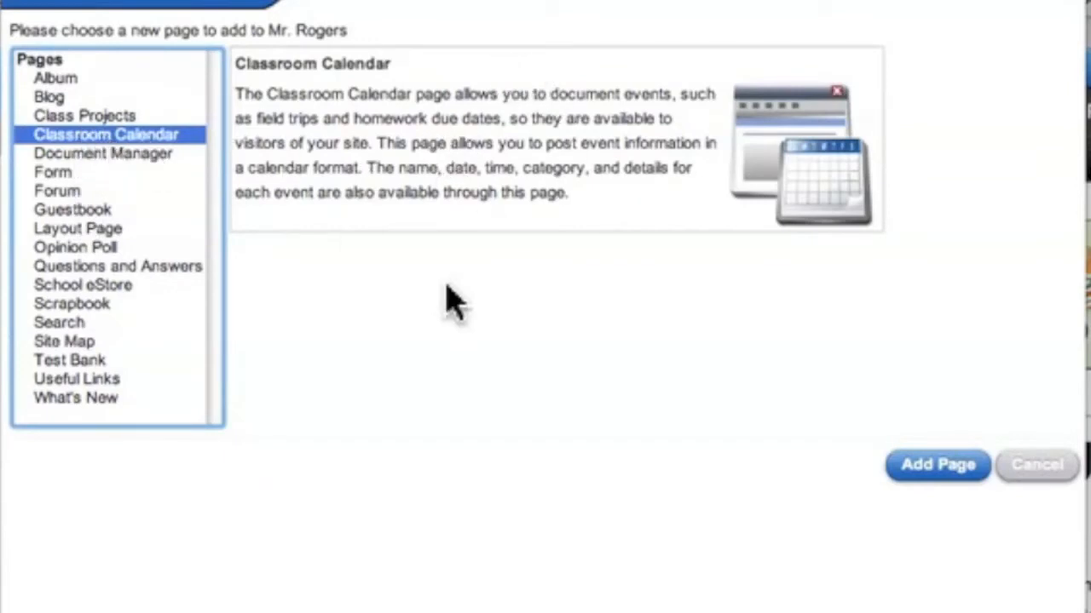
click(919, 469)
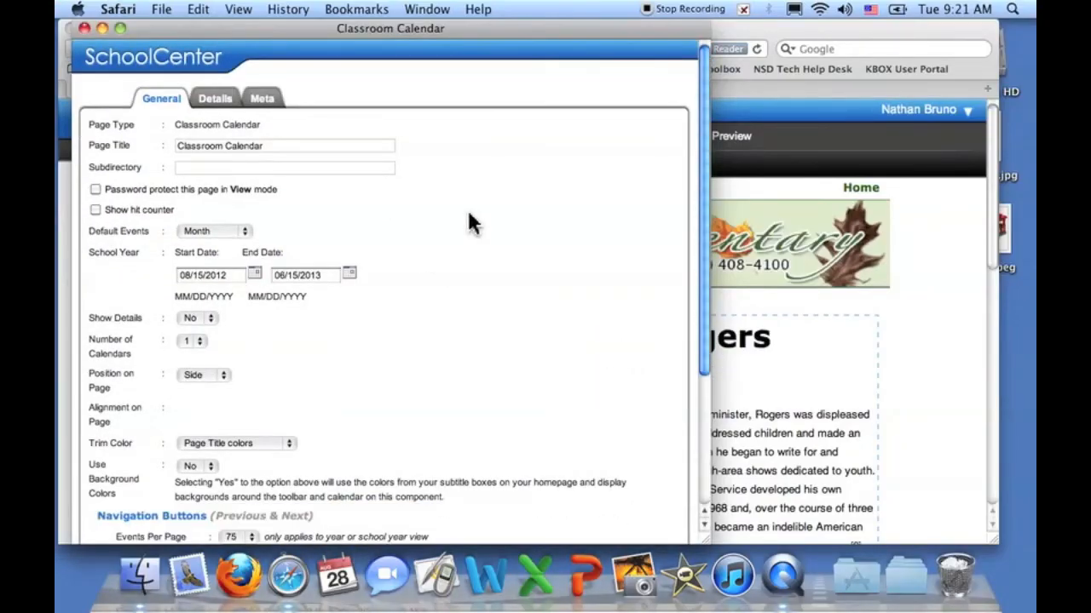
scroll(429, 356, down, 5)
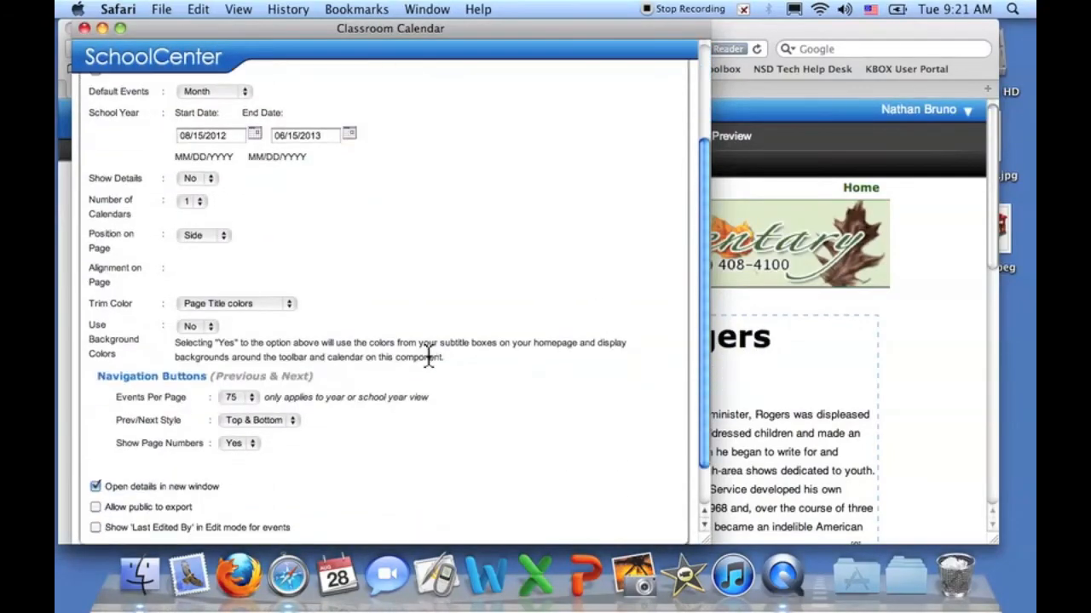
scroll(426, 356, up, 5)
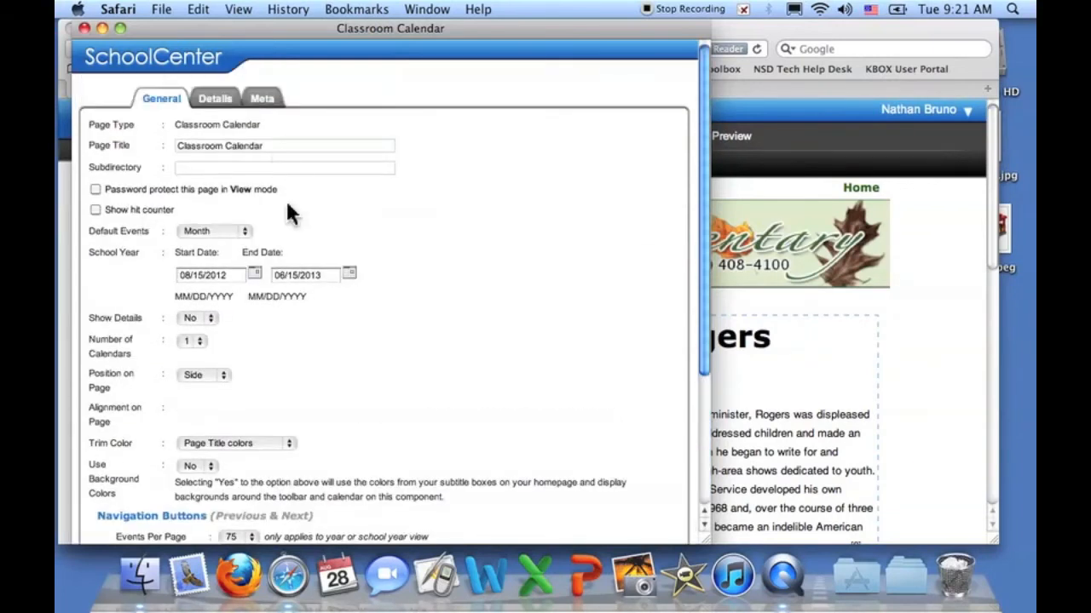
- Review the Classroom Calendar title and display settings, then close them with Done
click(223, 147)
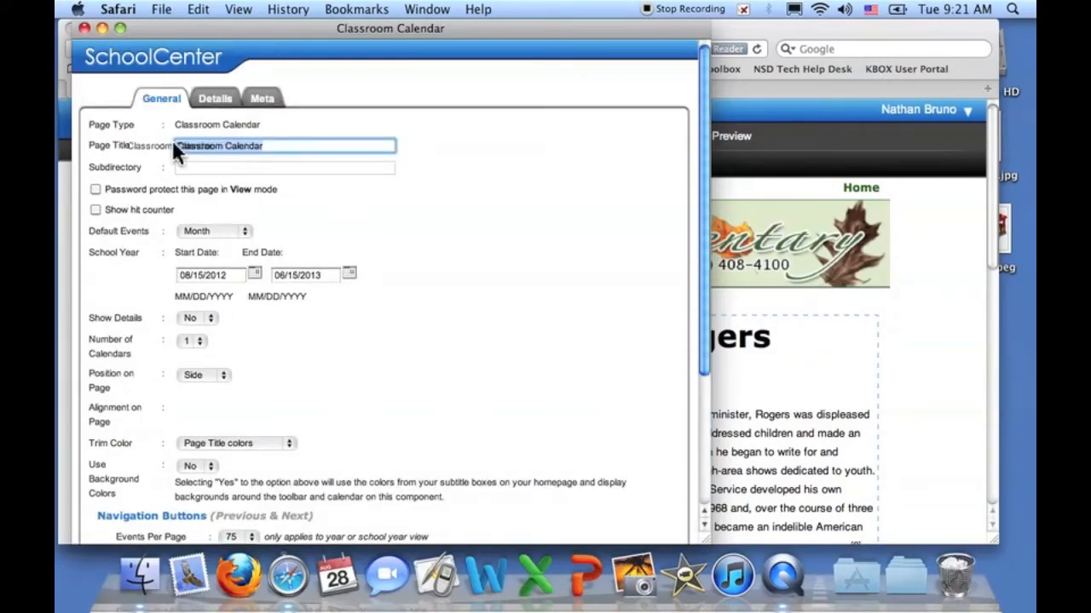
drag(172, 144, 281, 146)
scroll(455, 299, down, 5)
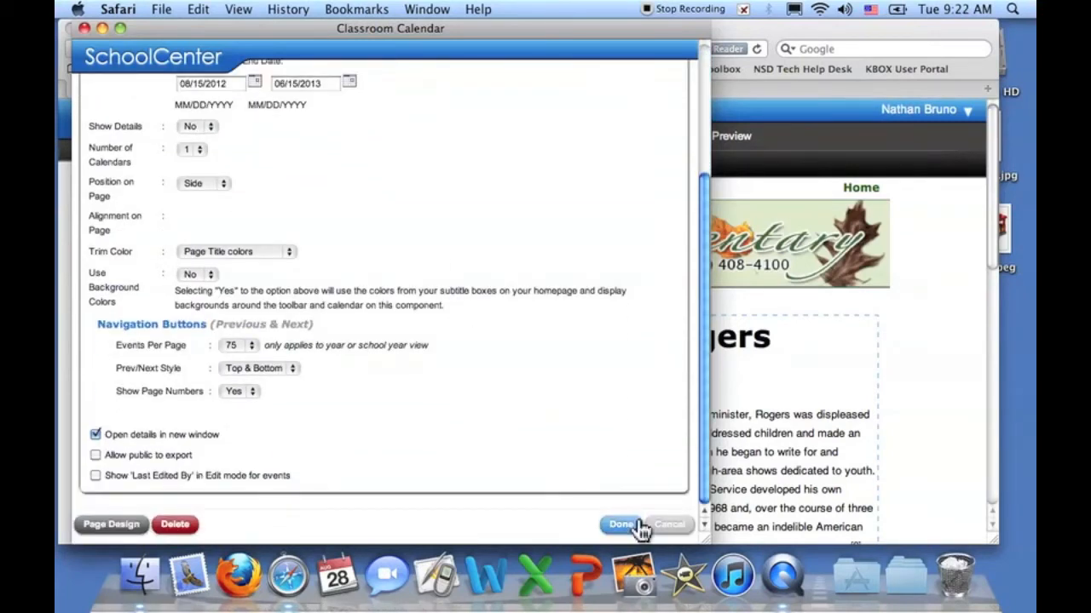
click(623, 525)
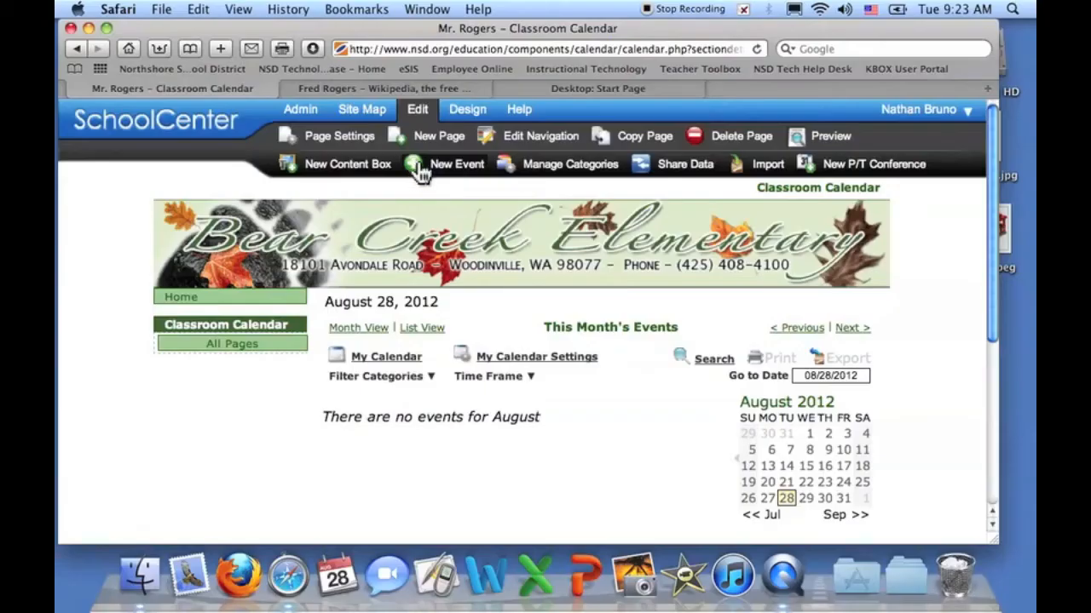
- Start a new calendar event dated August 29, 2012
click(442, 339)
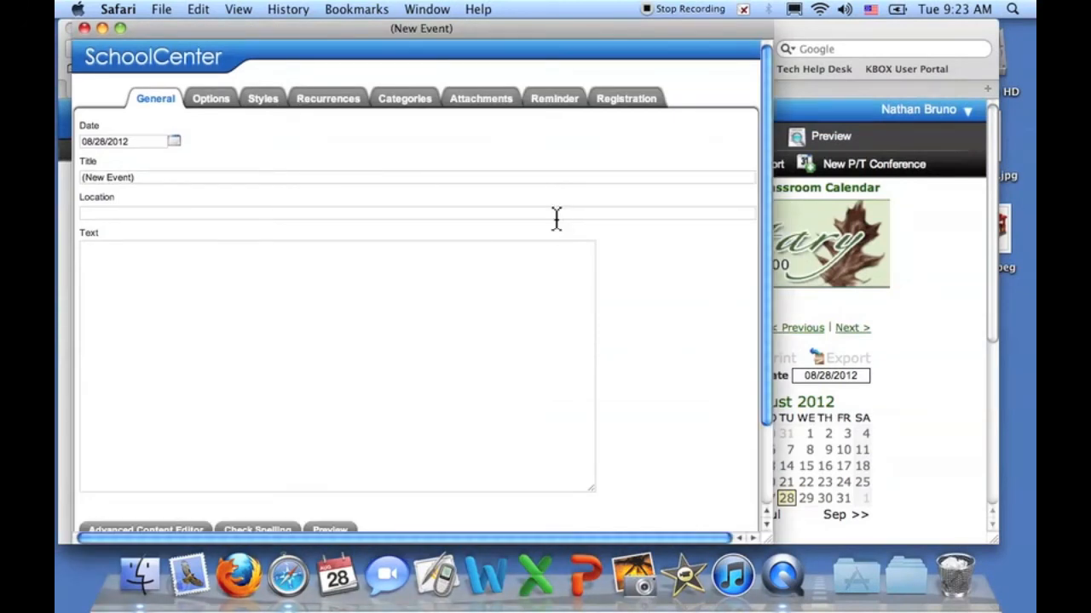
click(174, 141)
drag(213, 41, 672, 58)
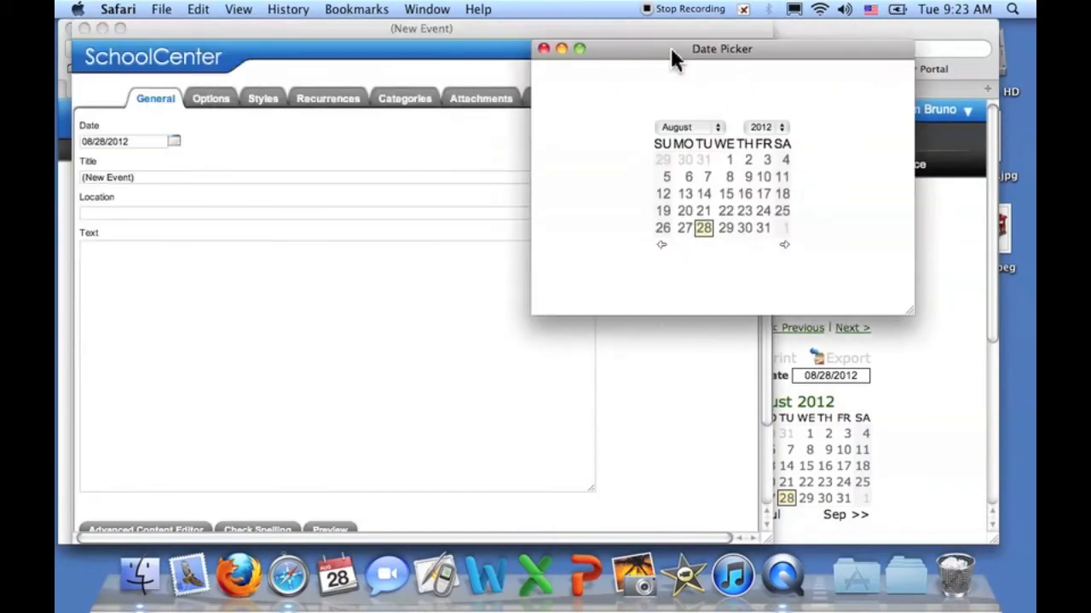
click(726, 229)
- Title the event 'Back to School Meeting', set location Bearcreek Elementary, and save it
triple_click(159, 182)
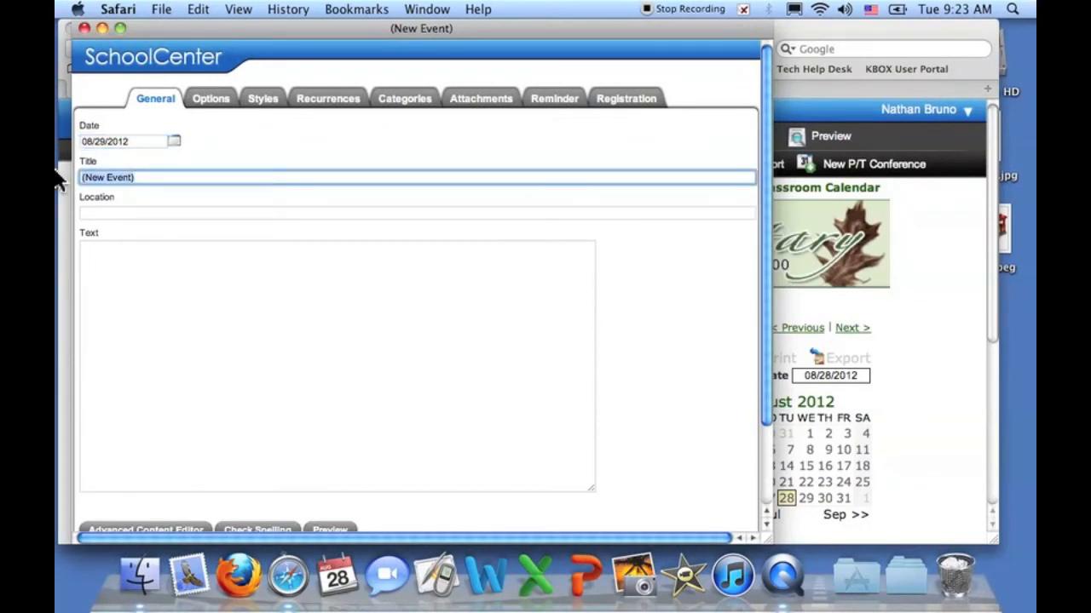
text(Back to )
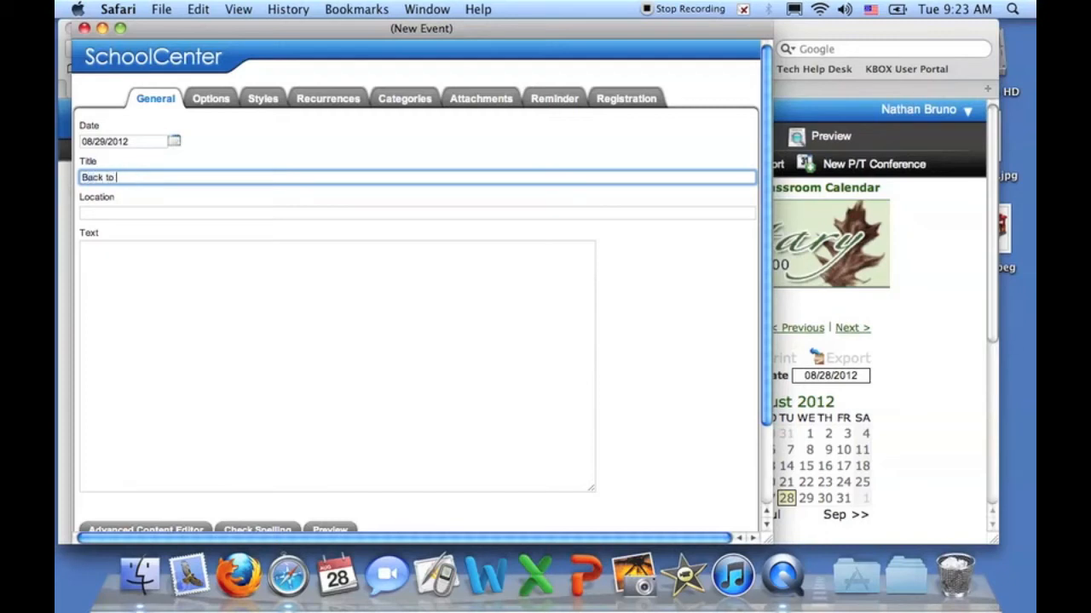
text(School Meeting)
click(128, 258)
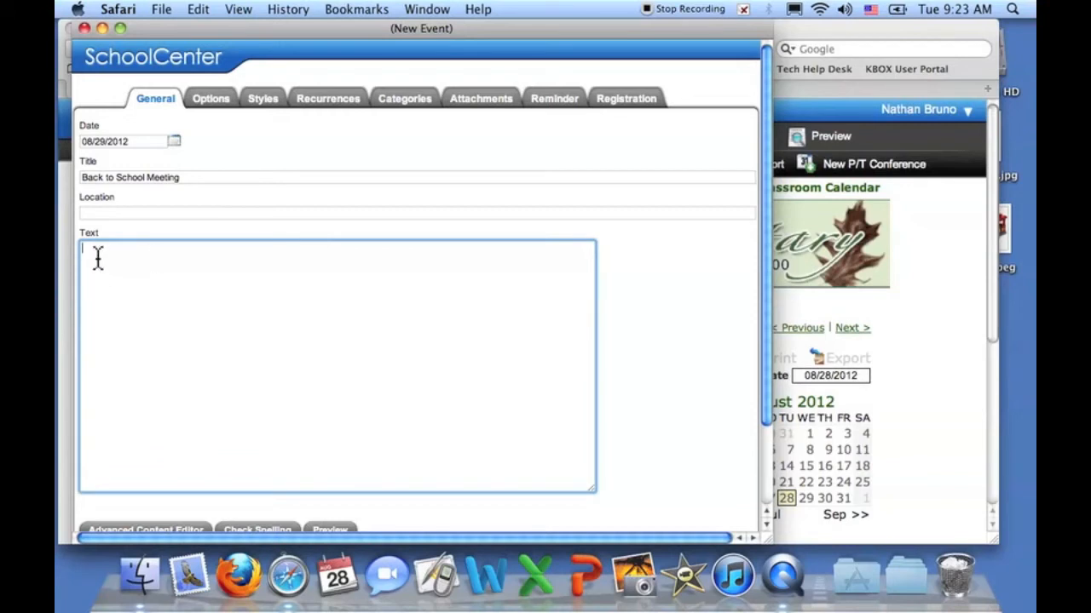
scroll(216, 400, down, 3)
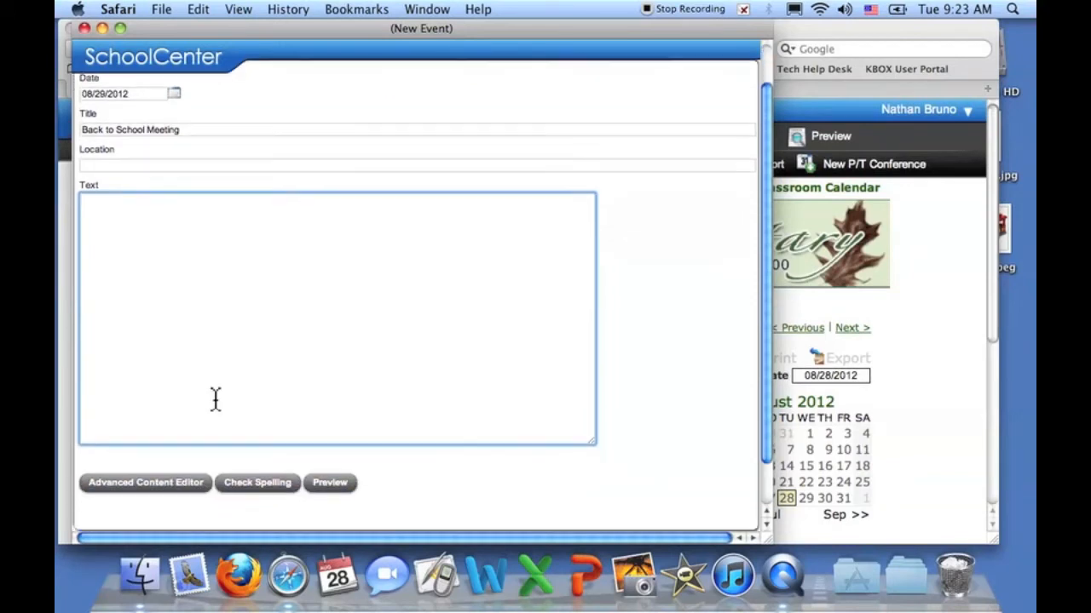
scroll(149, 247, up, 3)
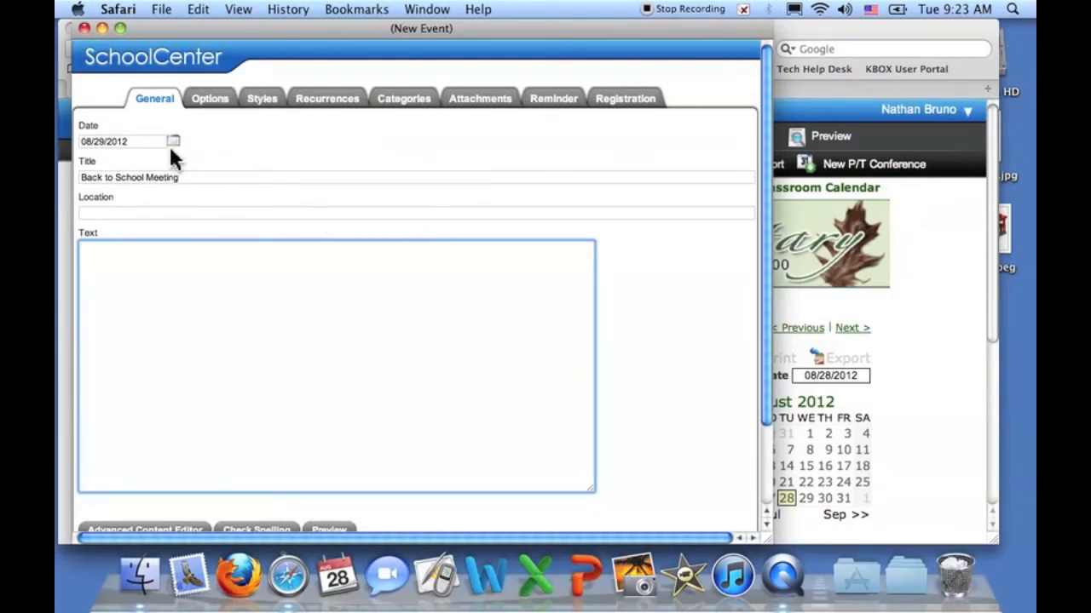
click(201, 213)
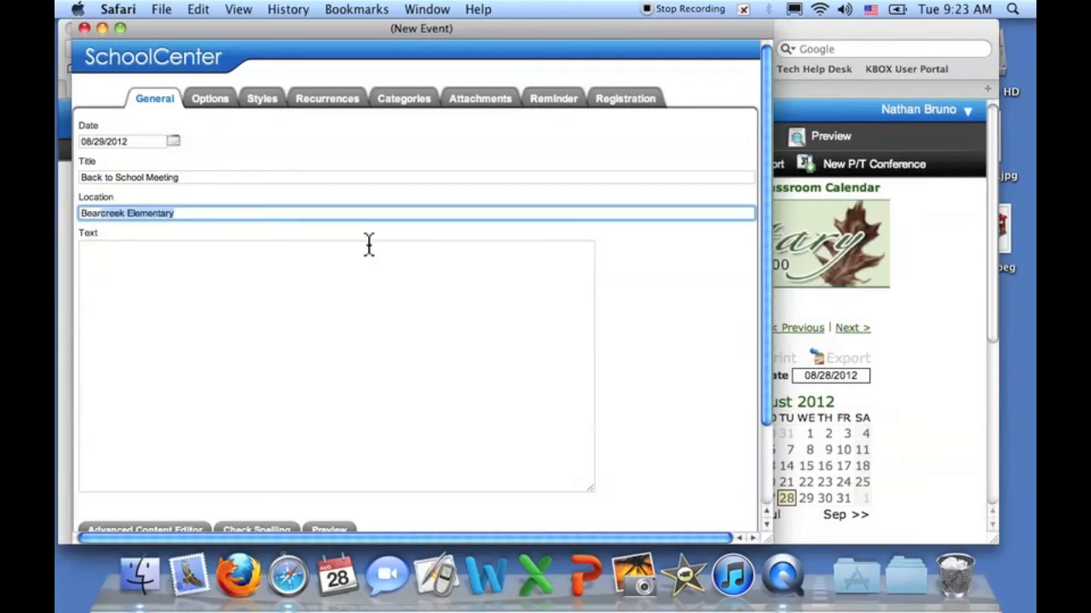
scroll(368, 245, down, 3)
click(685, 512)
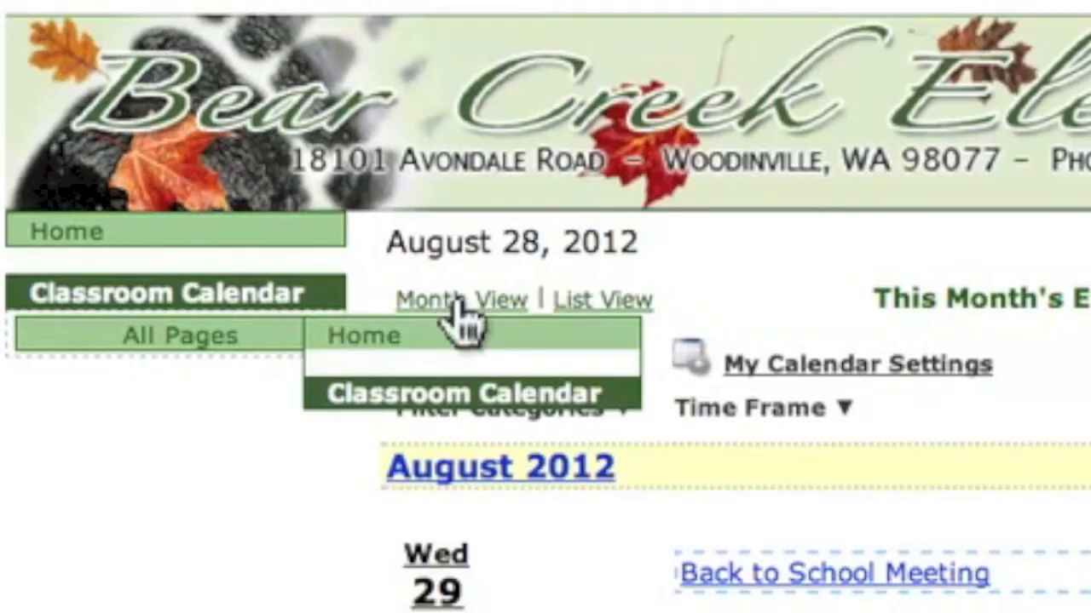
- Switch the calendar to Month View, then List View, then back to Month View
click(460, 300)
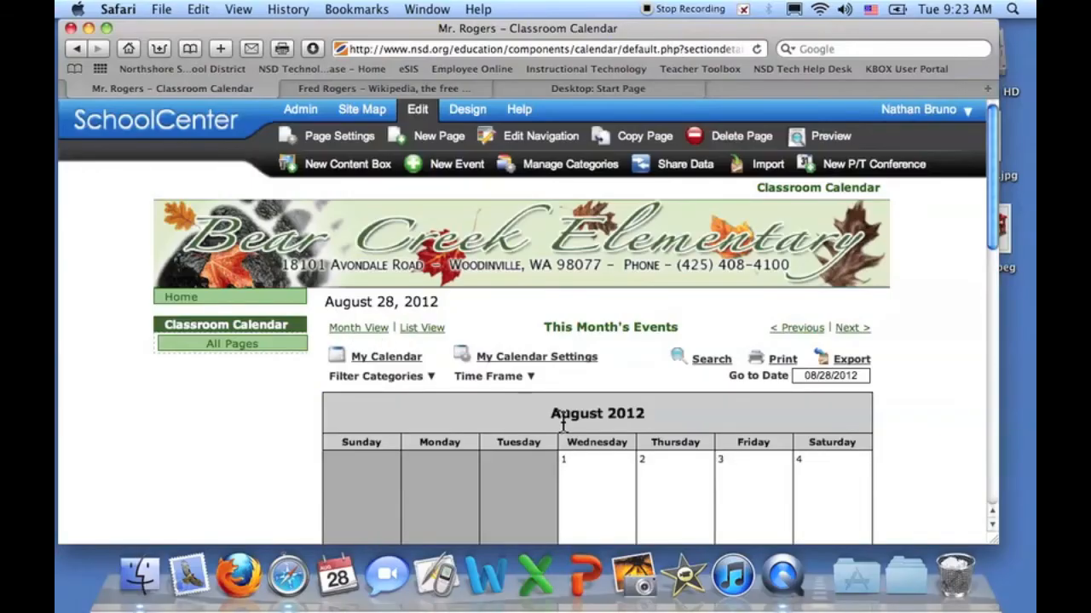
scroll(562, 424, down, 10)
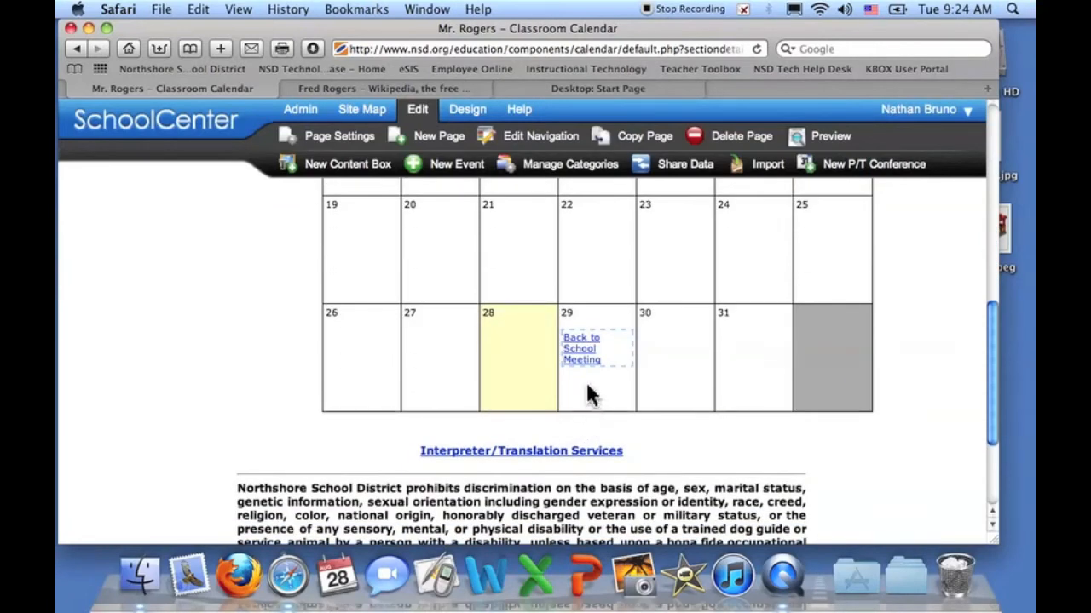
scroll(588, 385, up, 2)
scroll(588, 390, up, 15)
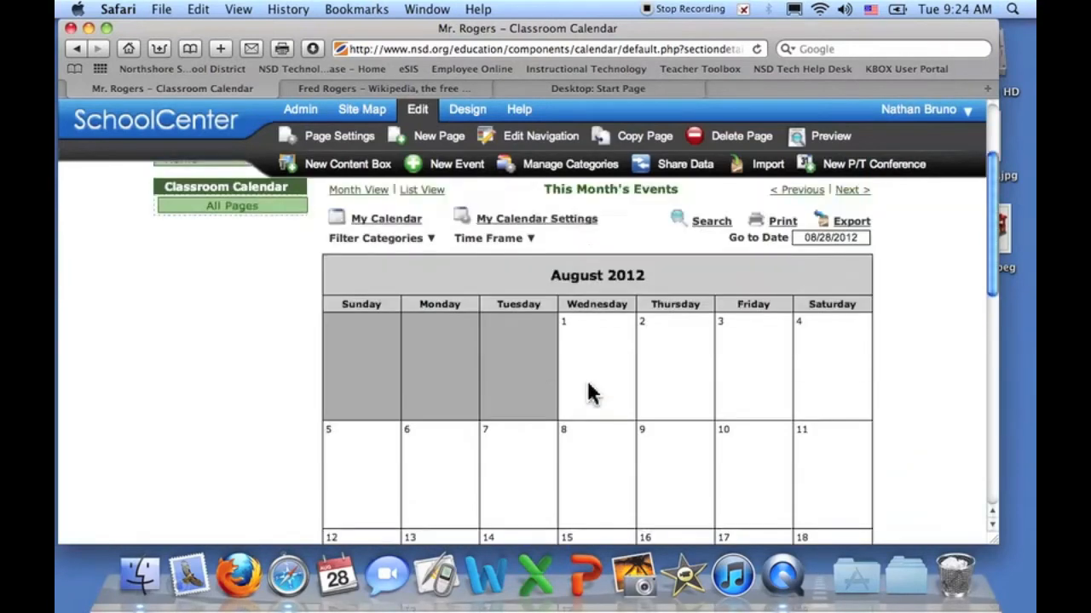
click(410, 331)
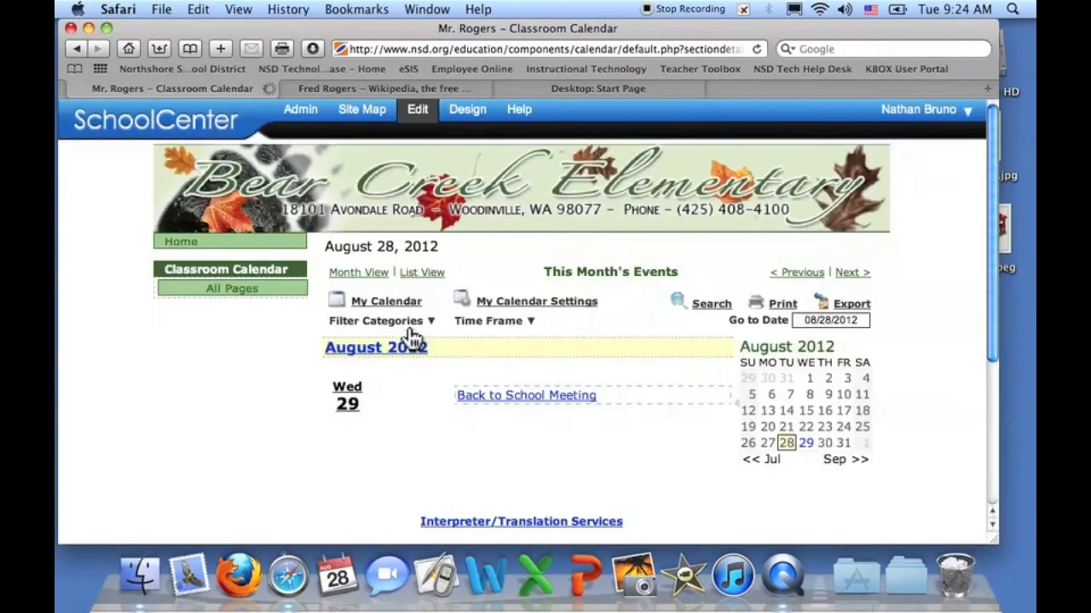
scroll(553, 442, down, 3)
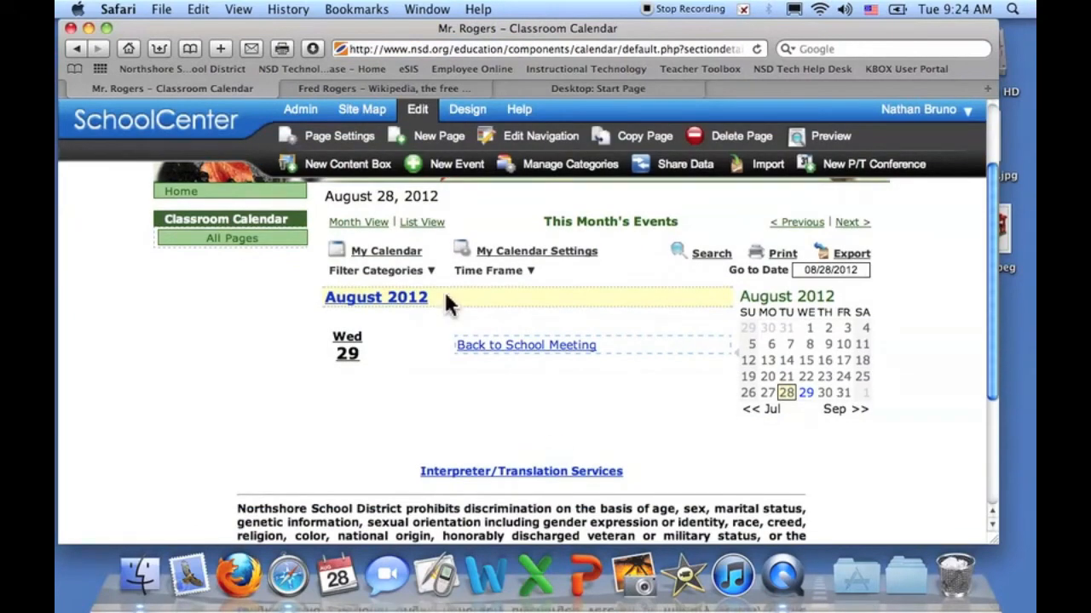
click(365, 223)
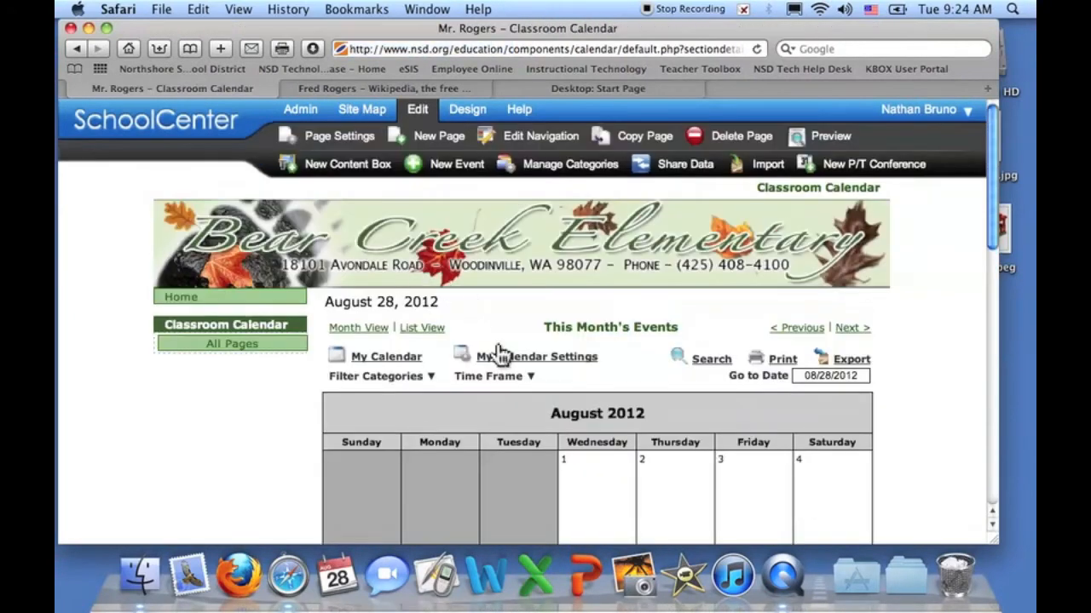
scroll(571, 467, down, 12)
scroll(571, 469, down, 3)
scroll(571, 469, up, 12)
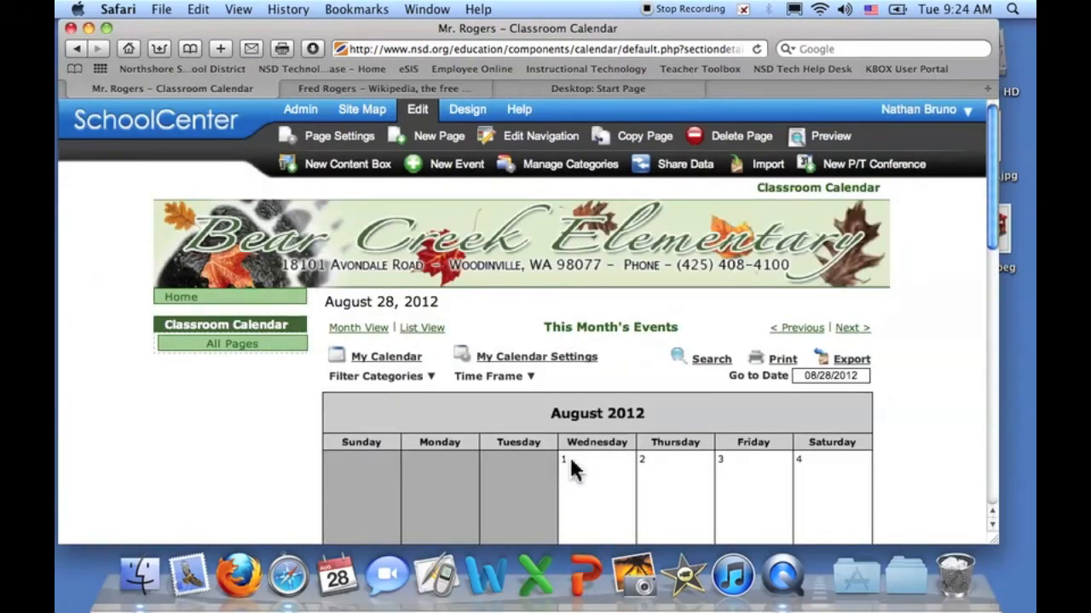
- Create a new calendar category named 'Assignments'
click(588, 170)
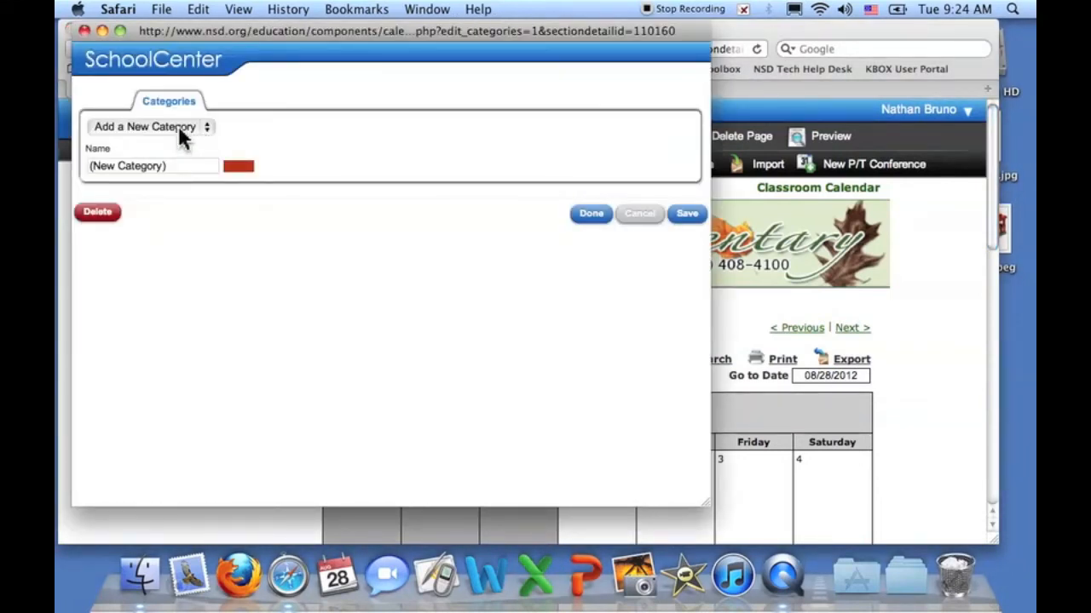
click(173, 167)
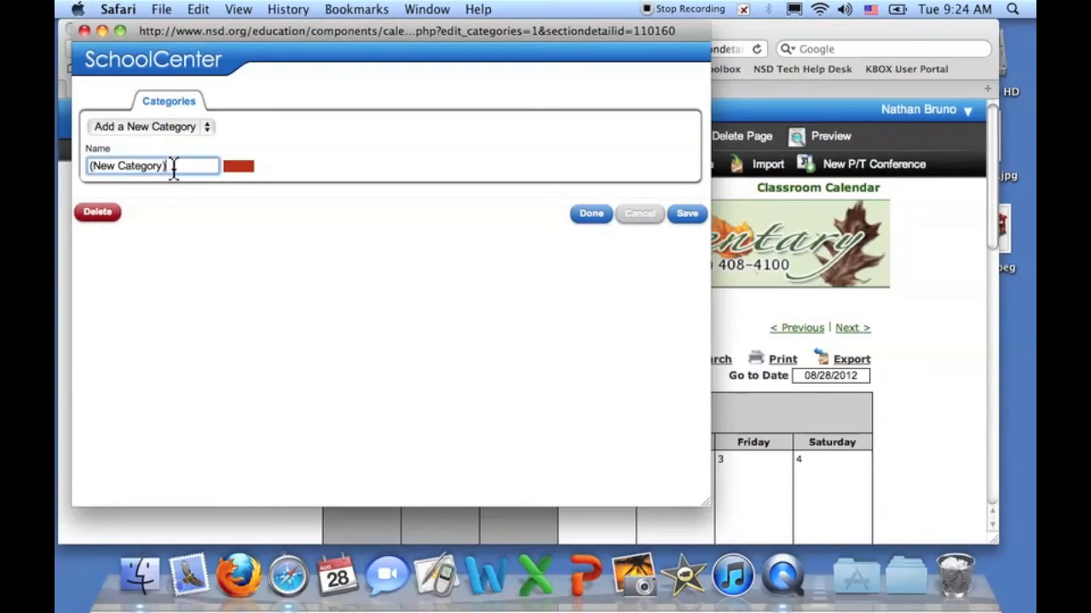
key(BackSpace)
key(BackSpace)
key(BackSpace)
key(BackSpace)
key(BackSpace)
key(BackSpace)
key(BackSpace)
key(BackSpace)
key(BackSpace)
key(BackSpace)
key(BackSpace)
key(BackSpace)
key(BackSpace)
key(BackSpace)
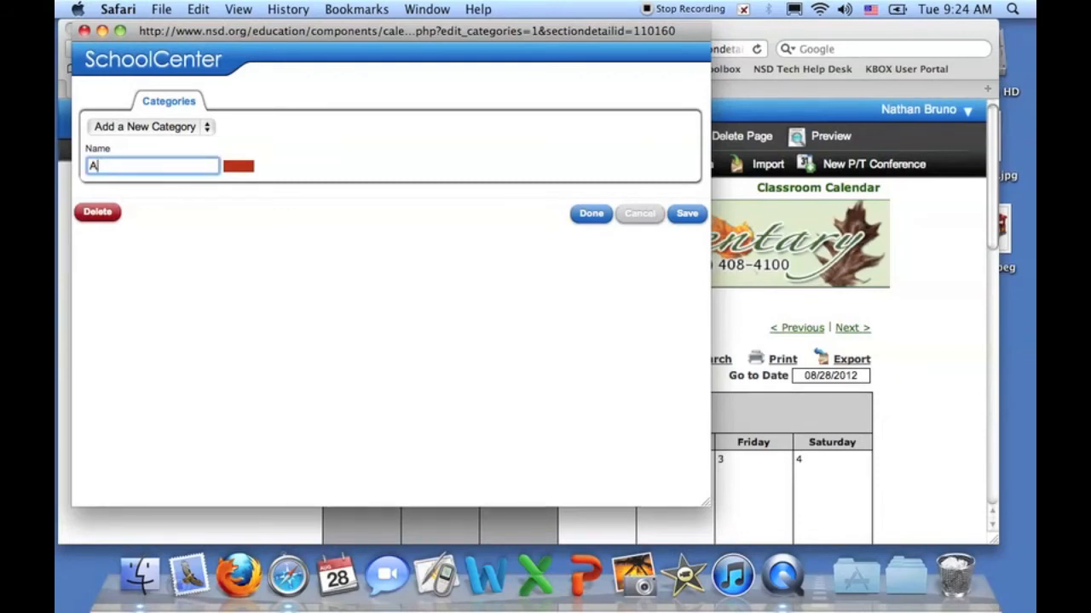
text(Assignments)
click(682, 214)
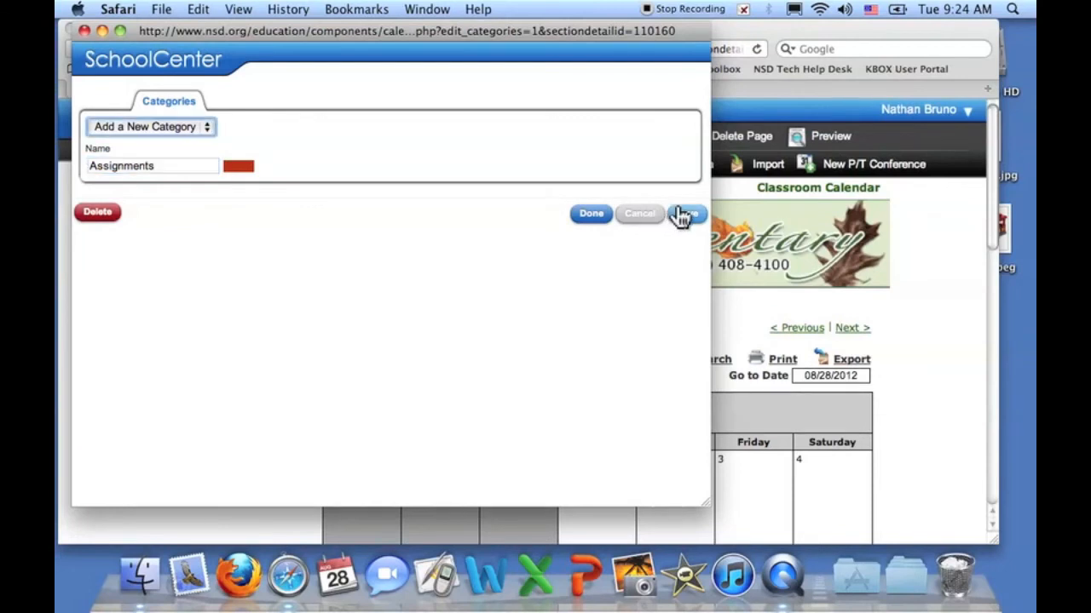
- Rename the Assignments category to 'Field Trips', save, and close category management
click(205, 127)
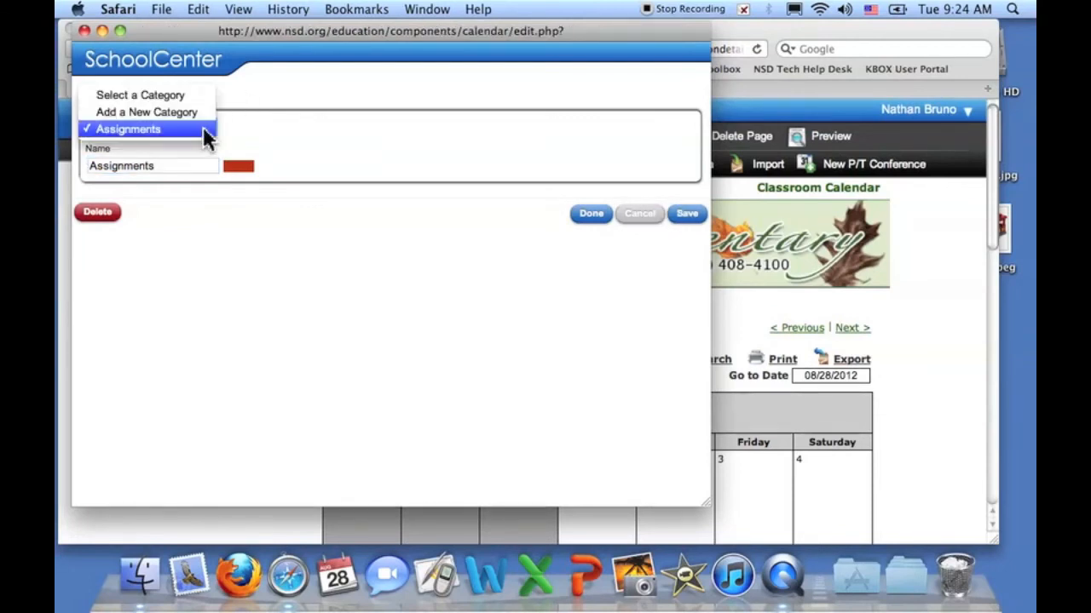
click(173, 164)
drag(173, 166, 67, 166)
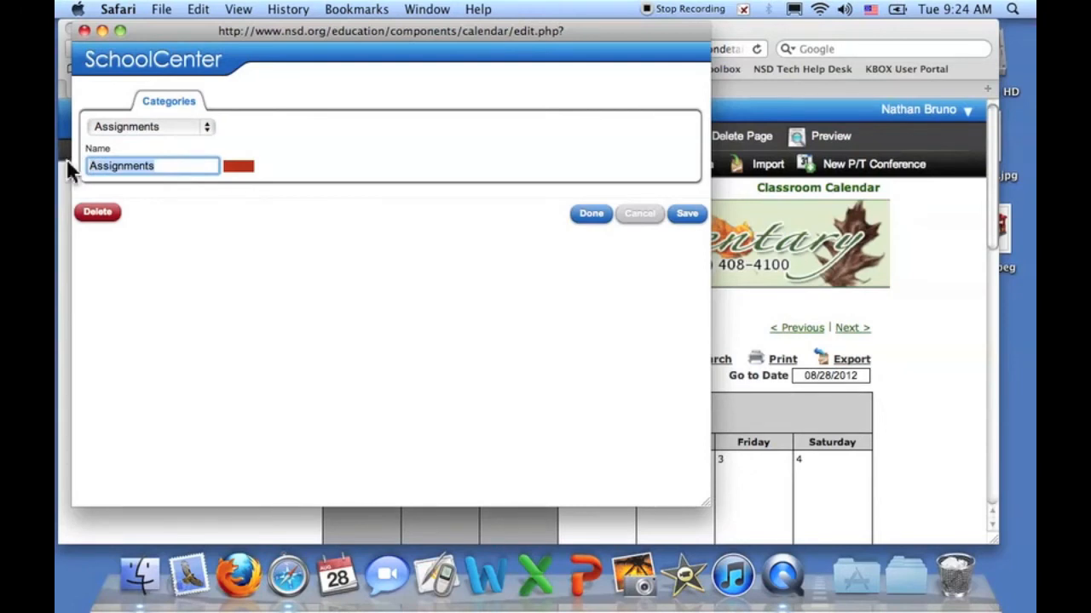
text(Field Trips)
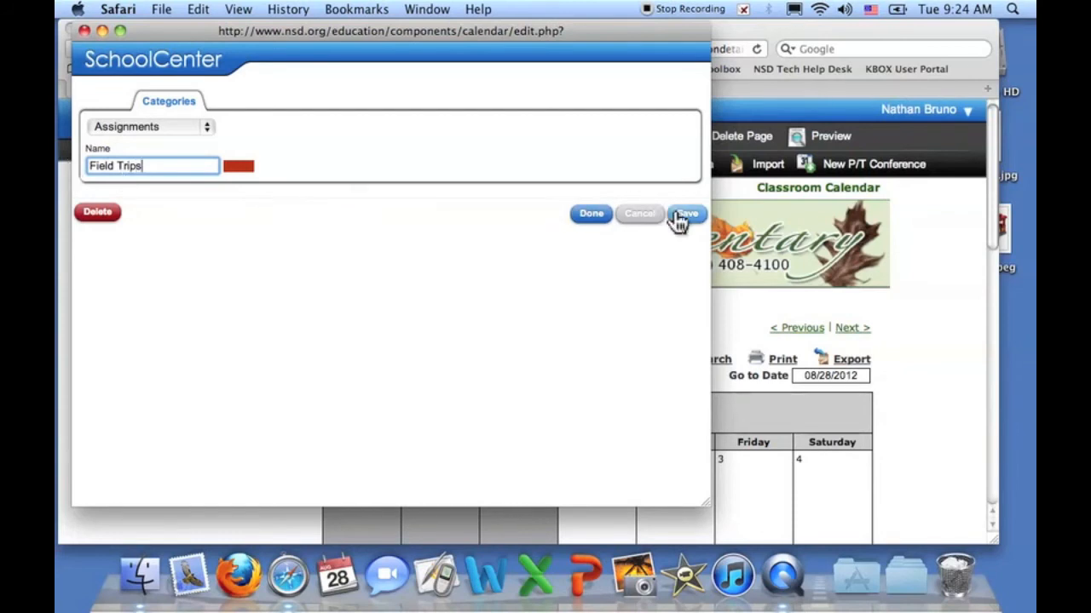
click(670, 216)
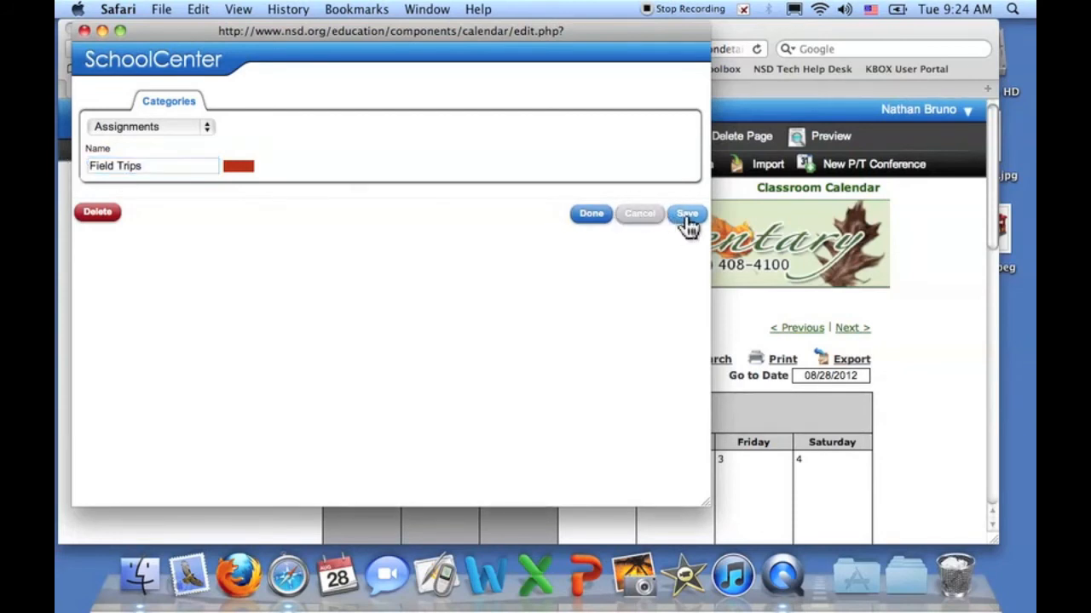
click(203, 126)
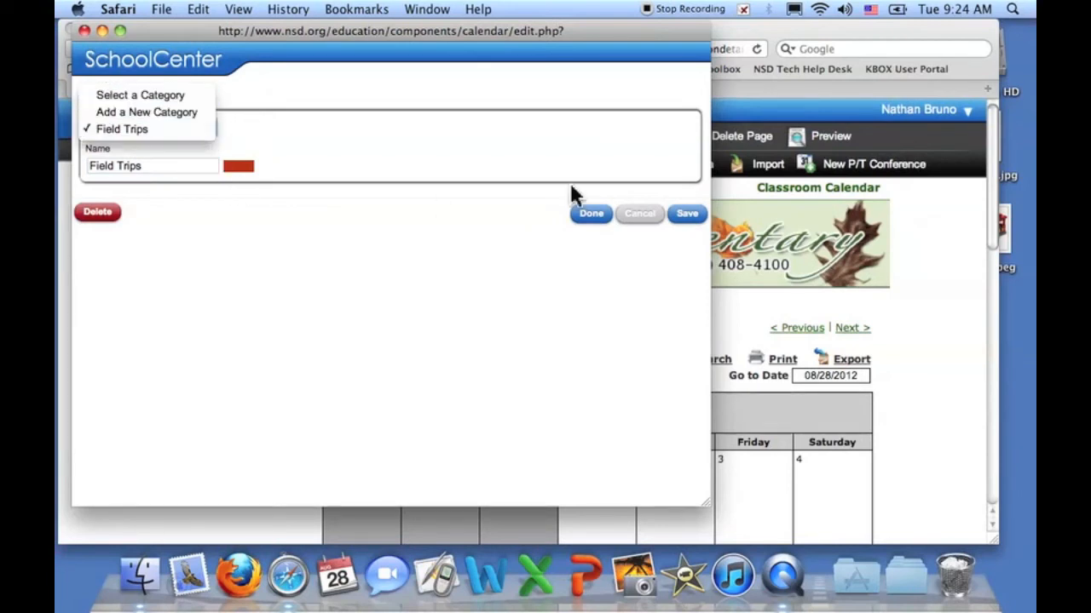
click(597, 215)
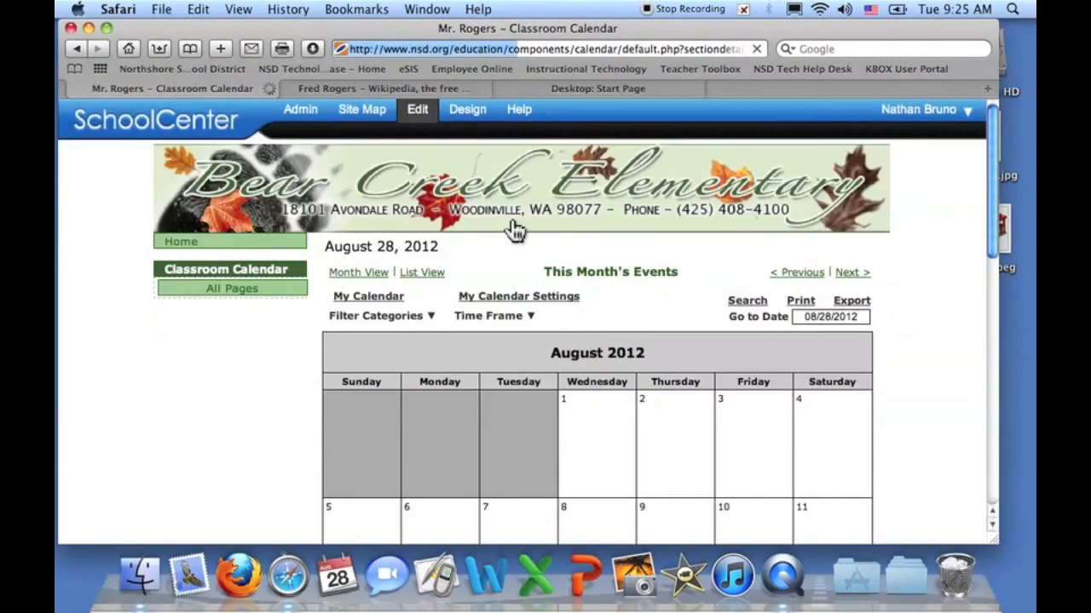
- Edit the August 29 Back to School Meeting event, keep Field Trips checked, and save
scroll(531, 392, down, 10)
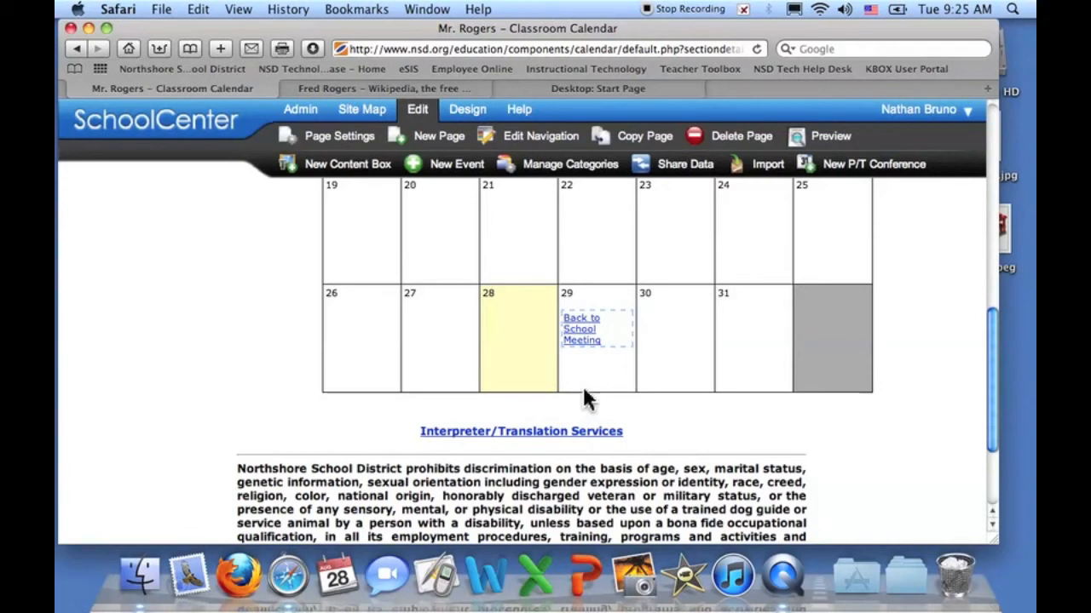
click(577, 331)
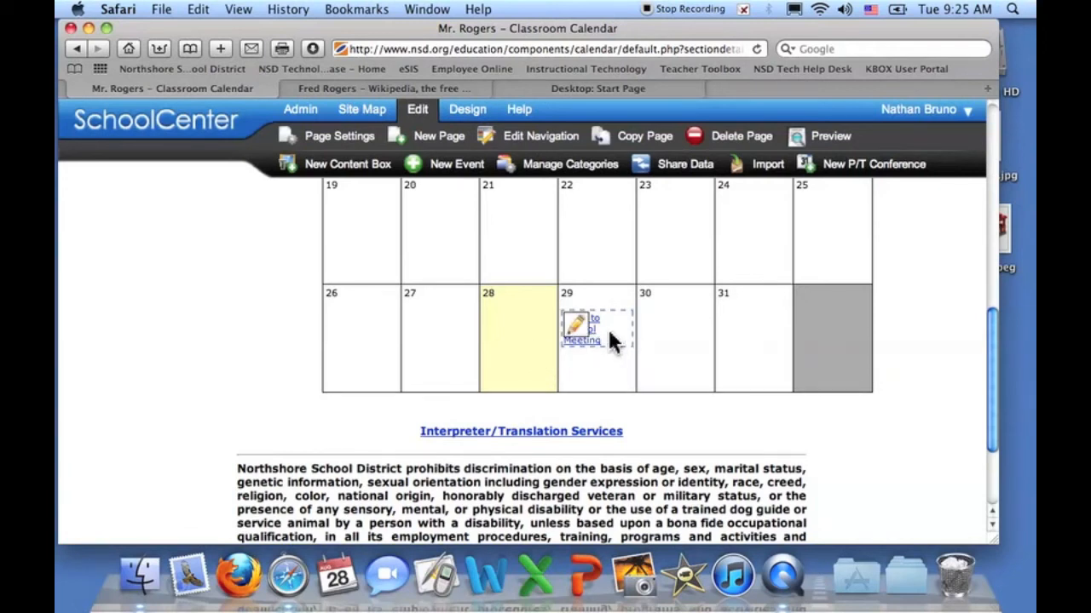
click(579, 329)
click(602, 348)
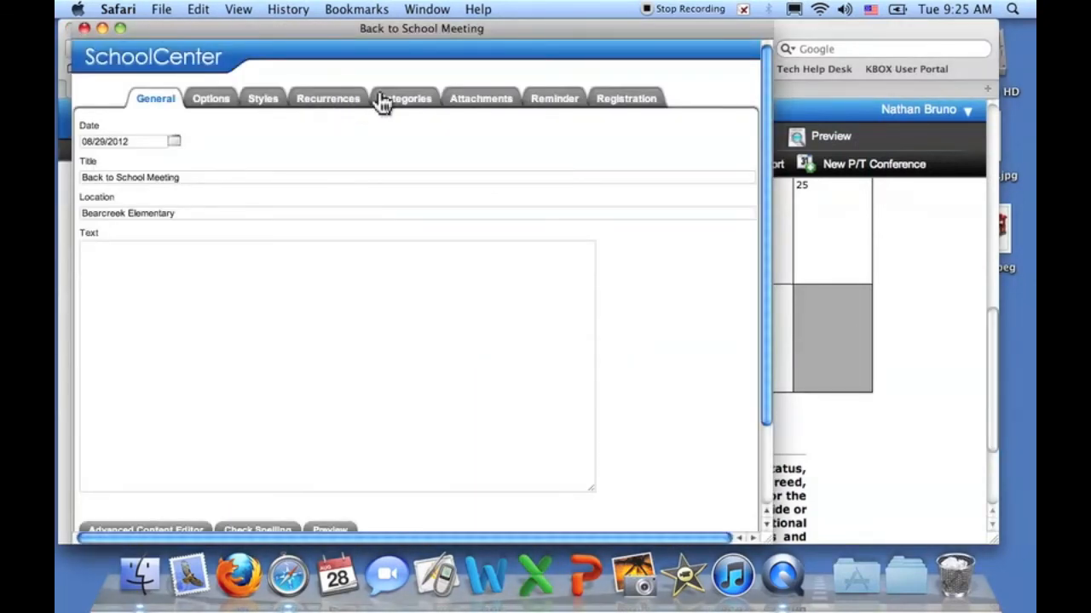
click(423, 102)
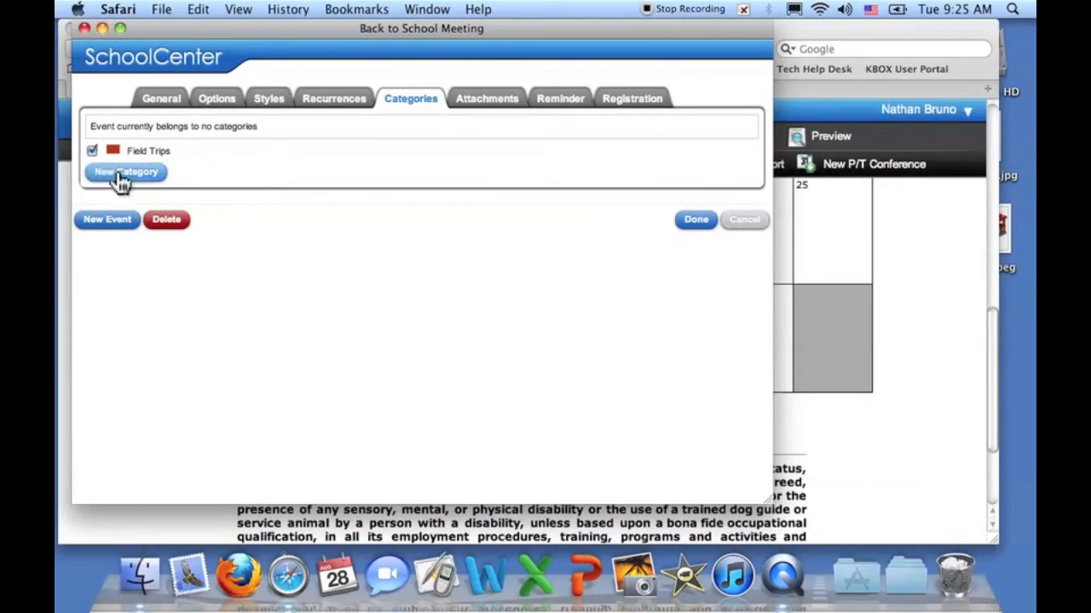
click(705, 223)
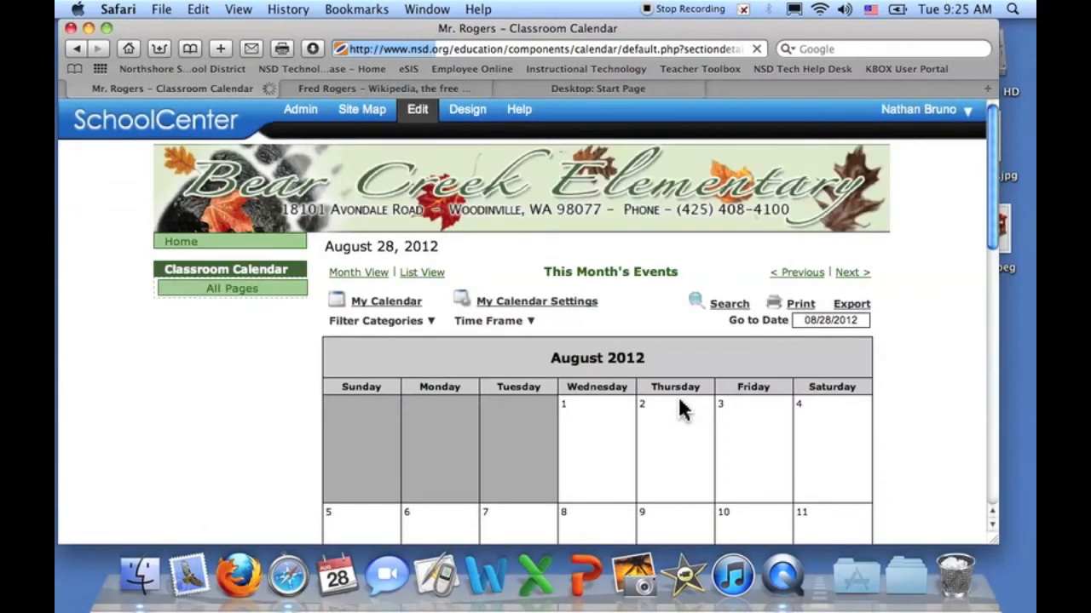
scroll(666, 428, up, 1)
mouse_move(569, 356)
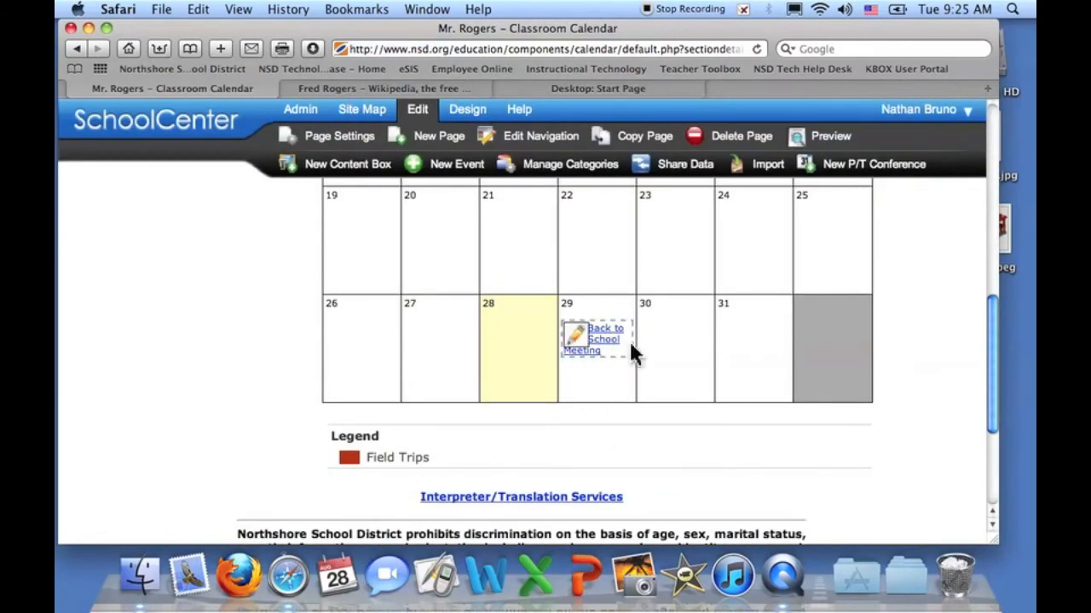
scroll(673, 366, down, 3)
scroll(671, 339, up, 10)
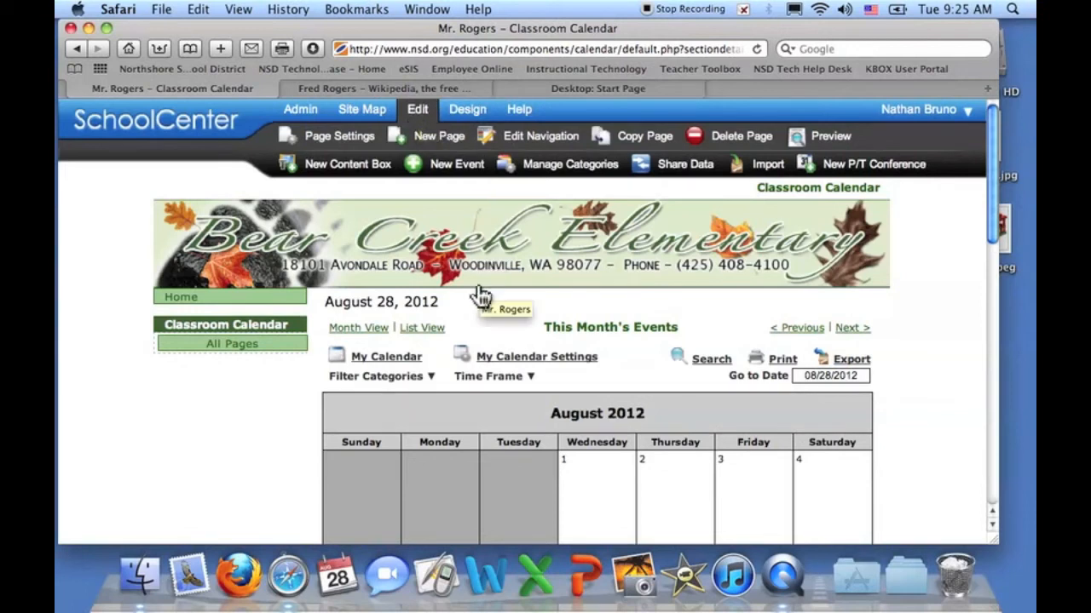
- Create a Document Manager page titled 'Classroom Documents'
click(424, 143)
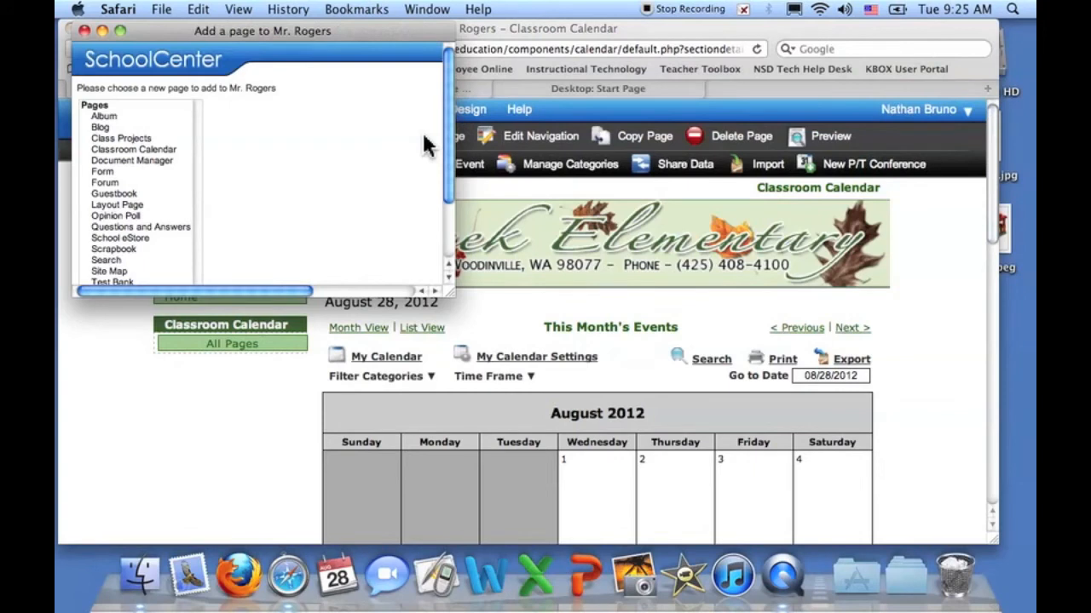
click(126, 162)
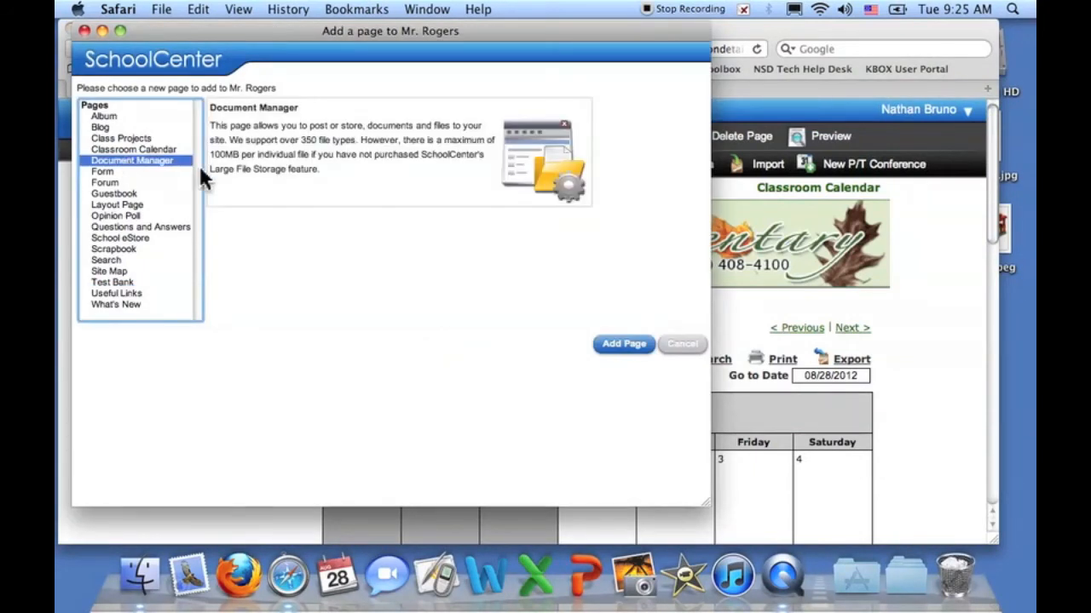
click(627, 345)
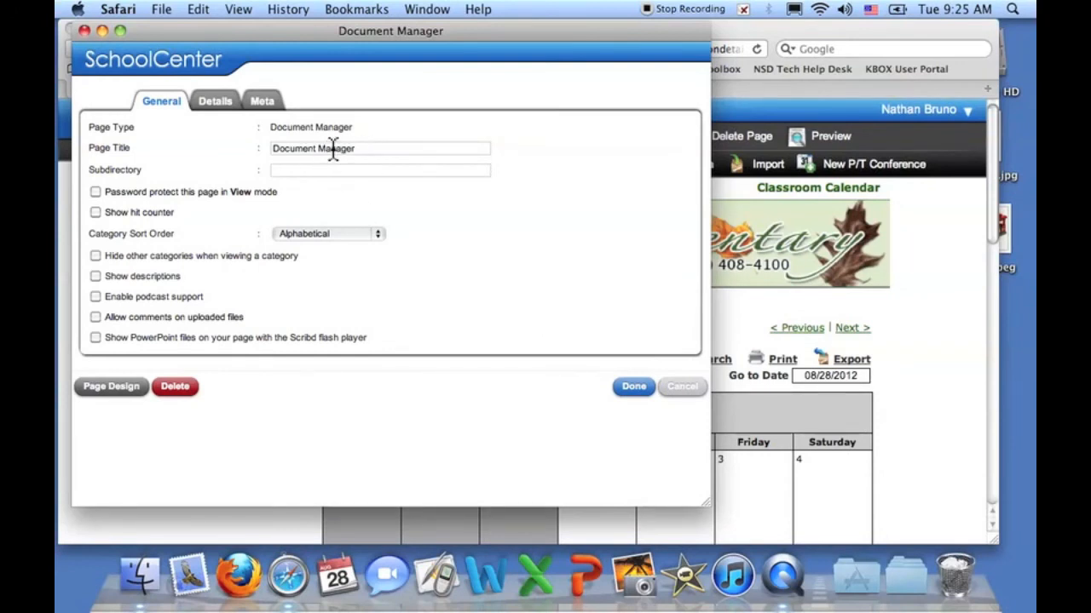
drag(272, 148, 377, 148)
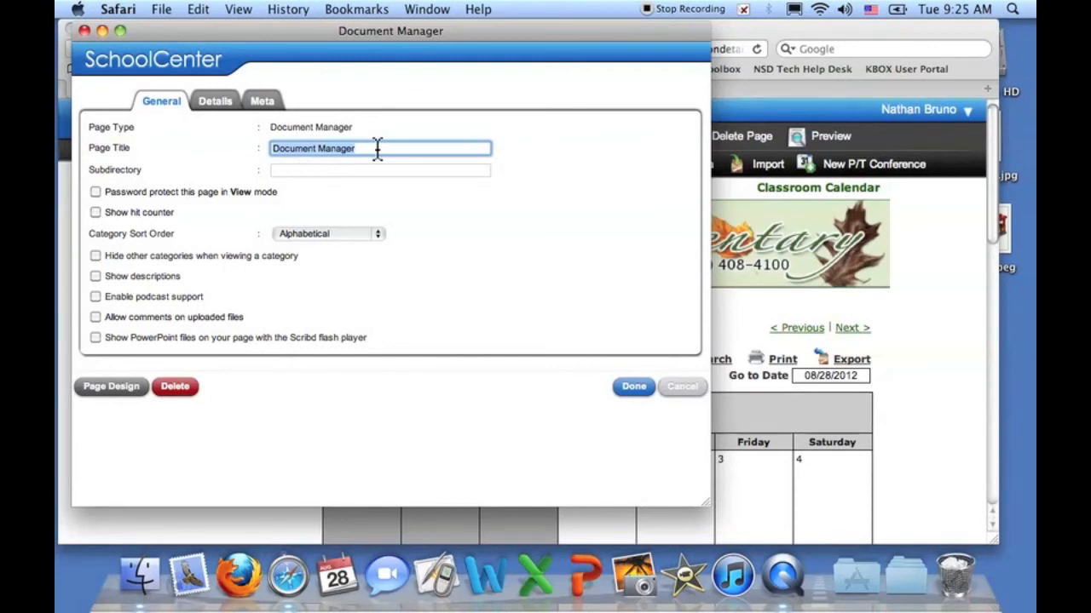
text(Classroom)
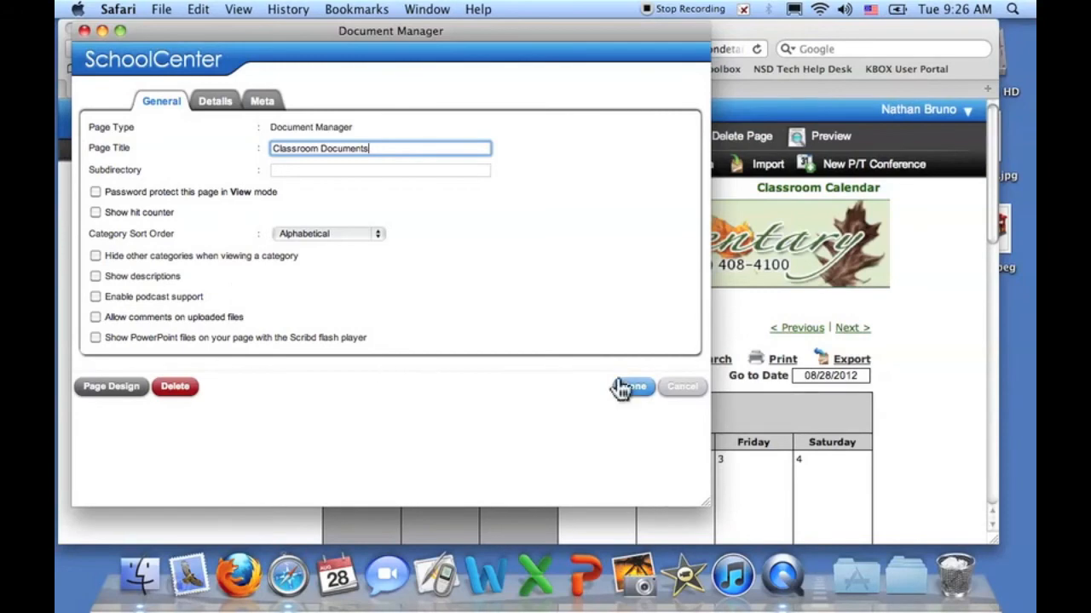
click(639, 397)
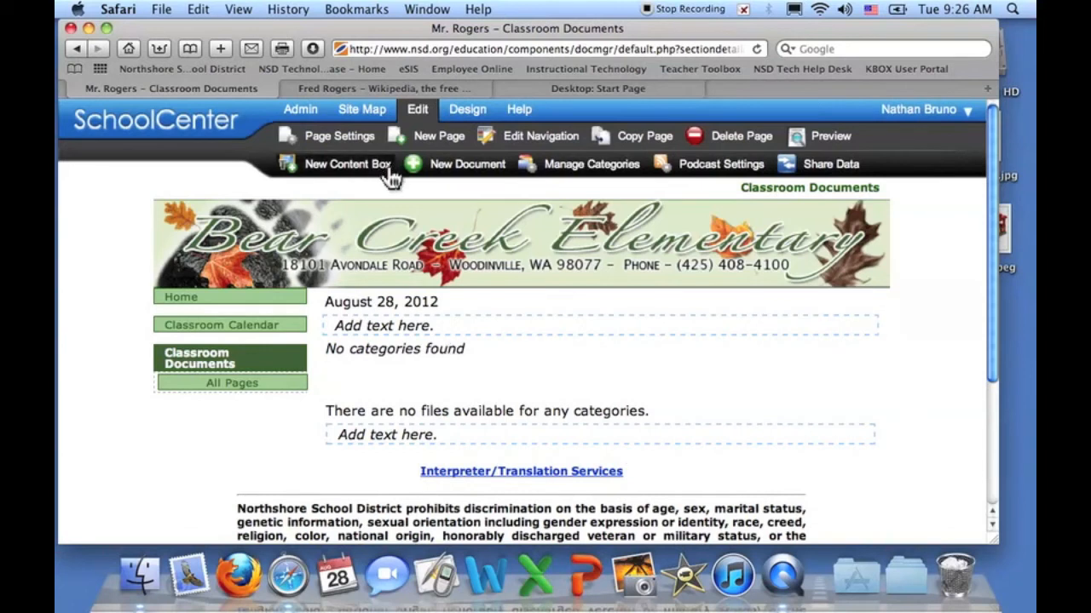
- Bring up the New Document upload window for the Classroom Documents page
mouse_move(535, 347)
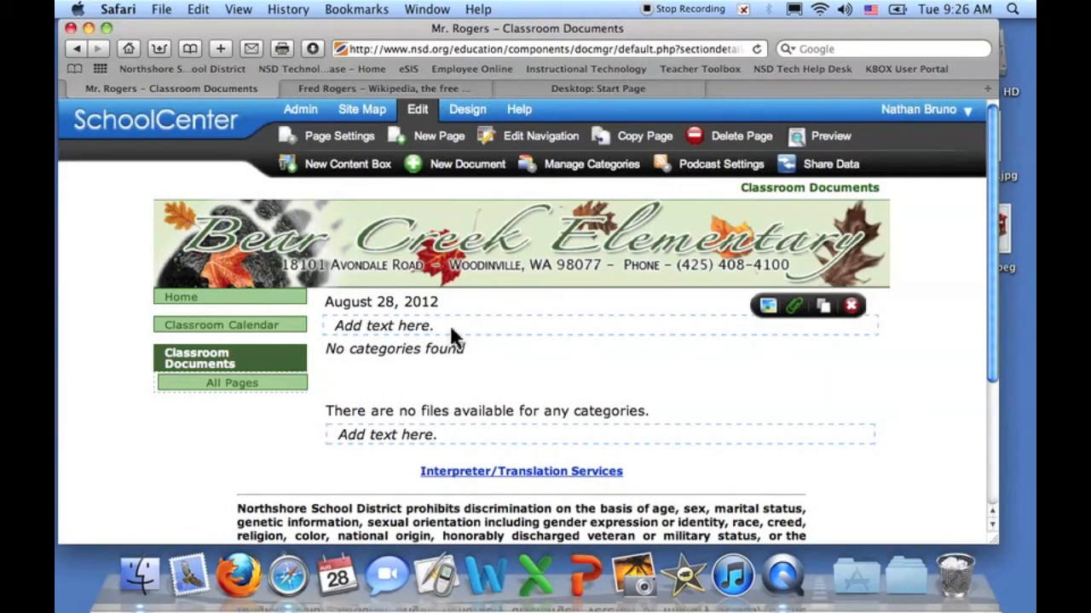
mouse_move(496, 435)
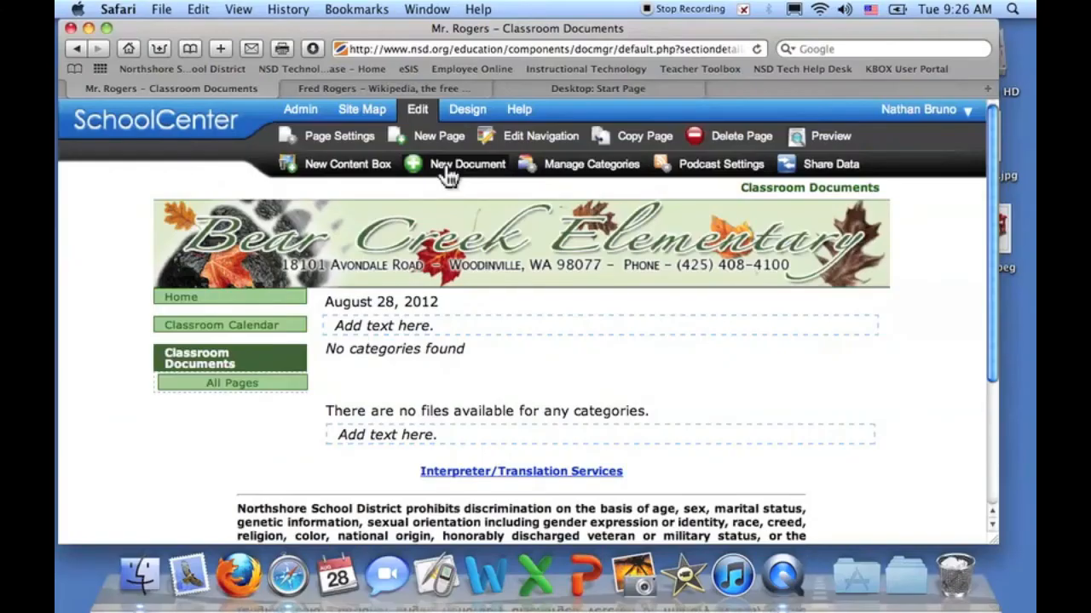
click(591, 354)
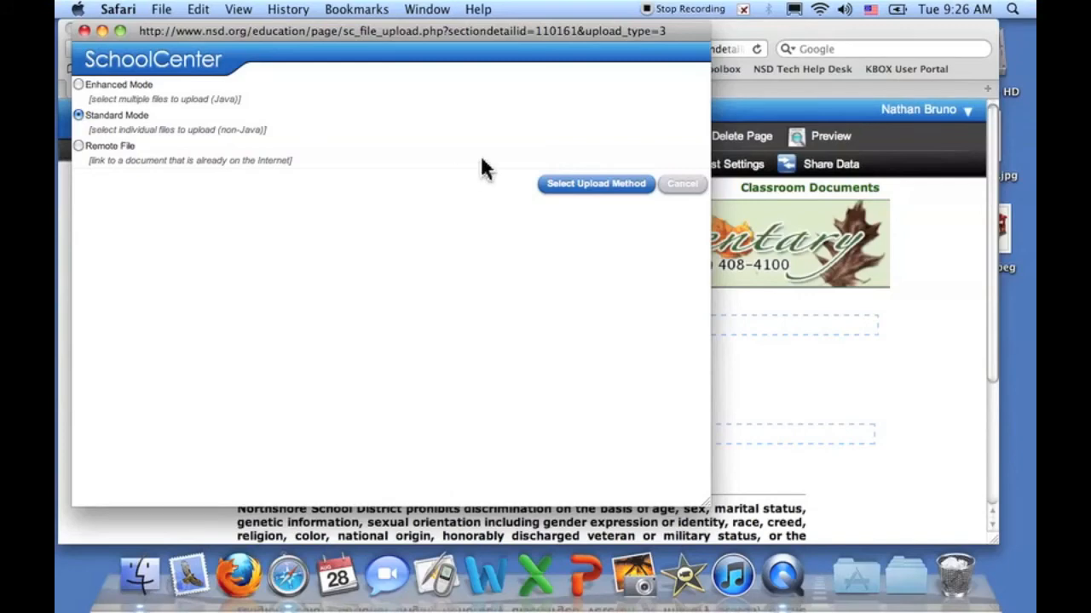
- Search the web for 'such a good feeling lyrics' from the browser search field
click(832, 28)
click(436, 85)
click(869, 49)
text(he)
key(BackSpace)
key(BackSpace)
key(BackSpace)
key(BackSpace)
key(BackSpace)
key(BackSpace)
key(BackSpace)
key(BackSpace)
text(such a good feeling lyrics)
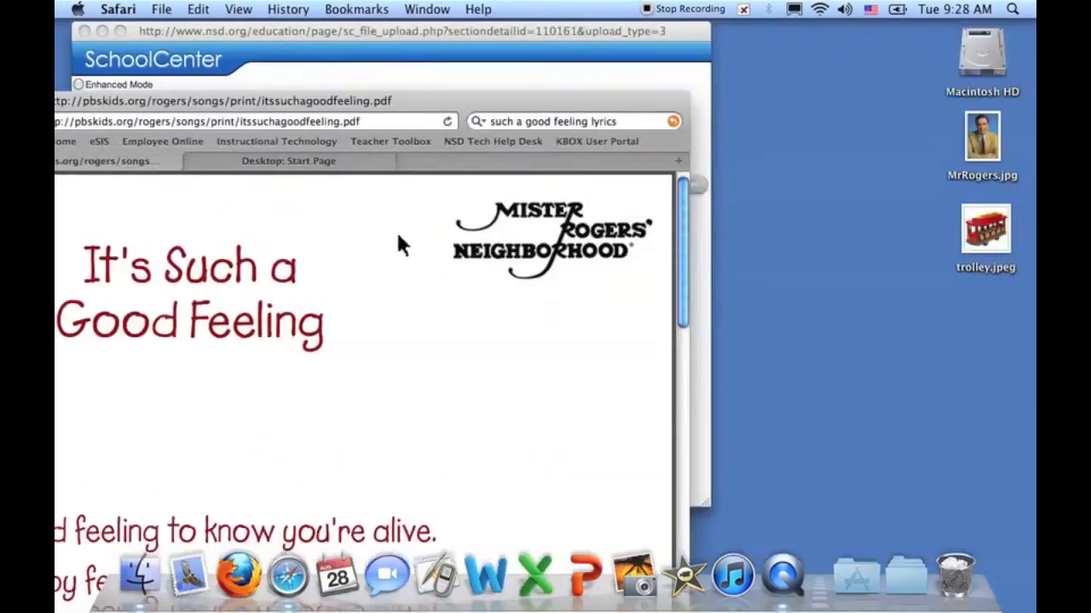
- Save the lyrics PDF to the Desktop, open it in Adobe Reader to check, then close Reader
click(162, 9)
key(Escape)
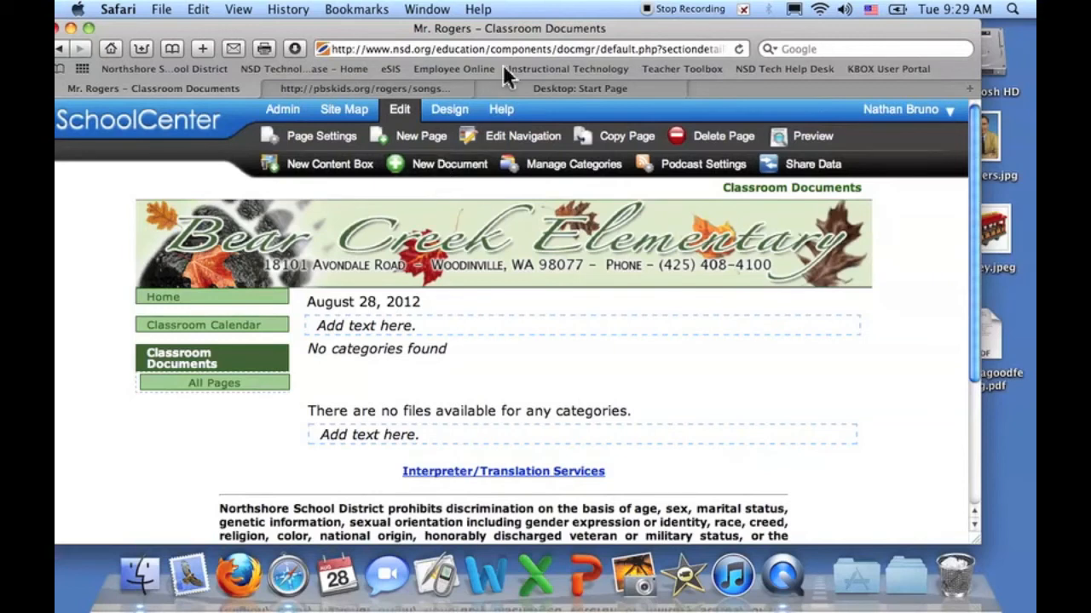
drag(628, 32, 644, 31)
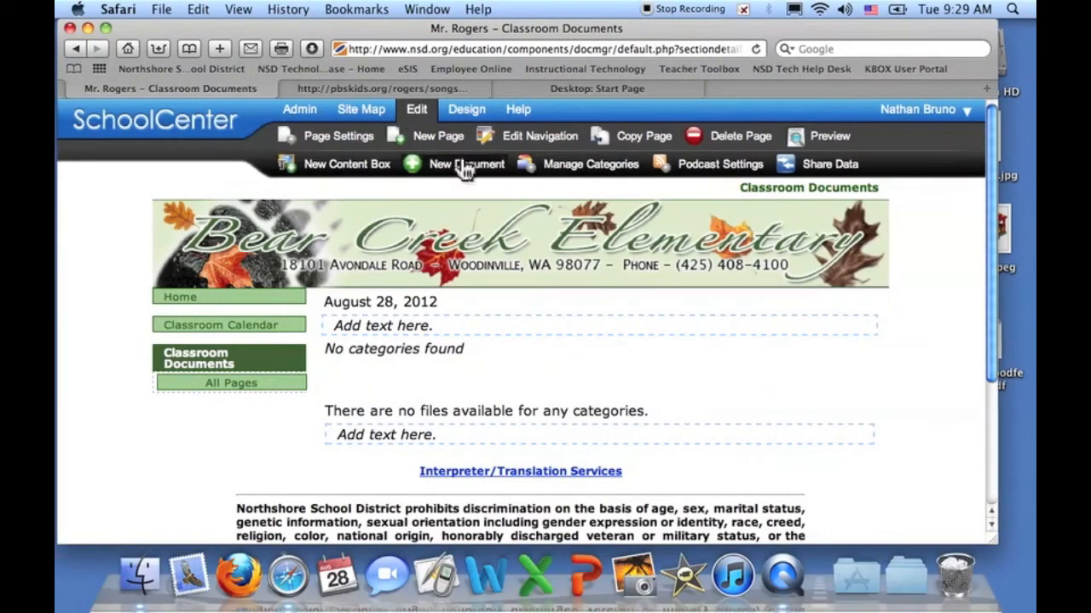
double_click(1012, 375)
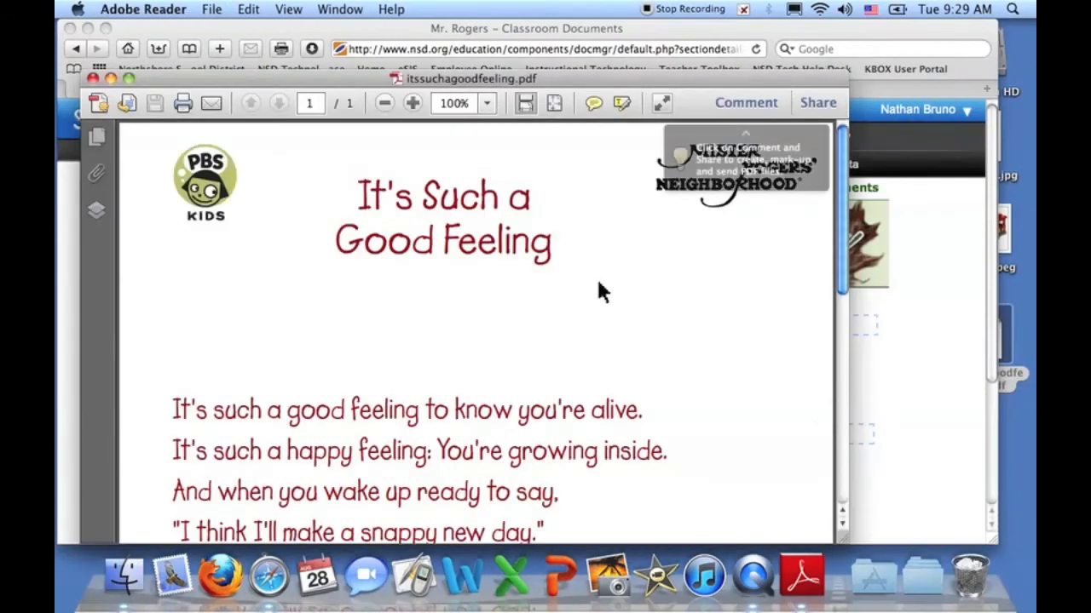
scroll(516, 349, down, 10)
scroll(516, 350, up, 8)
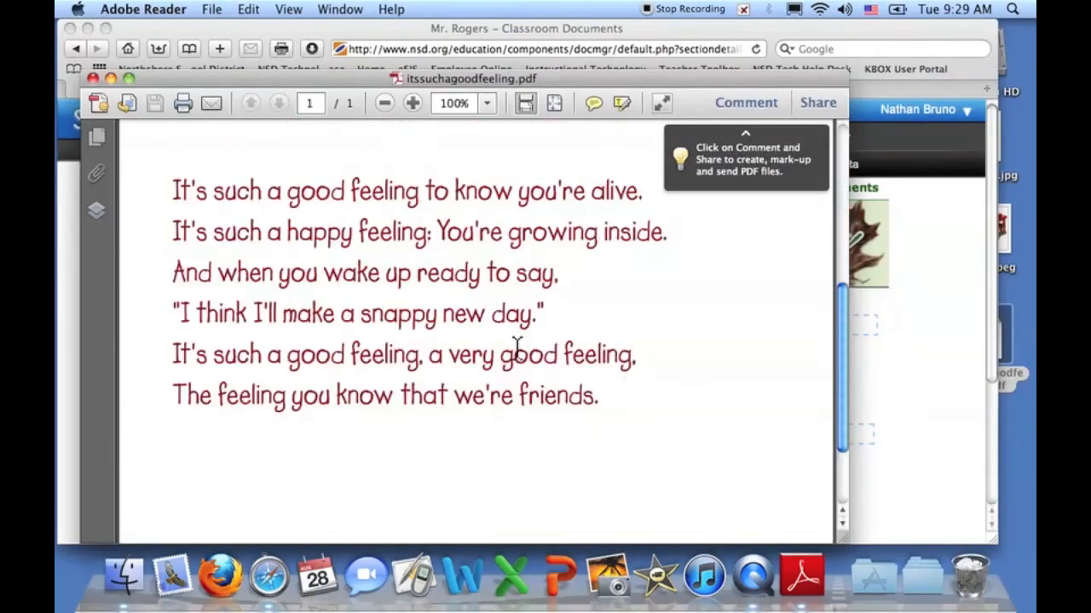
click(92, 78)
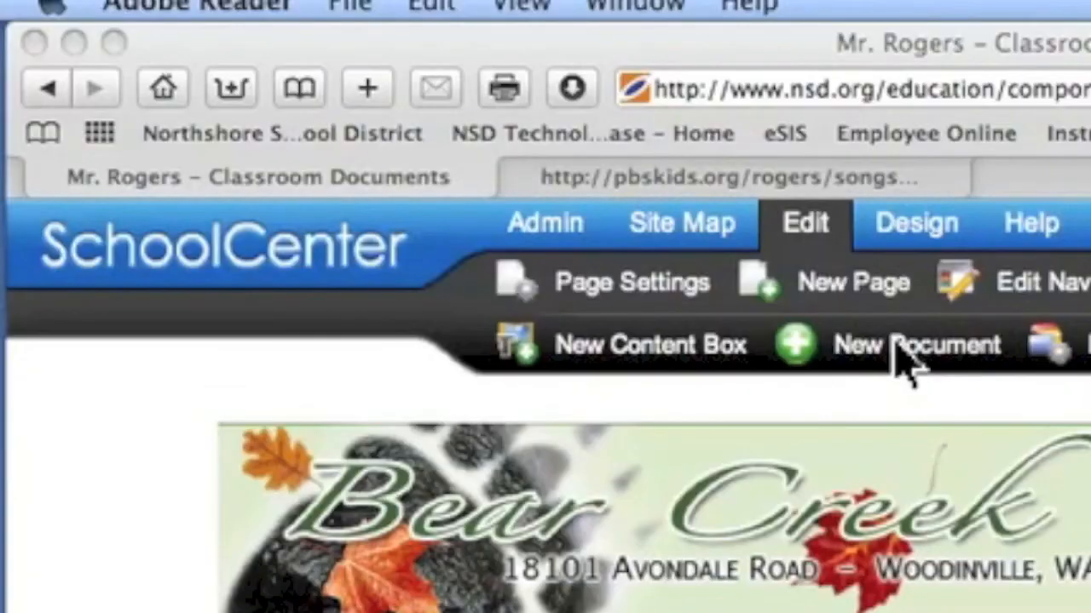
- Start a Standard Mode new-document upload and pick itssuchagoodfeeling.pdf from the Desktop
click(895, 346)
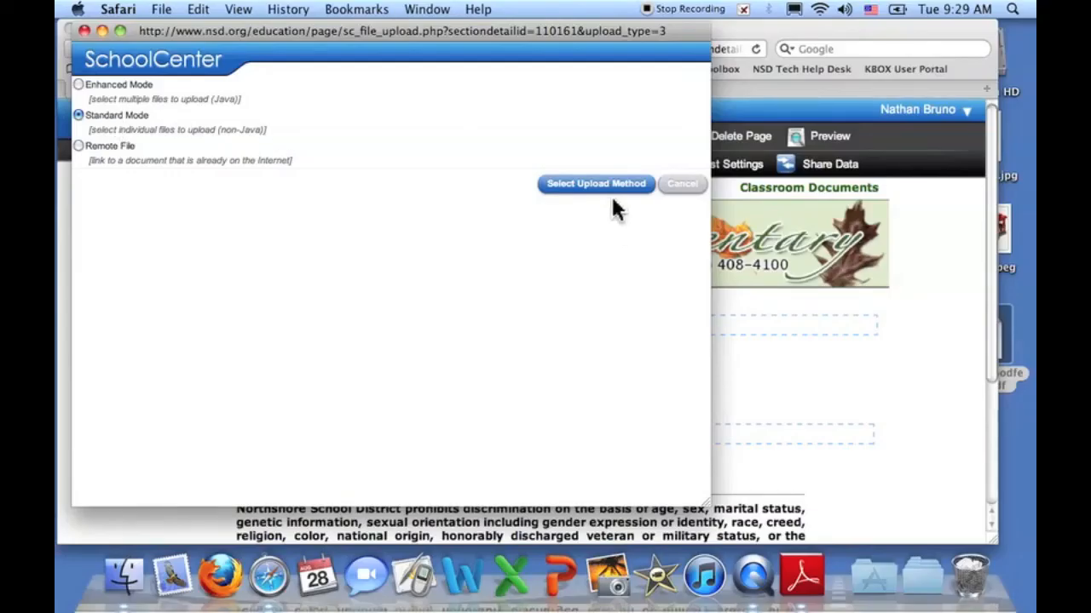
click(603, 186)
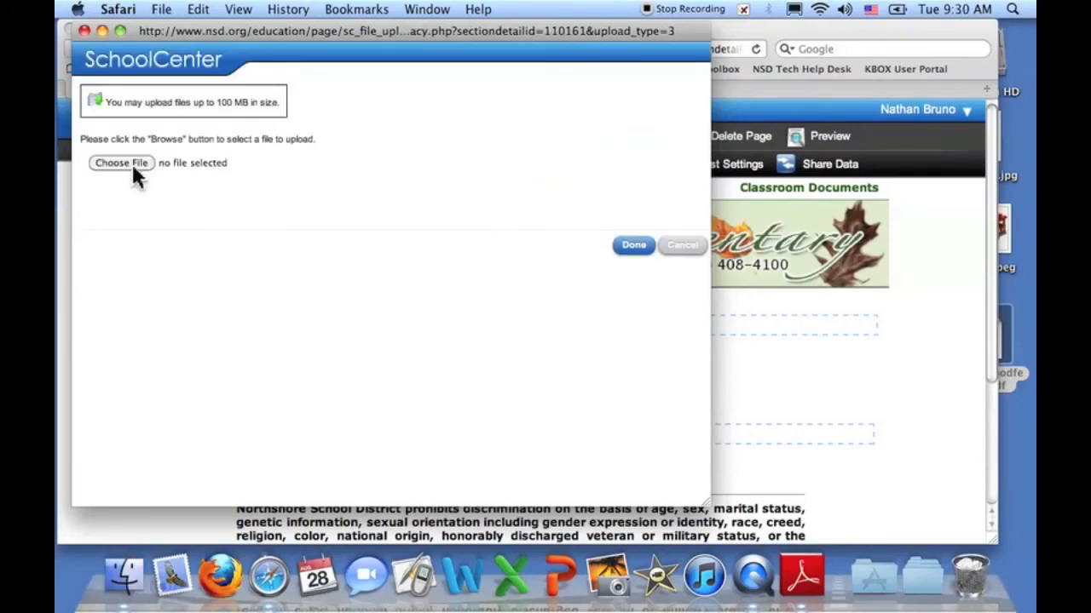
click(126, 163)
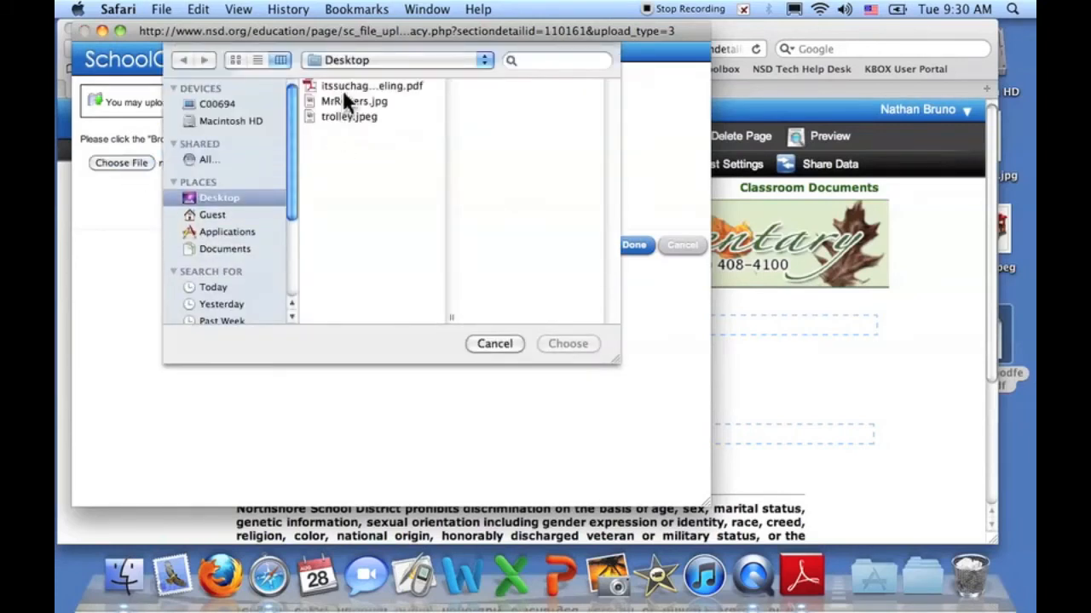
click(344, 86)
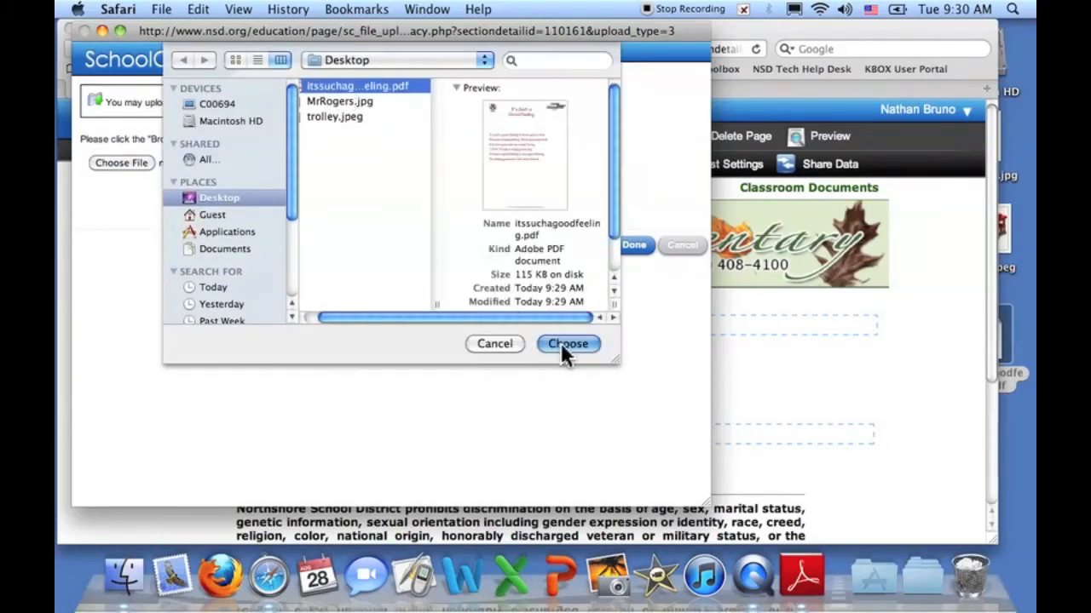
click(566, 345)
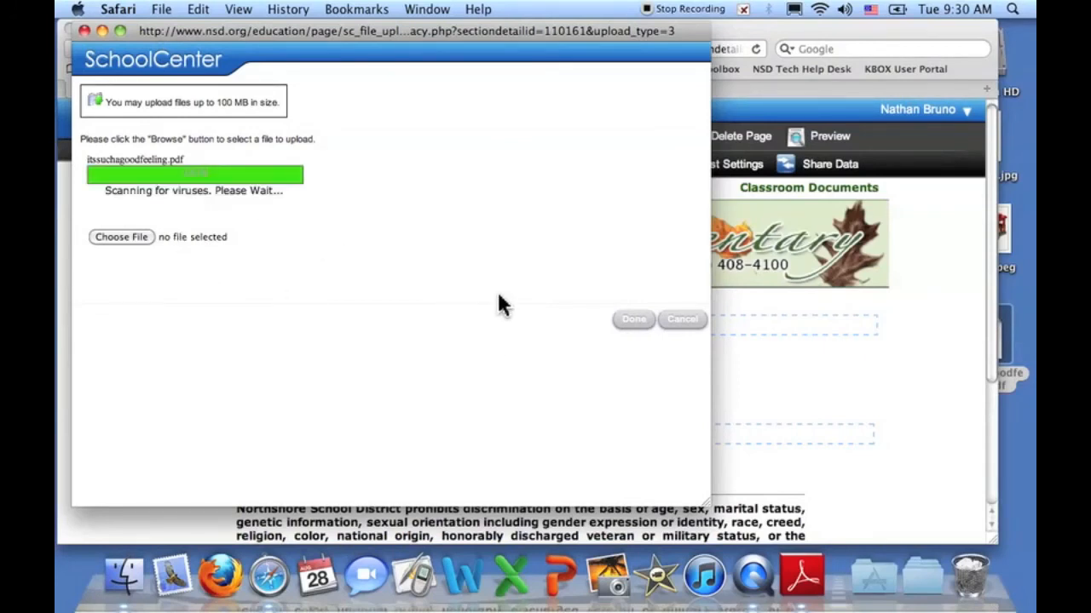
- Change the uploaded file's name from its .pdf filename to 'Its Such a Good Feeling' and finish
click(634, 322)
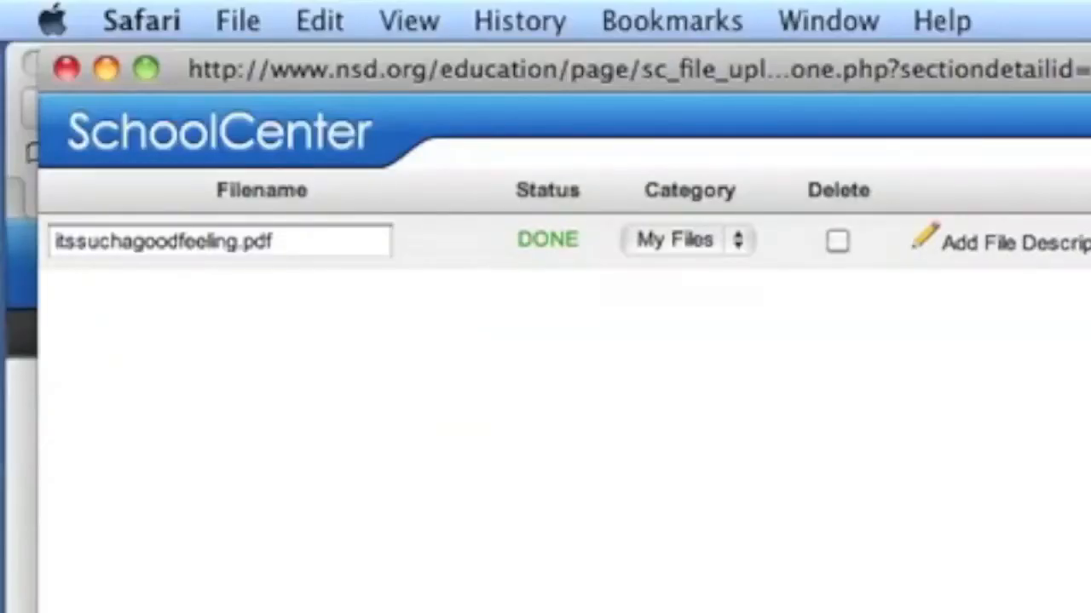
click(294, 242)
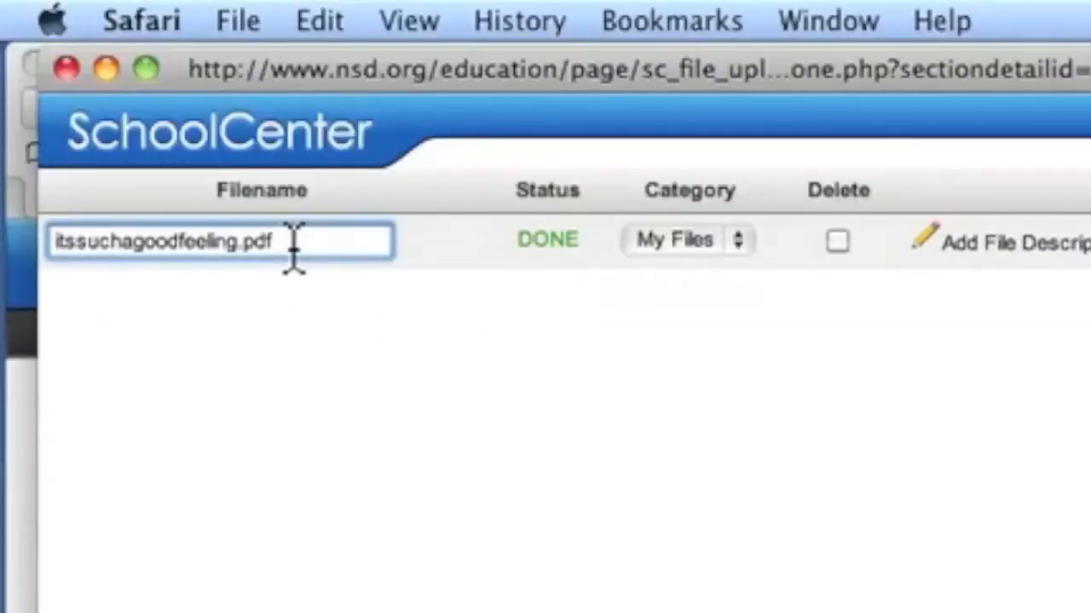
key(BackSpace)
key(BackSpace)
key(BackSpace)
key(BackSpace)
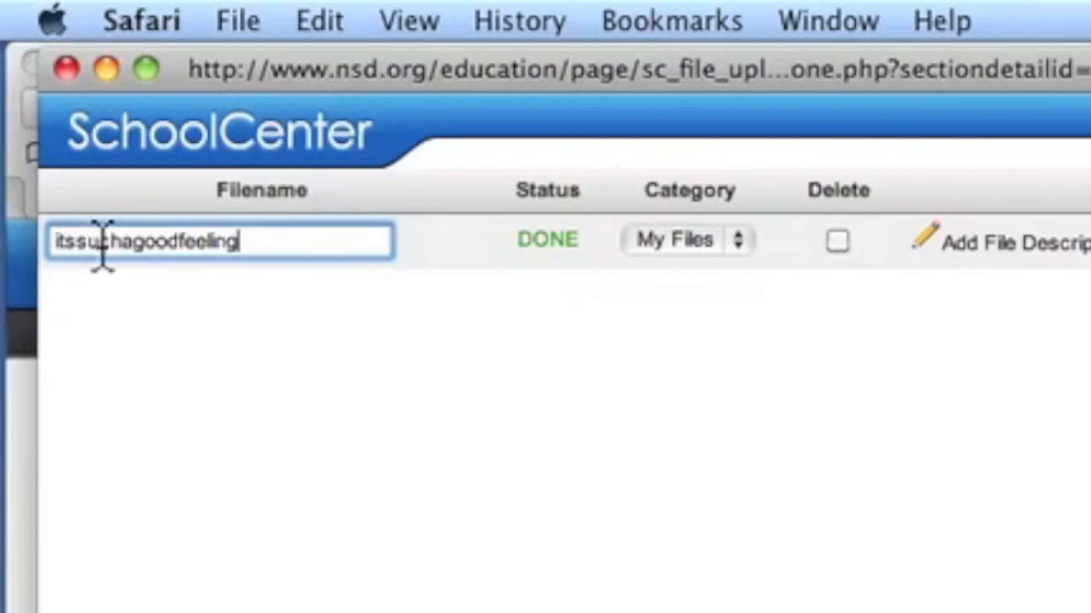
drag(319, 244, 11, 260)
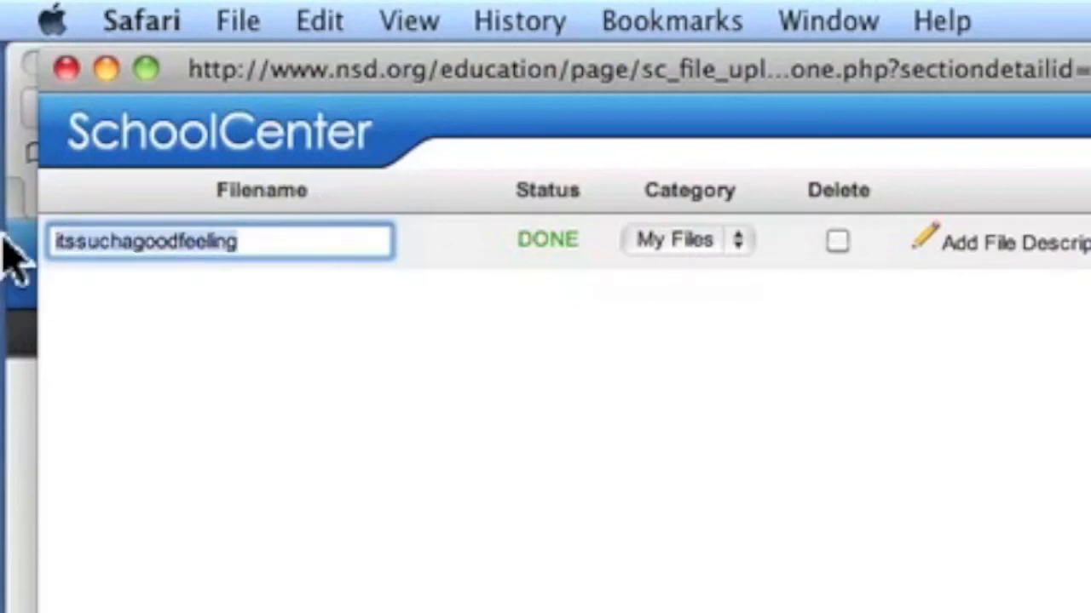
text(Its such a)
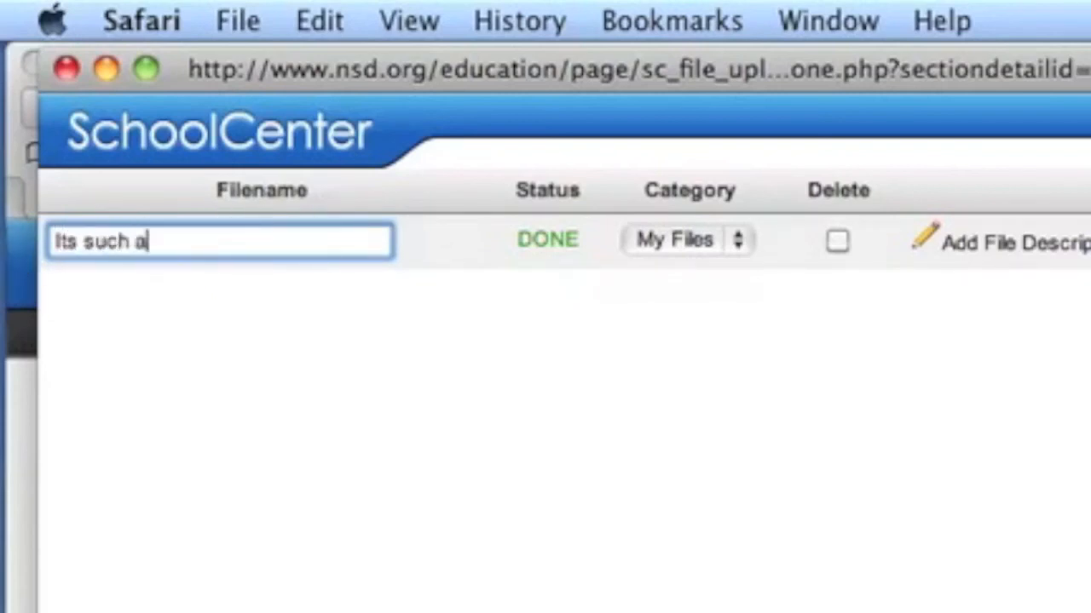
key(BackSpace)
key(BackSpace)
key(BackSpace)
key(BackSpace)
text(Suc)
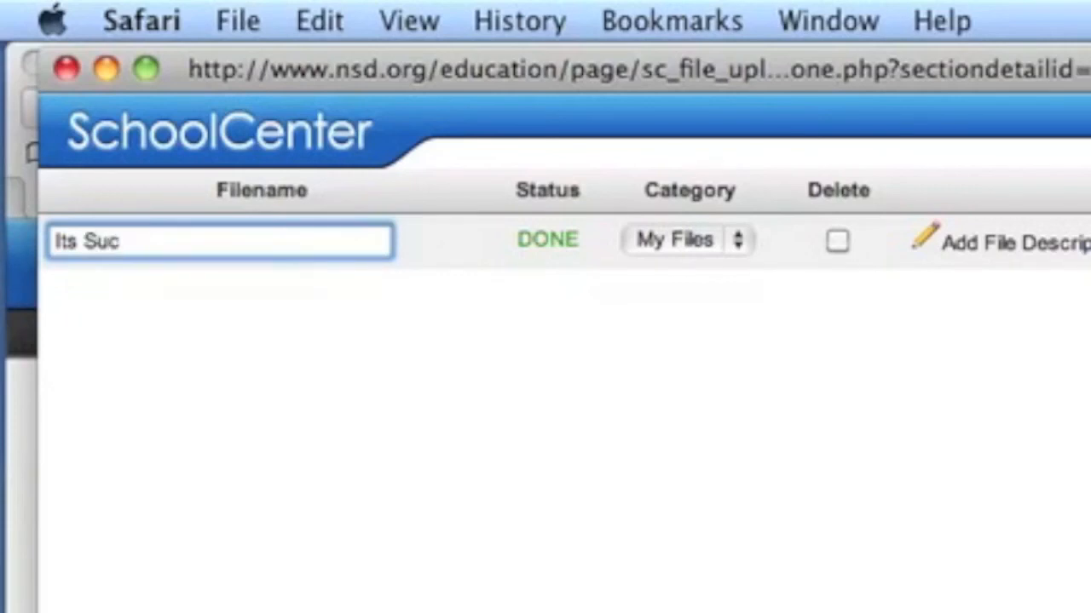
text(h a Good F)
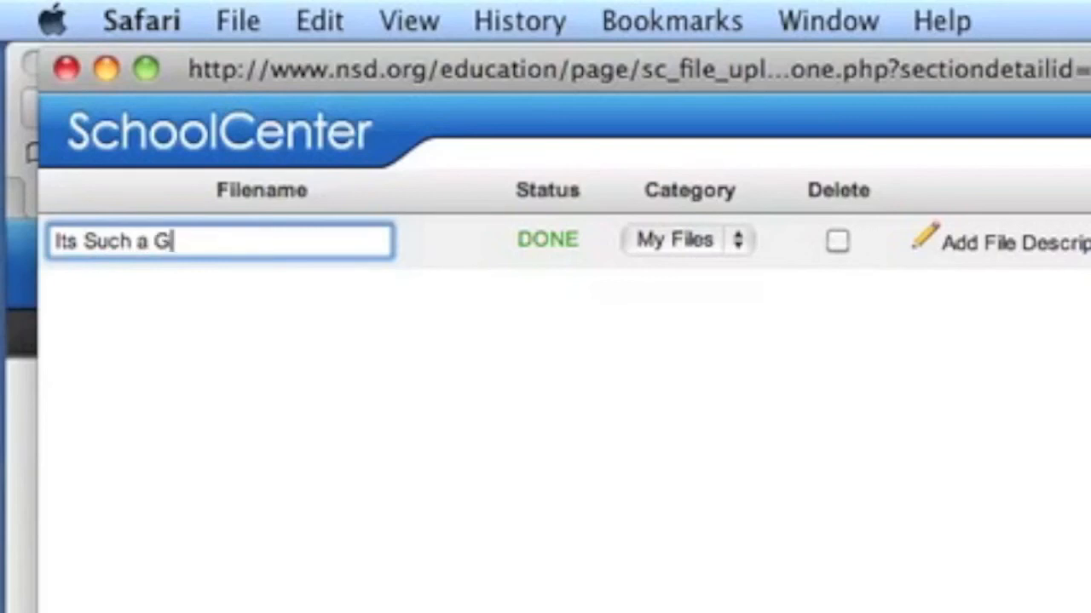
text(eeling)
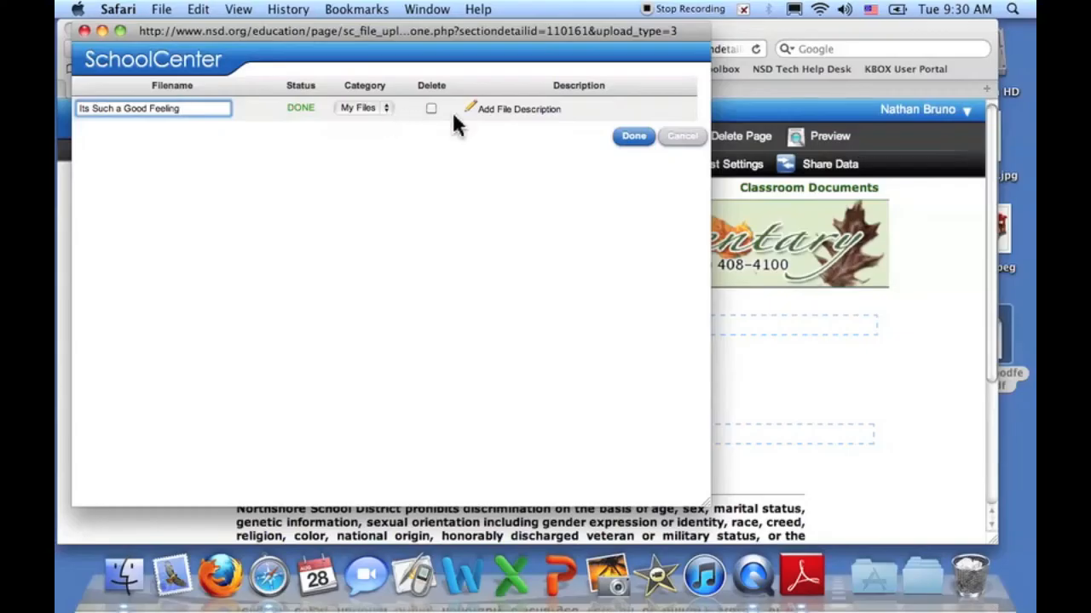
click(630, 138)
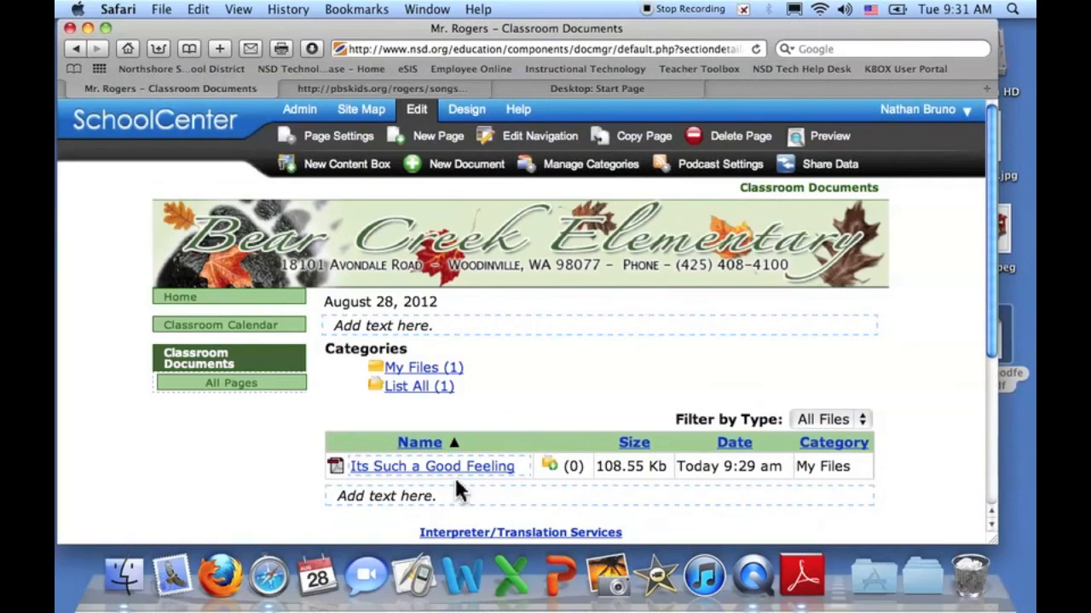
mouse_move(447, 474)
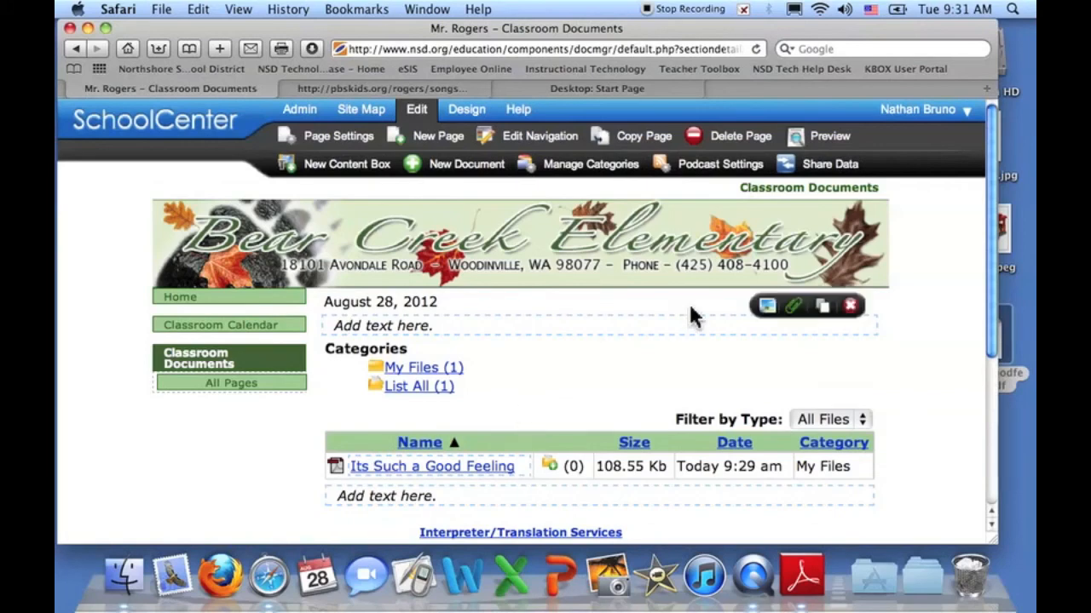
- In Manage Categories, add a category titled 'Songs' with parent (No Parent) and save it
click(579, 166)
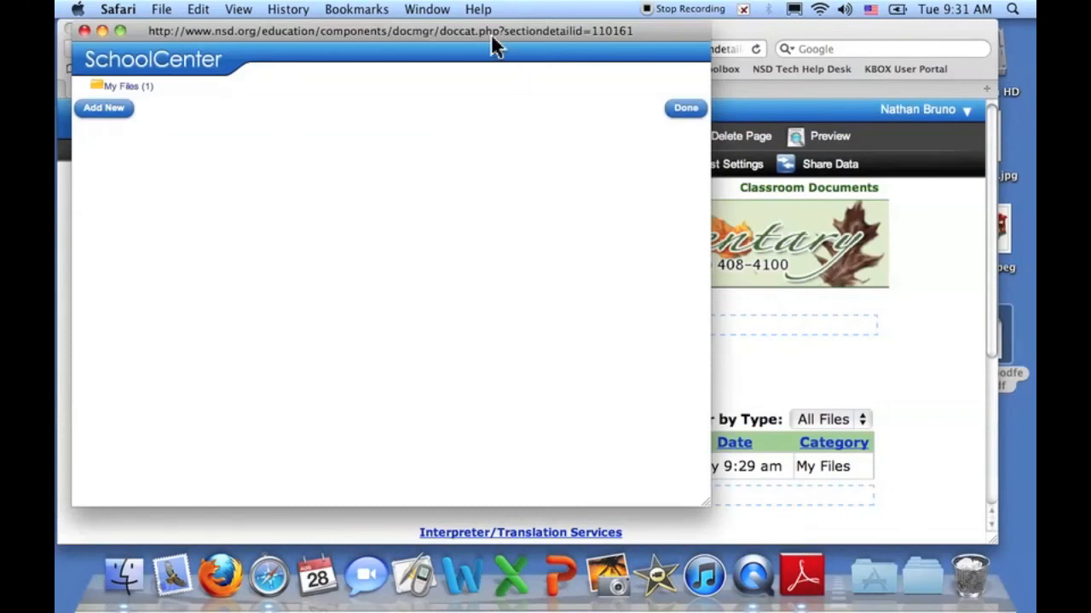
drag(486, 29, 615, 41)
click(234, 118)
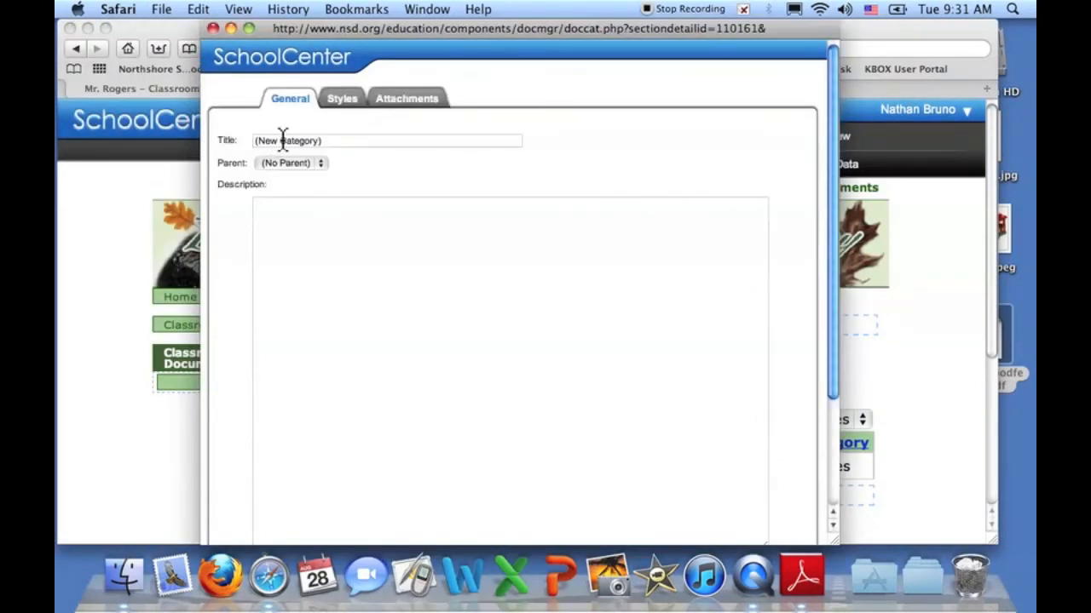
drag(339, 141, 214, 146)
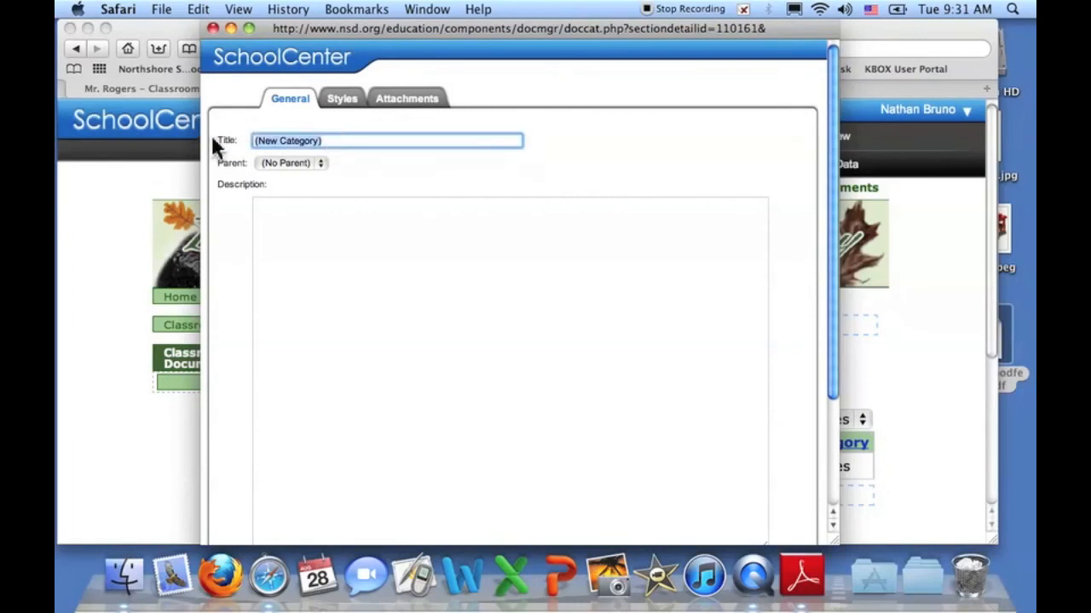
text(Songs)
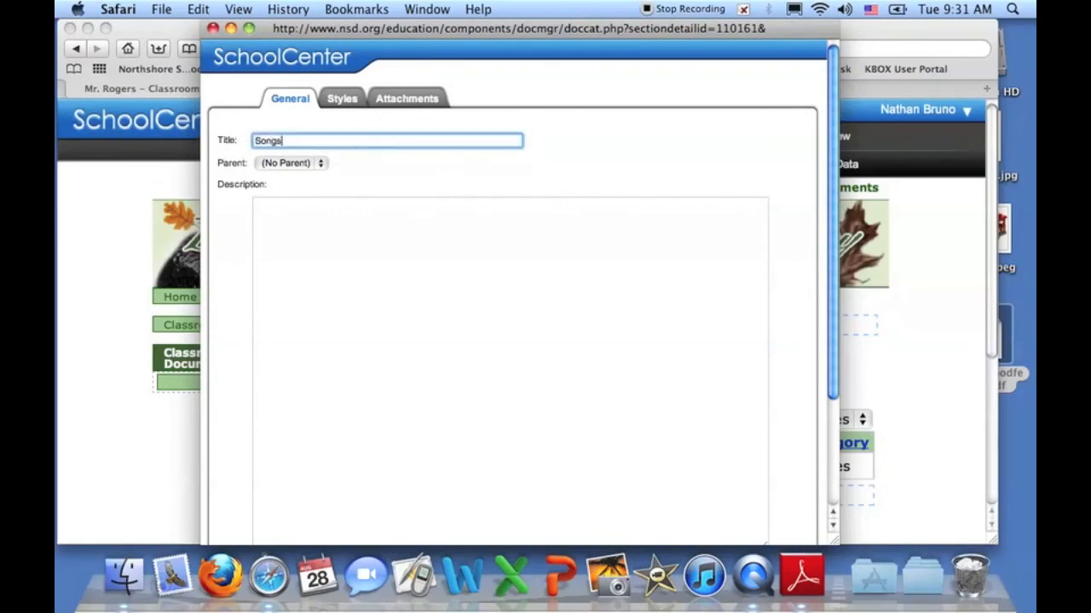
click(320, 176)
click(320, 163)
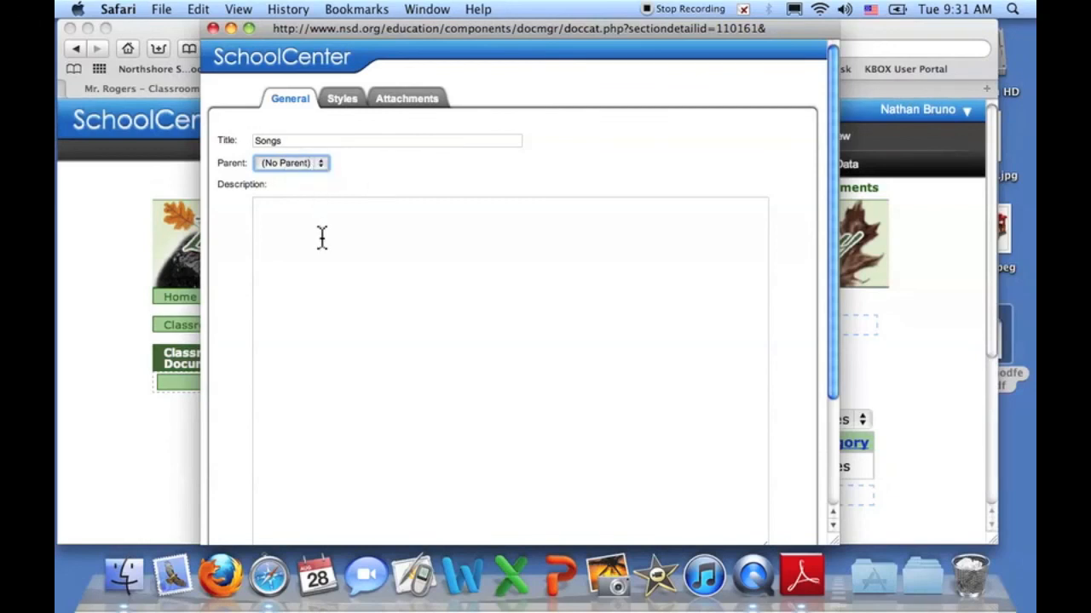
scroll(322, 237, down, 5)
click(747, 526)
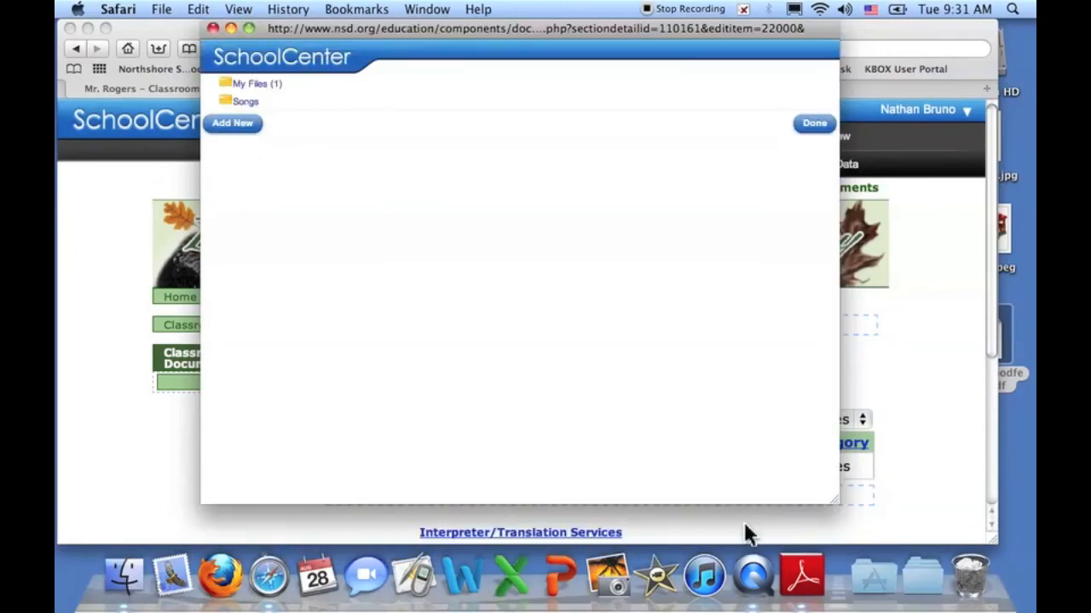
click(815, 124)
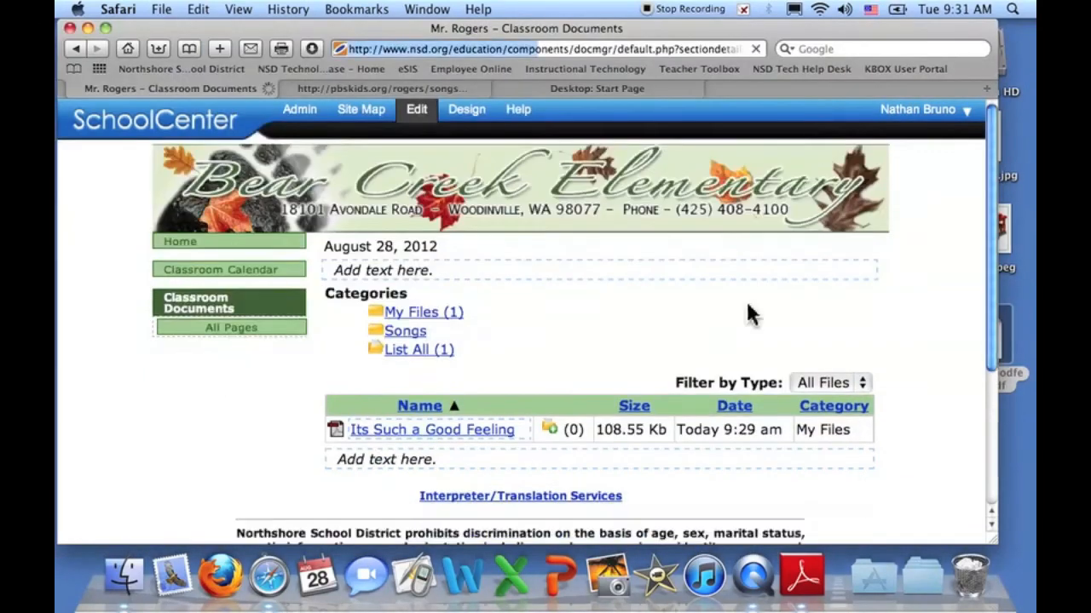
- Choose Edit Document from the pencil menu of 'Its Such a Good Feeling'
mouse_move(386, 491)
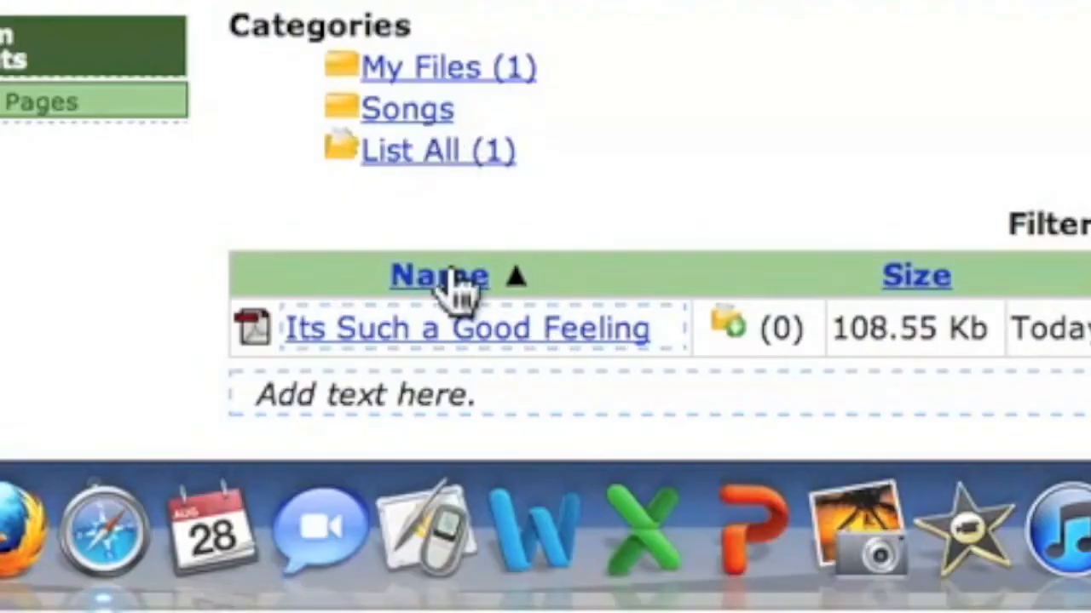
mouse_move(463, 329)
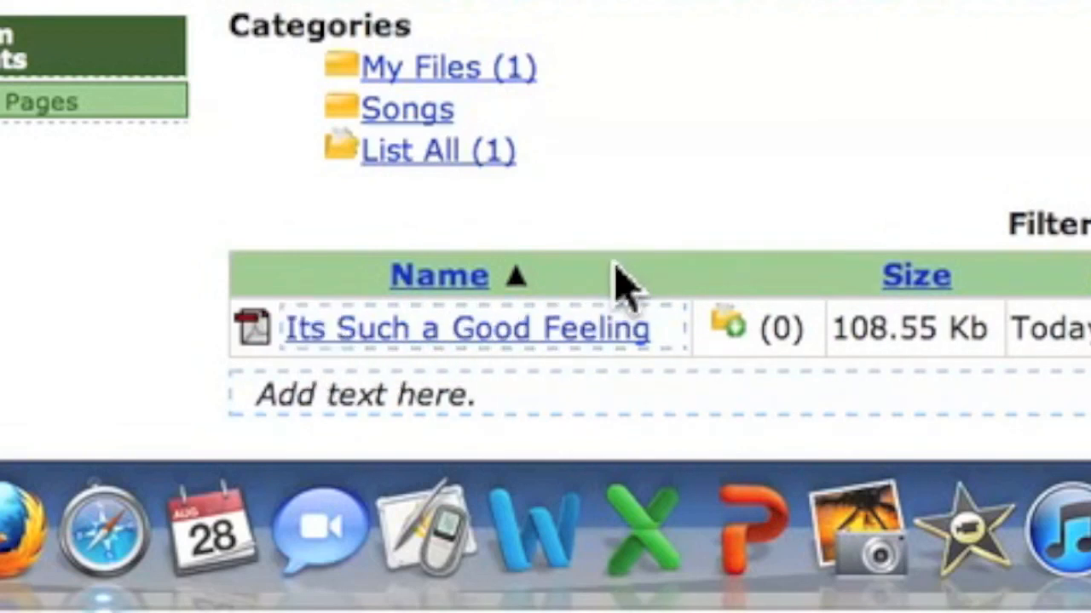
mouse_move(378, 353)
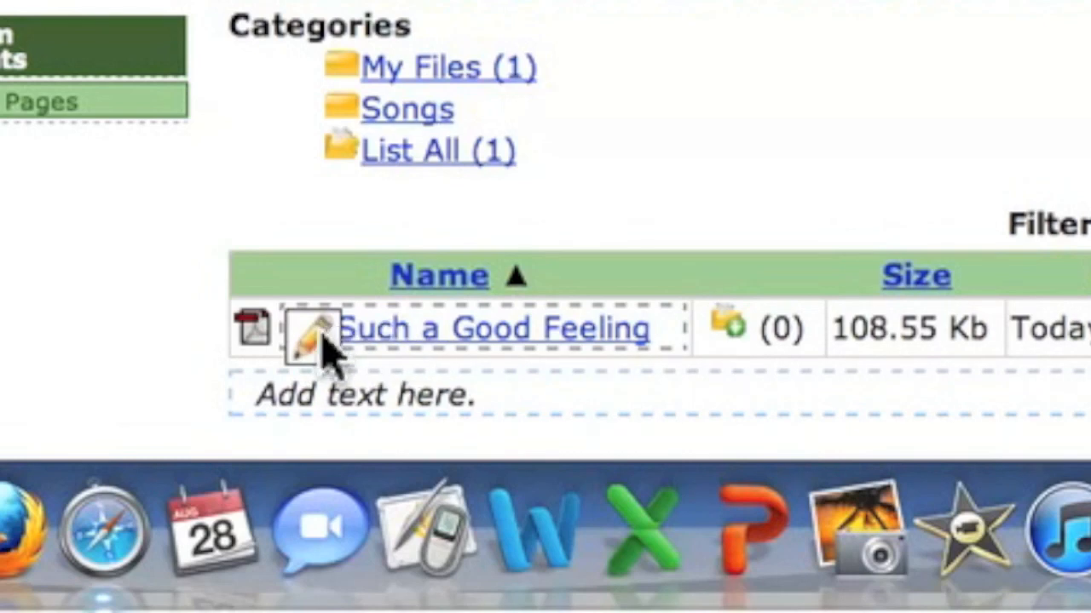
click(314, 345)
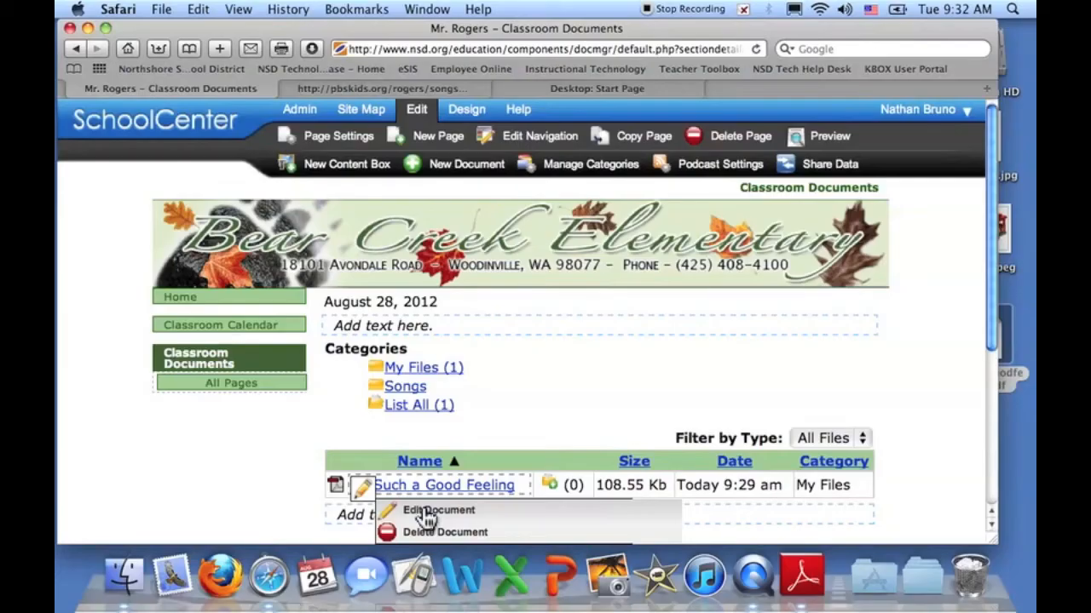
click(467, 388)
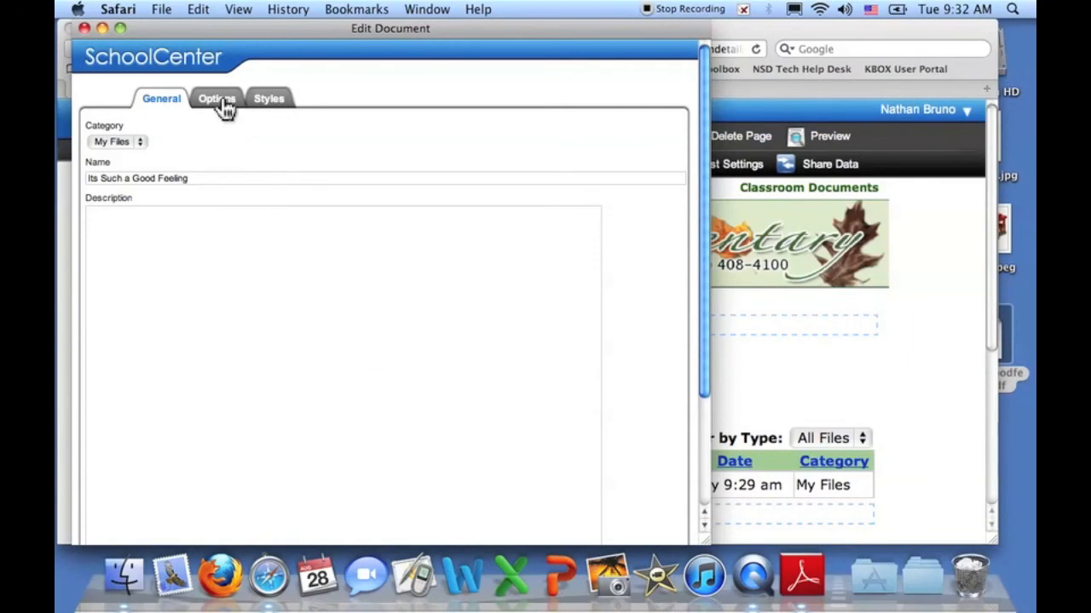
- Change the document's Category from My Files to Songs and save
click(117, 141)
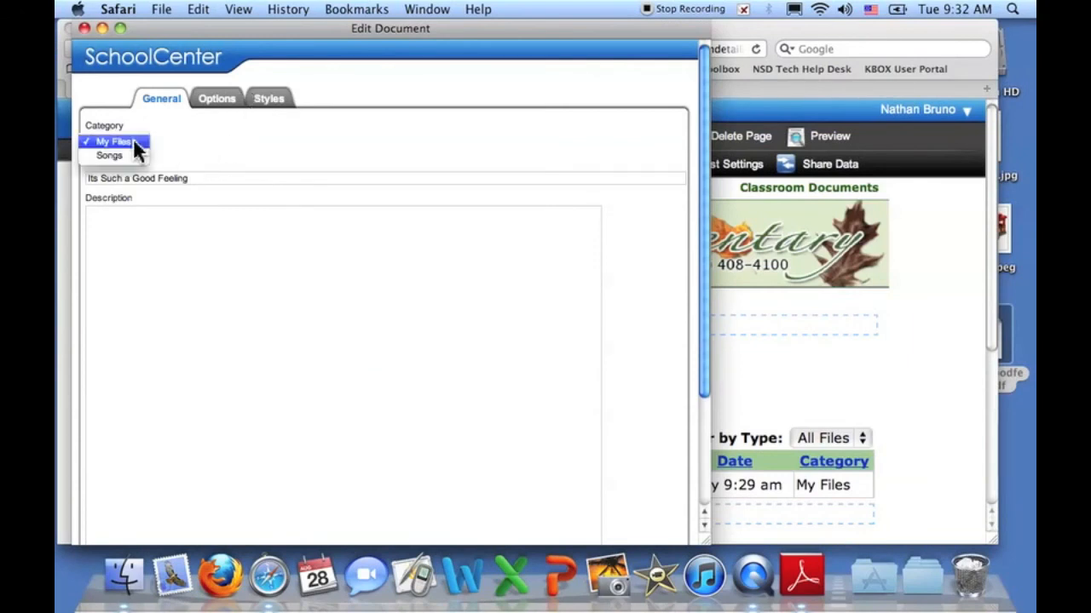
click(123, 157)
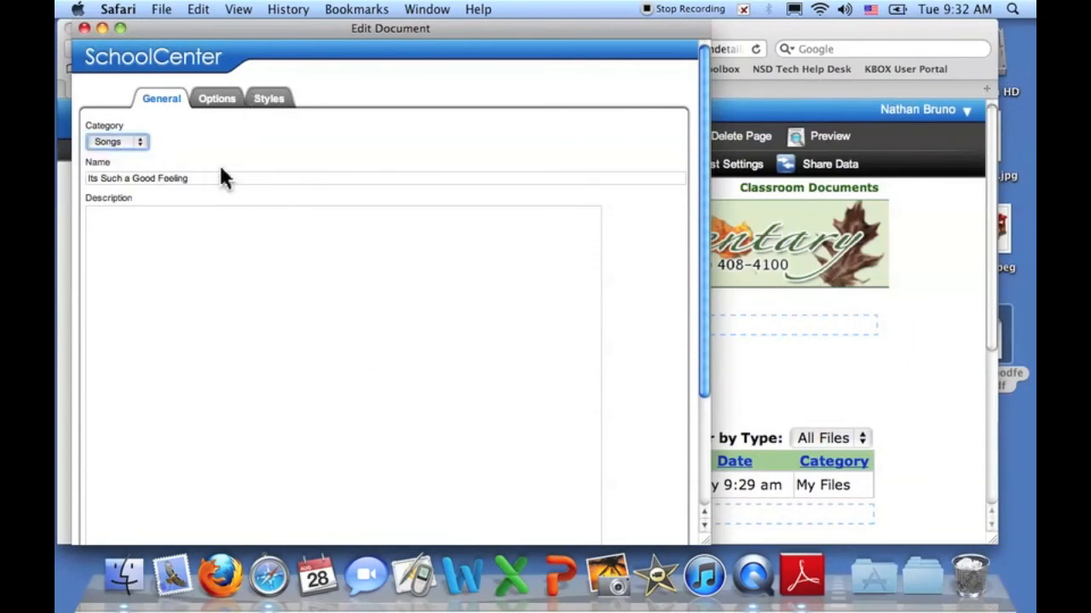
scroll(582, 284, down, 5)
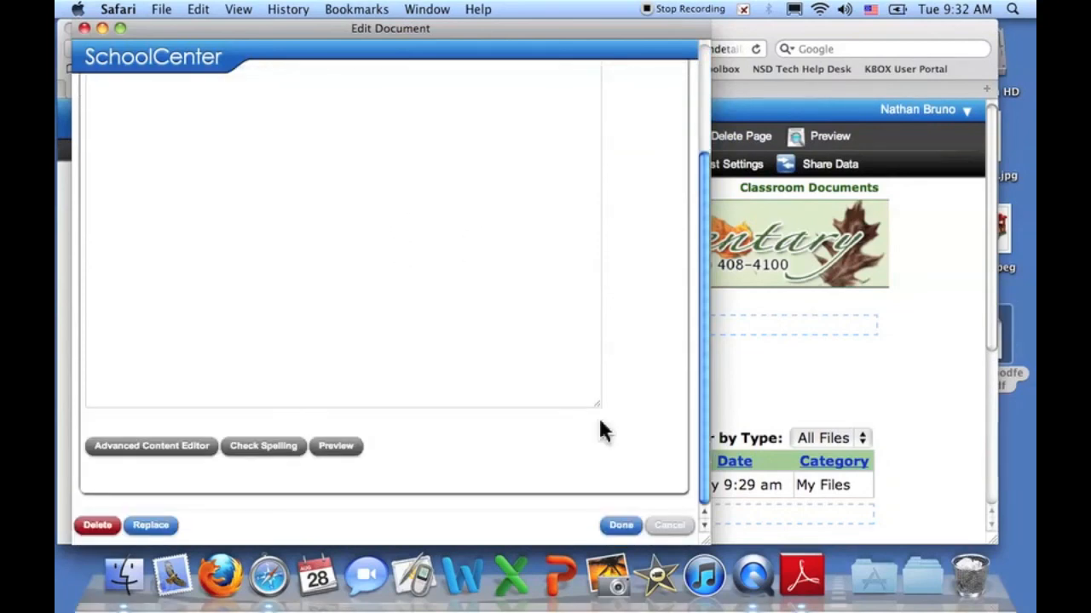
click(619, 526)
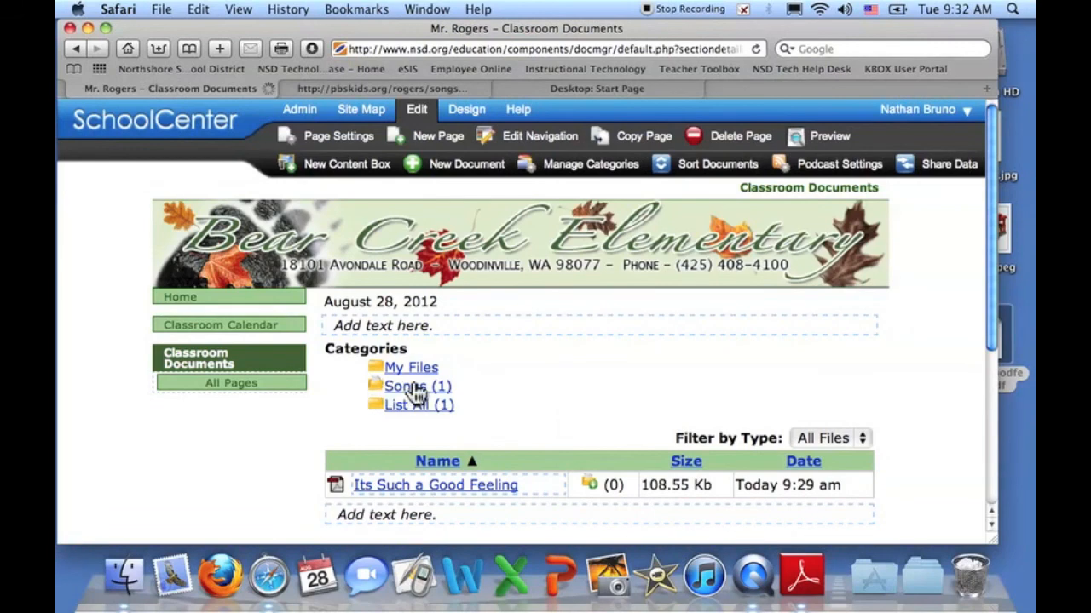
- Review the Classroom Documents page and turn off editing mode
scroll(415, 392, down, 5)
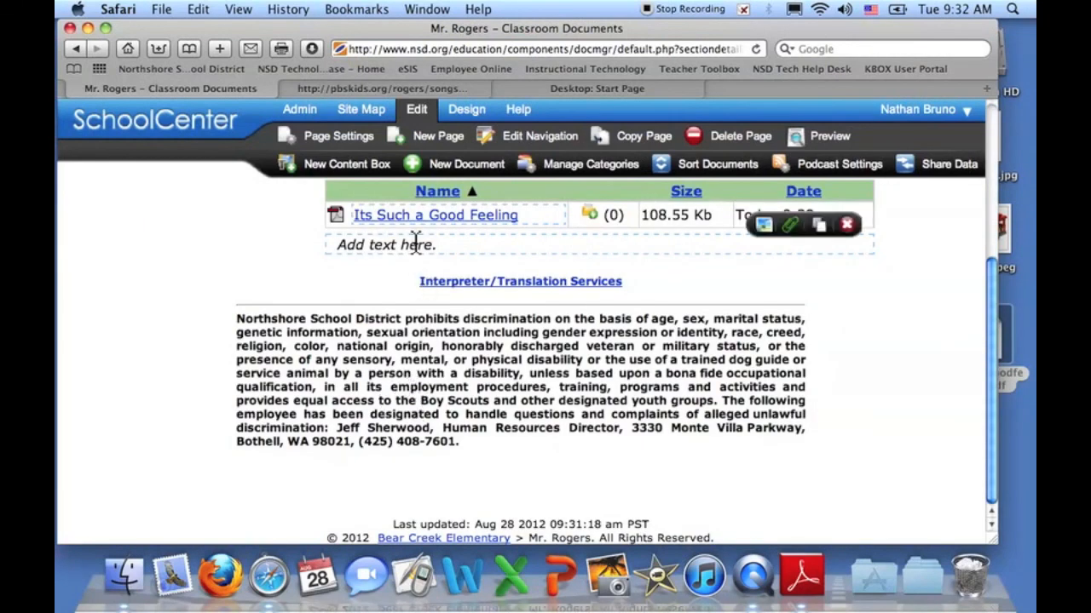
scroll(443, 224, up, 3)
scroll(443, 224, up, 1)
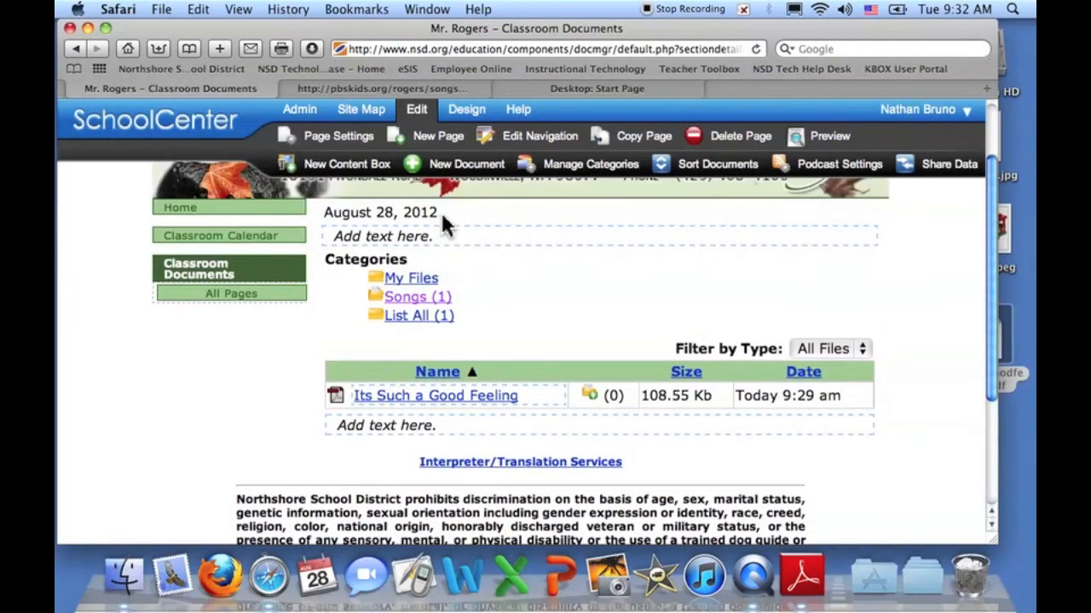
click(416, 113)
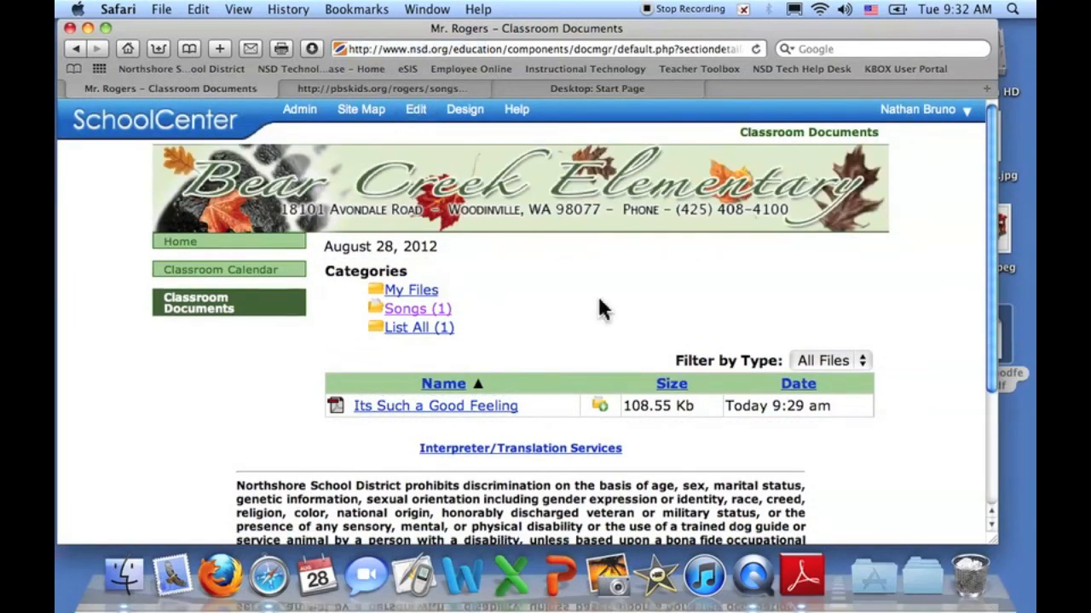
- Go to the Mr. Rogers Home page from the left navigation and look it over
click(189, 244)
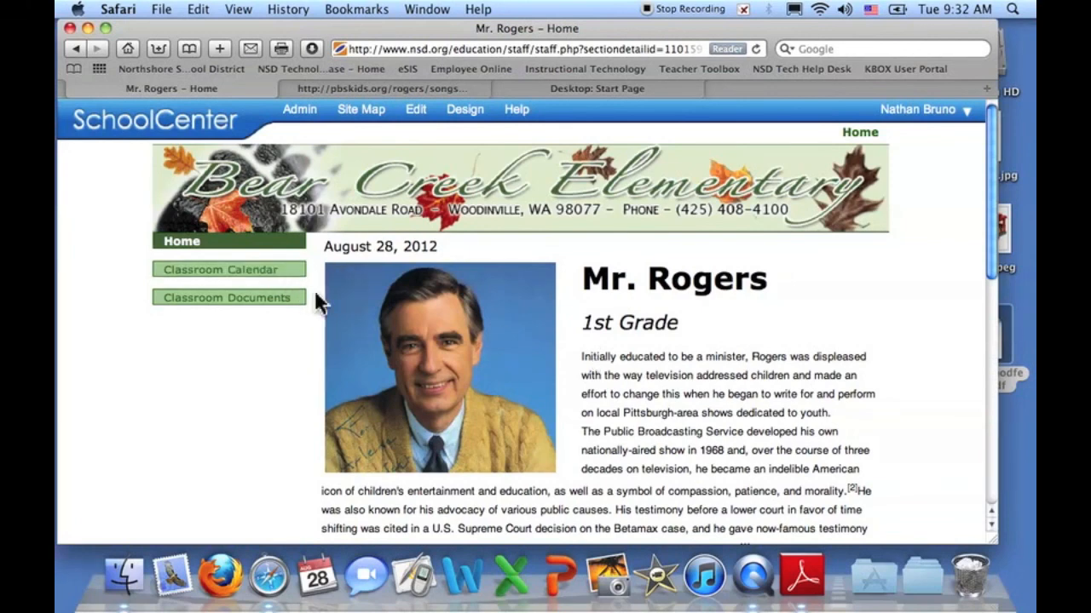
scroll(545, 360, down, 5)
scroll(545, 360, up, 5)
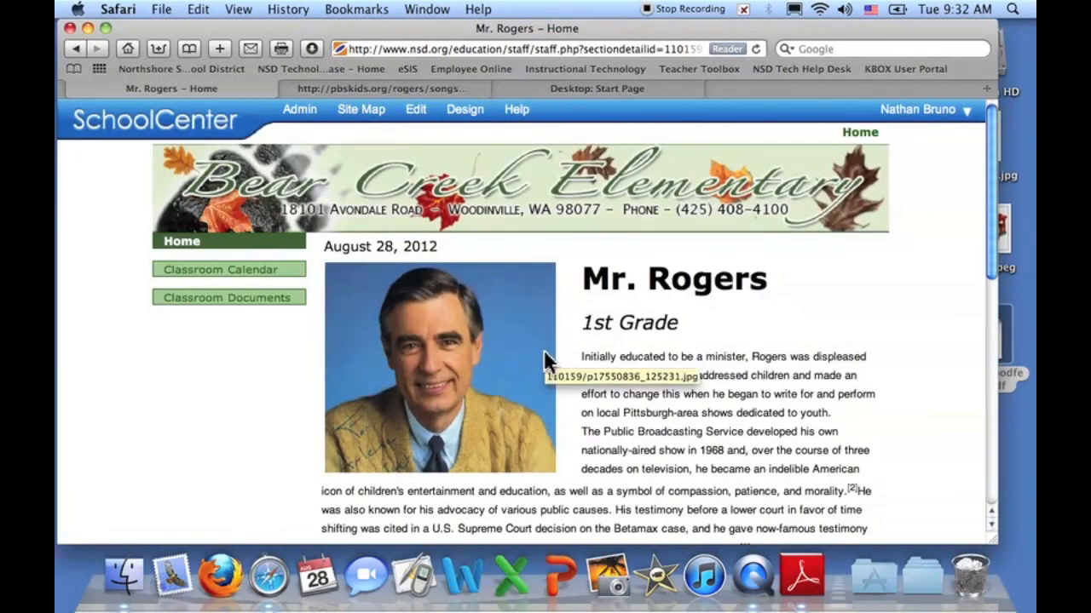